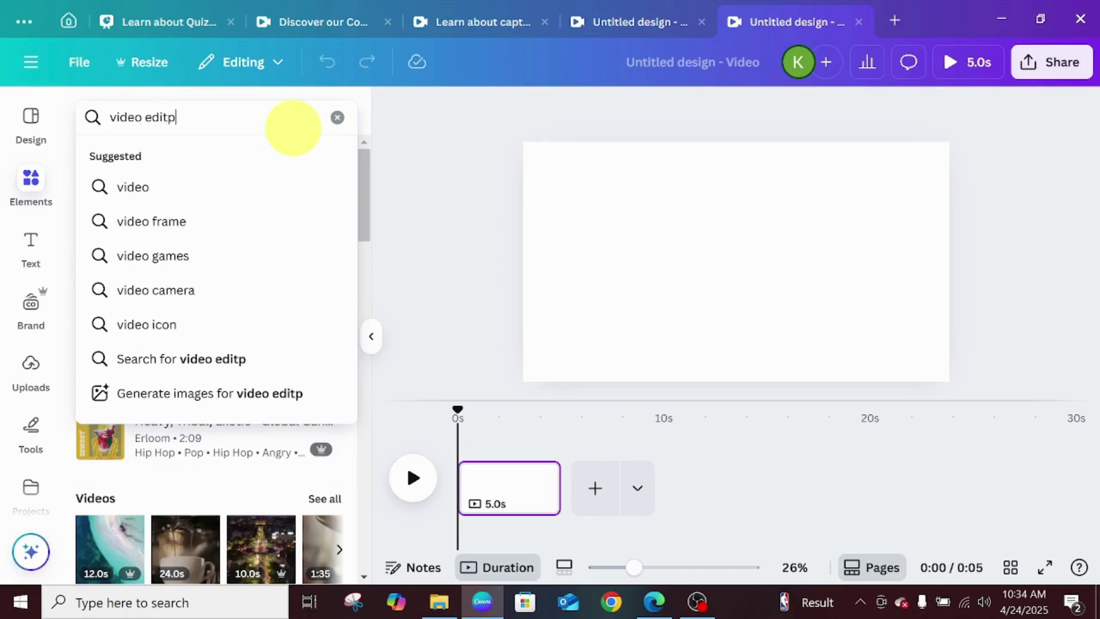
# Step: Search the elements for "video editor" and show all of the matching videos
pyautogui.write('or')
pyautogui.press('Return')
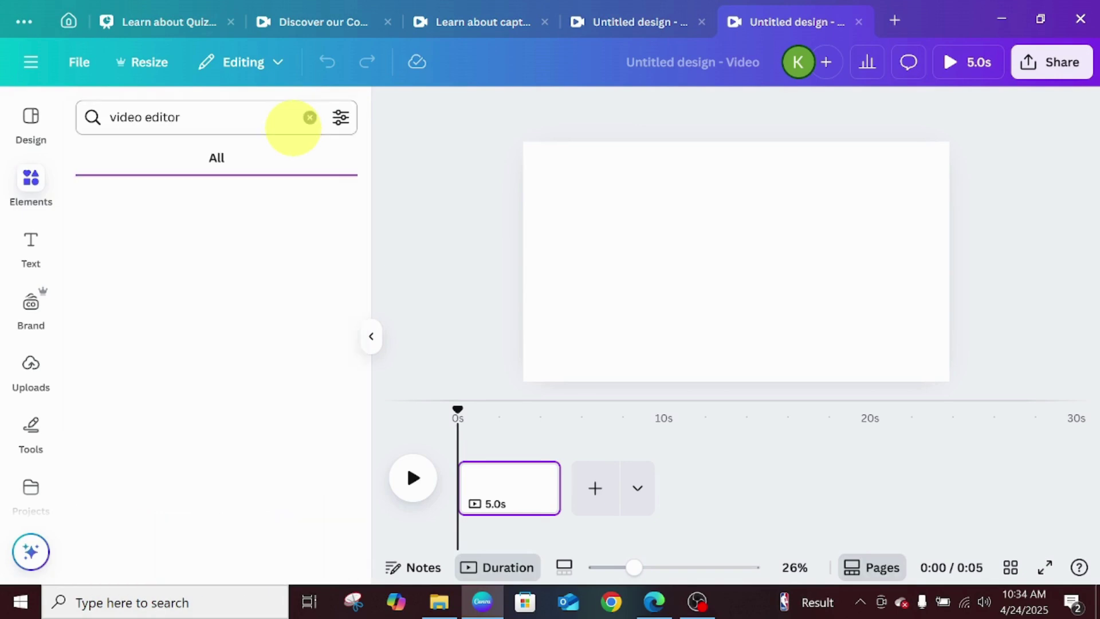
pyautogui.click(319, 249)
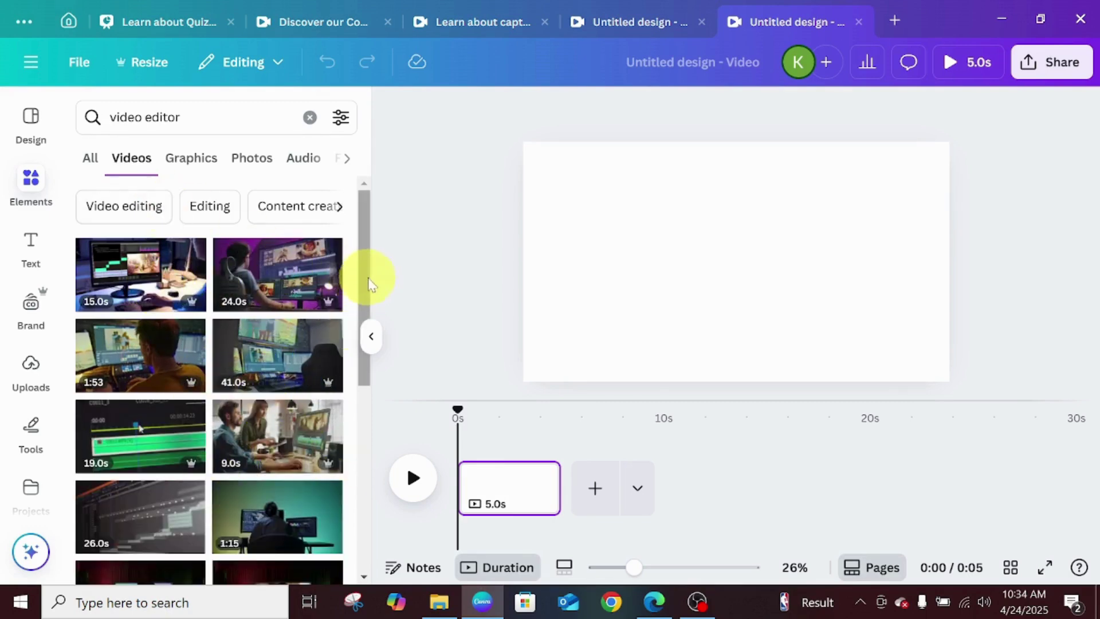
pyautogui.moveTo(369, 280); pyautogui.dragTo(395, 418)
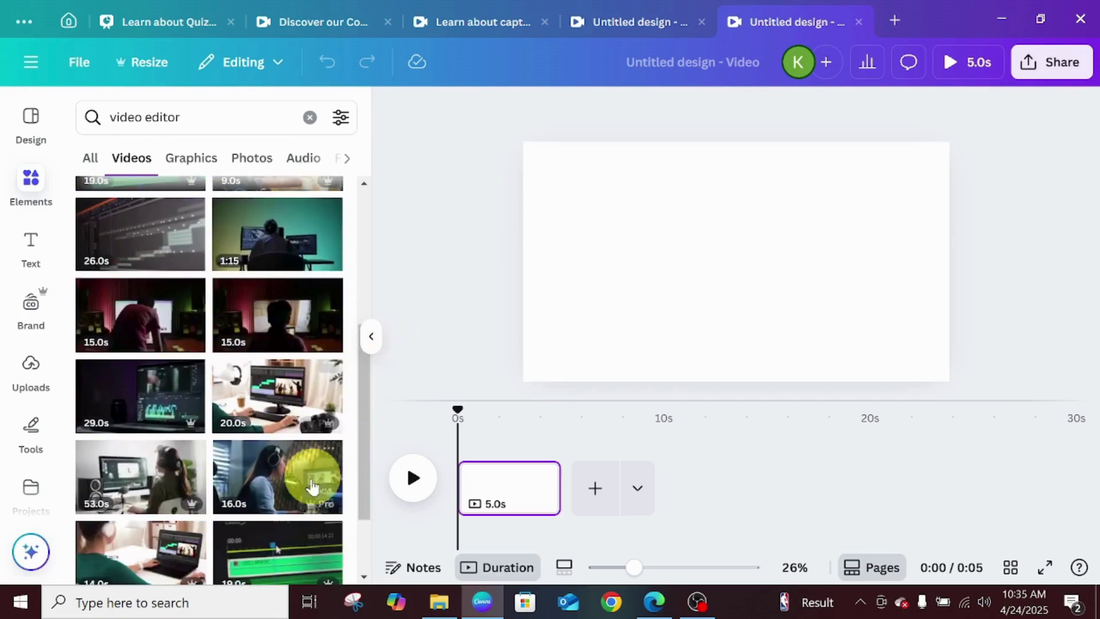
# Step: Add the 20-second clip of a woman in green editing at a white desk and enlarge it to fill the page
pyautogui.click(272, 397)
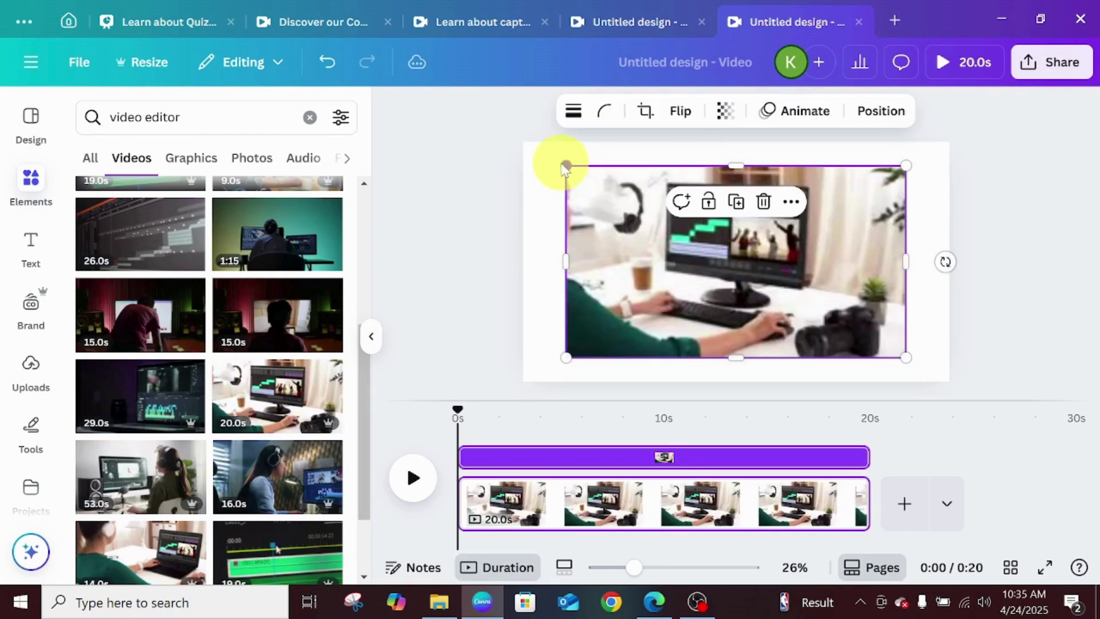
pyautogui.moveTo(563, 165); pyautogui.dragTo(519, 152)
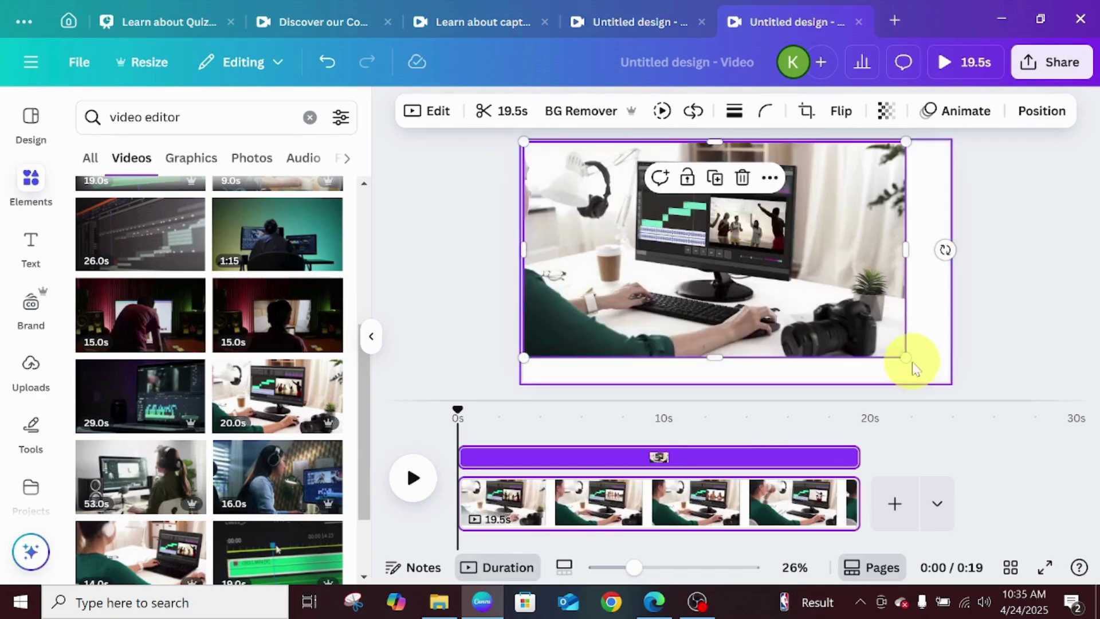
pyautogui.moveTo(916, 369); pyautogui.dragTo(954, 381)
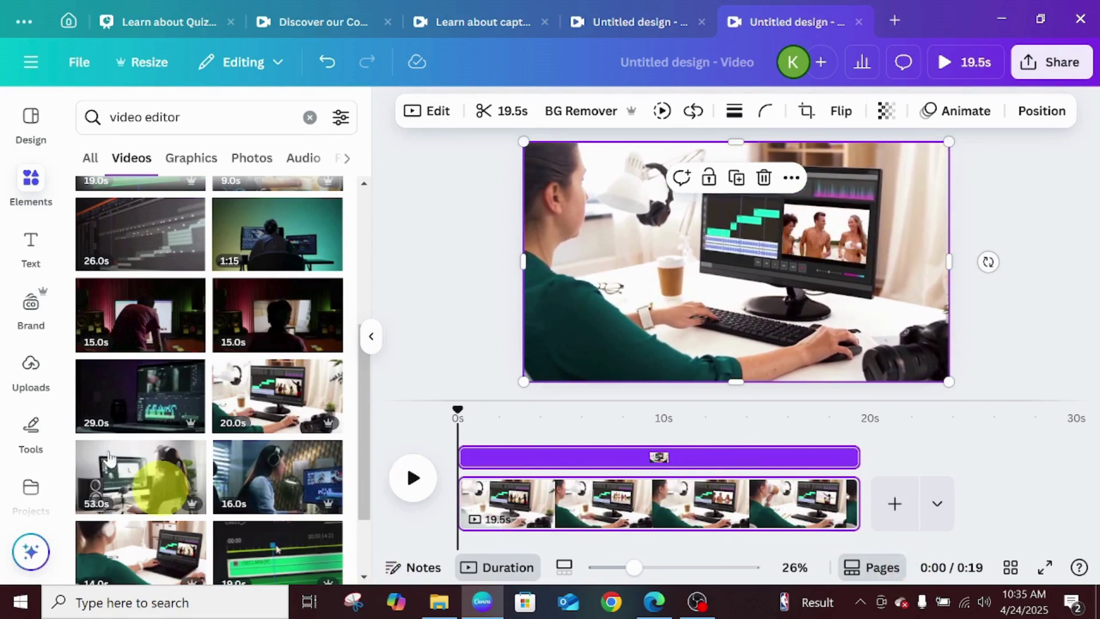
# Step: Add the heading "3 Tips for Beginner Video Editors" over the clip and give it the yellow background text effect
pyautogui.click(31, 252)
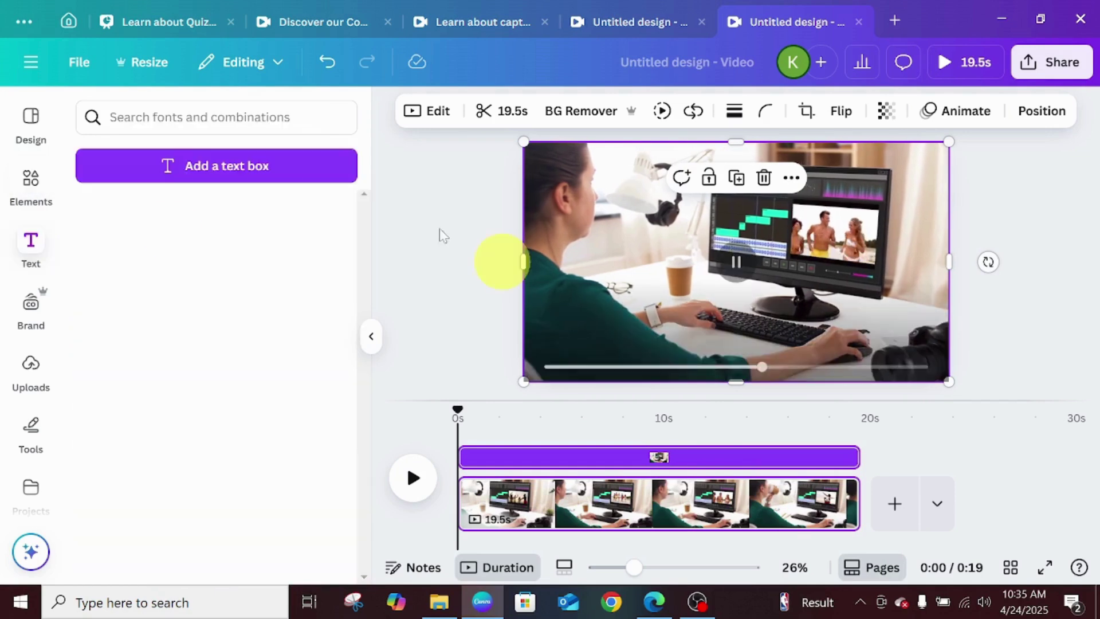
pyautogui.click(192, 380)
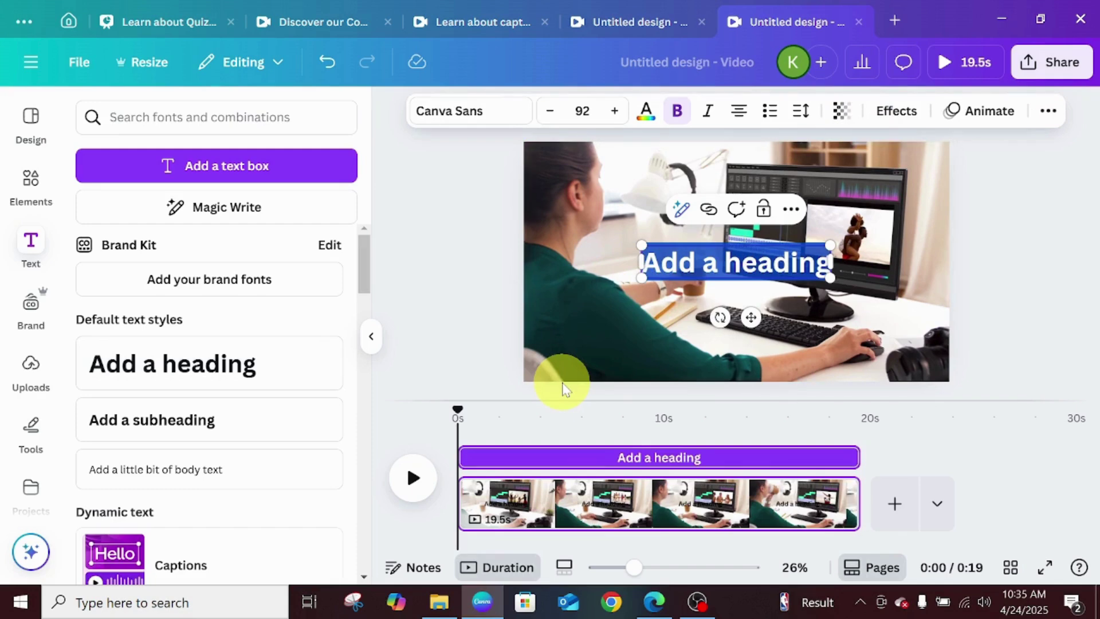
pyautogui.write('3 Tips for Beginner Video Editors')
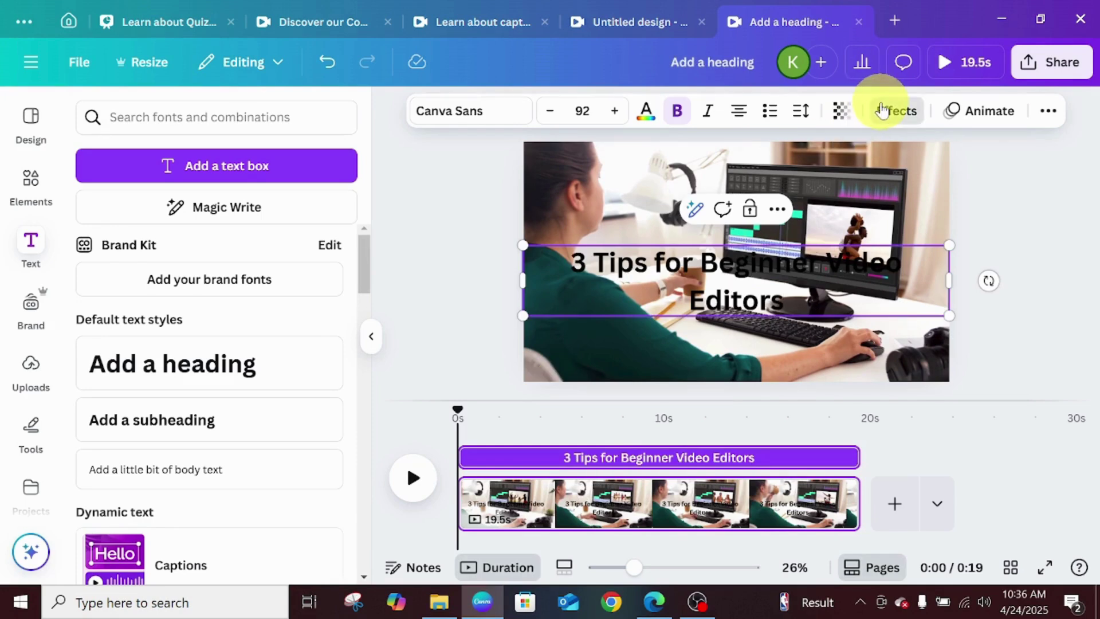
pyautogui.click(882, 110)
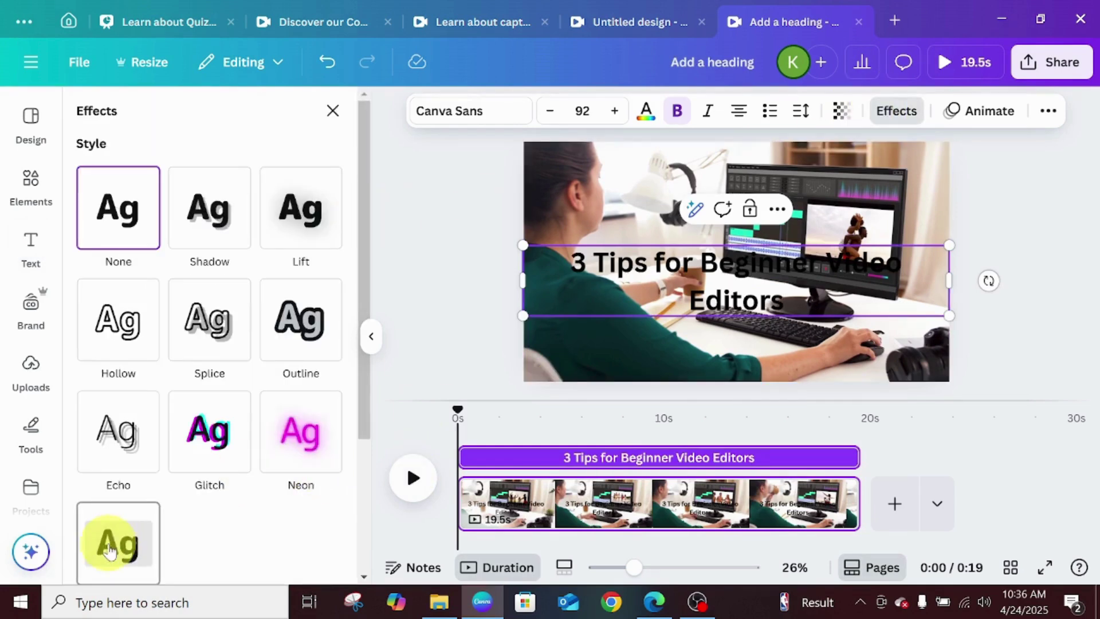
pyautogui.click(111, 550)
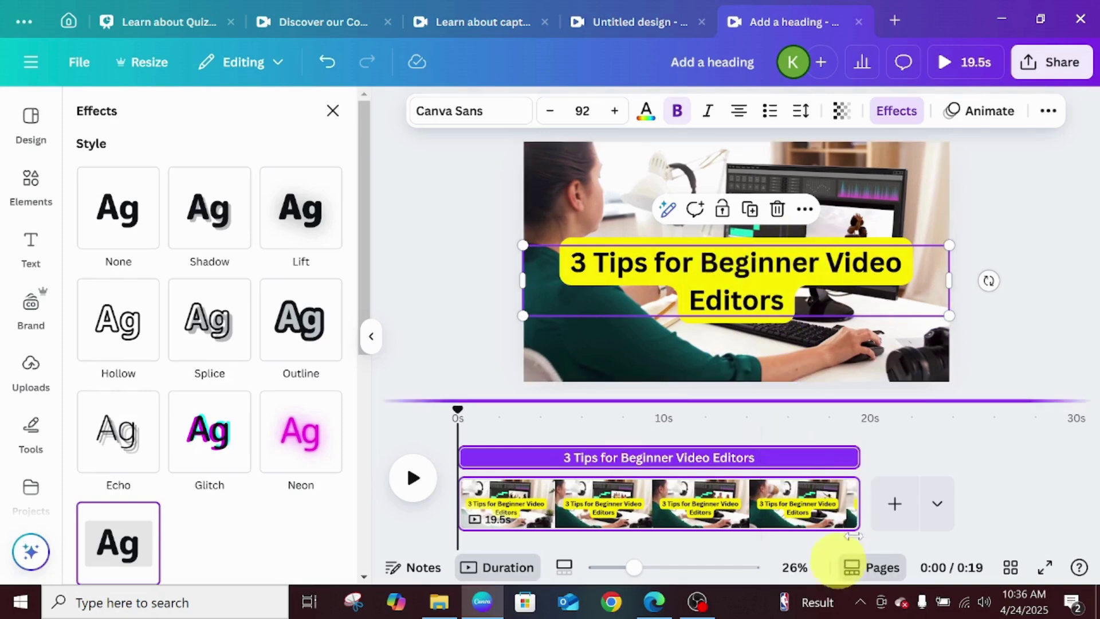
# Step: Add a blank page after the title clip and search the elements for "keep it simple"
pyautogui.click(894, 505)
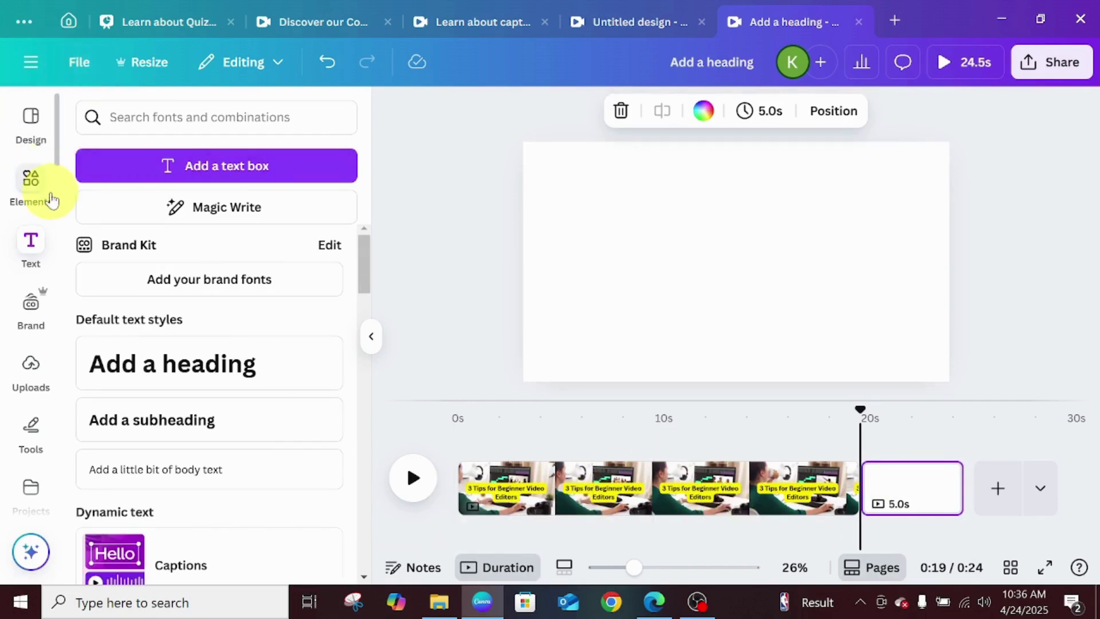
pyautogui.click(31, 184)
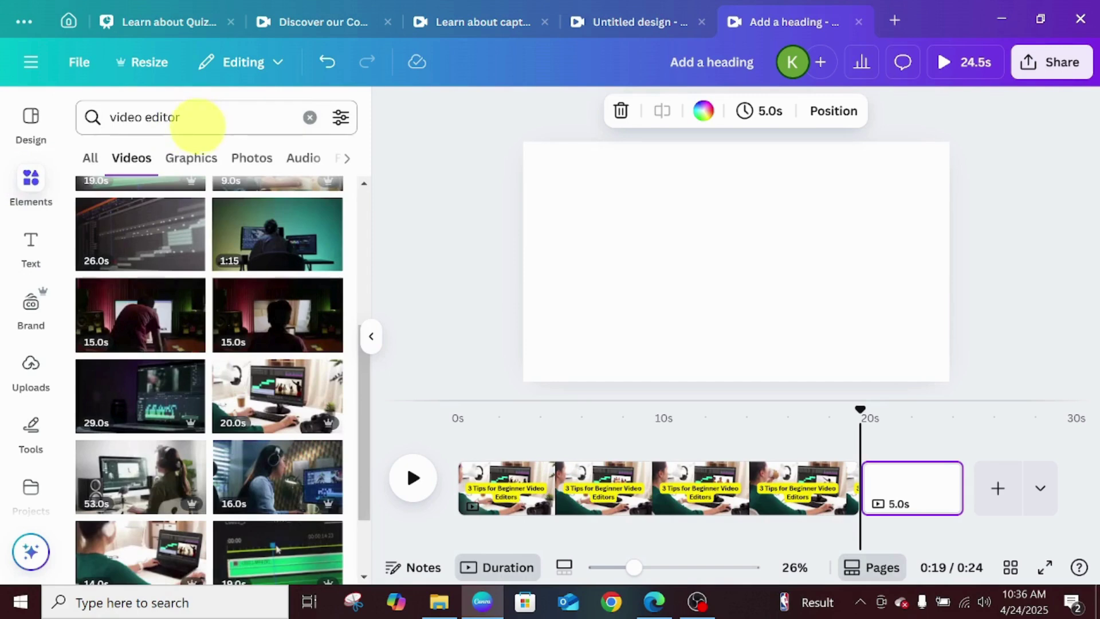
pyautogui.click(309, 117)
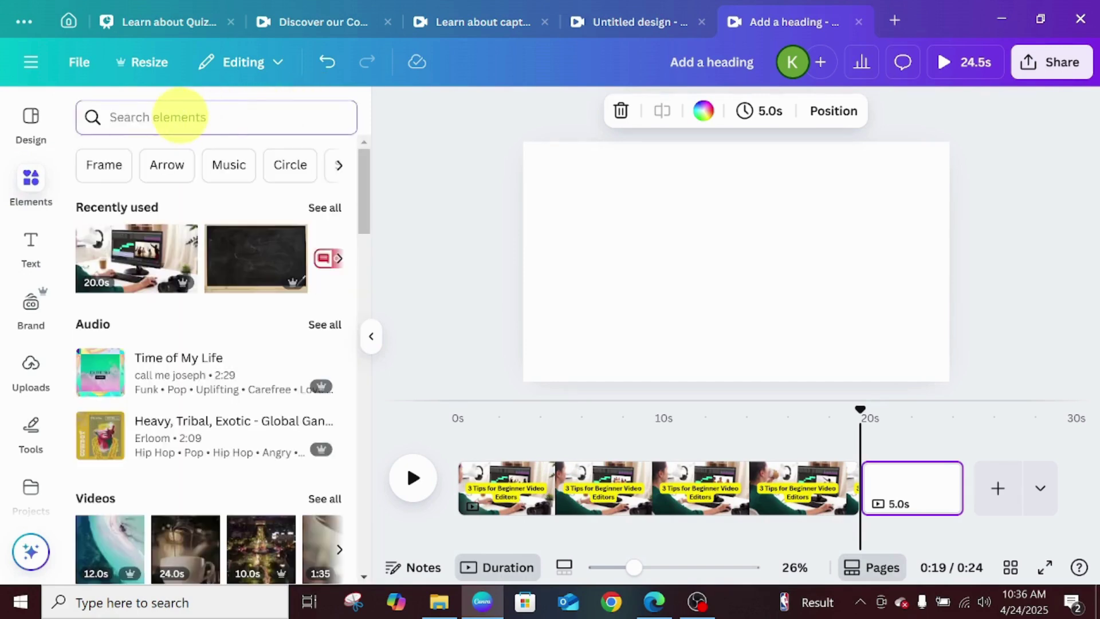
pyautogui.write('keep i')
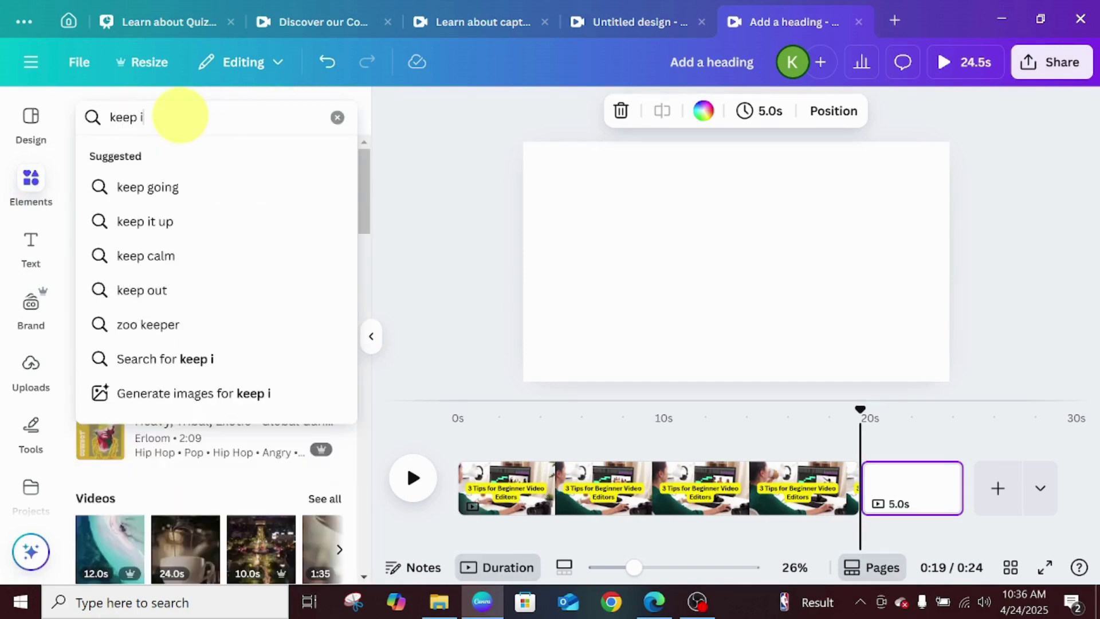
pyautogui.write('t simpl')
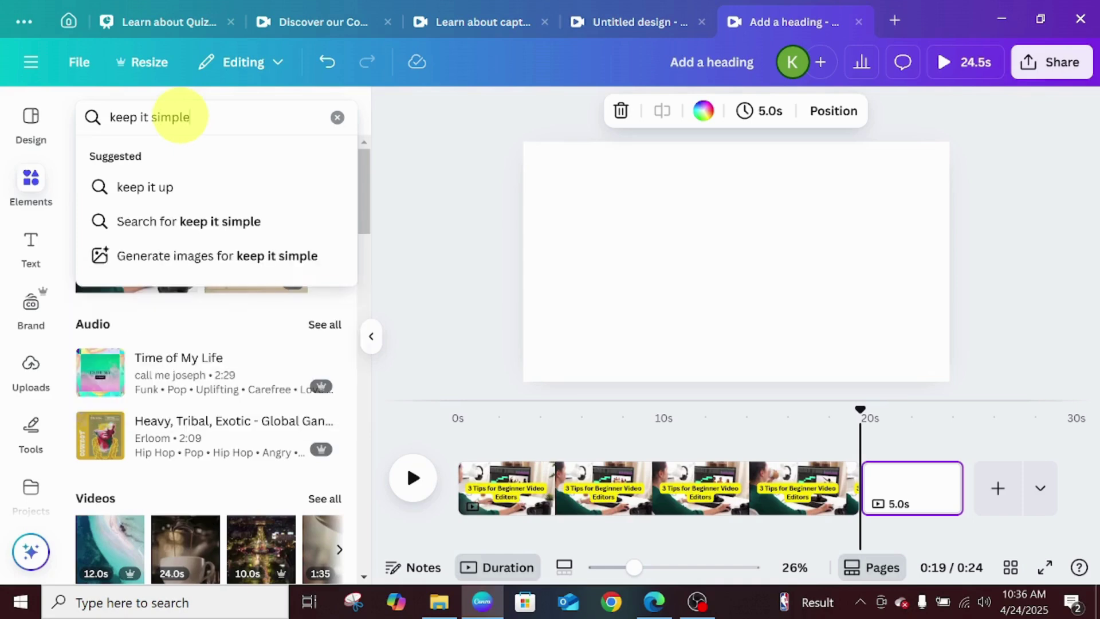
pyautogui.write('e')
pyautogui.press('Return')
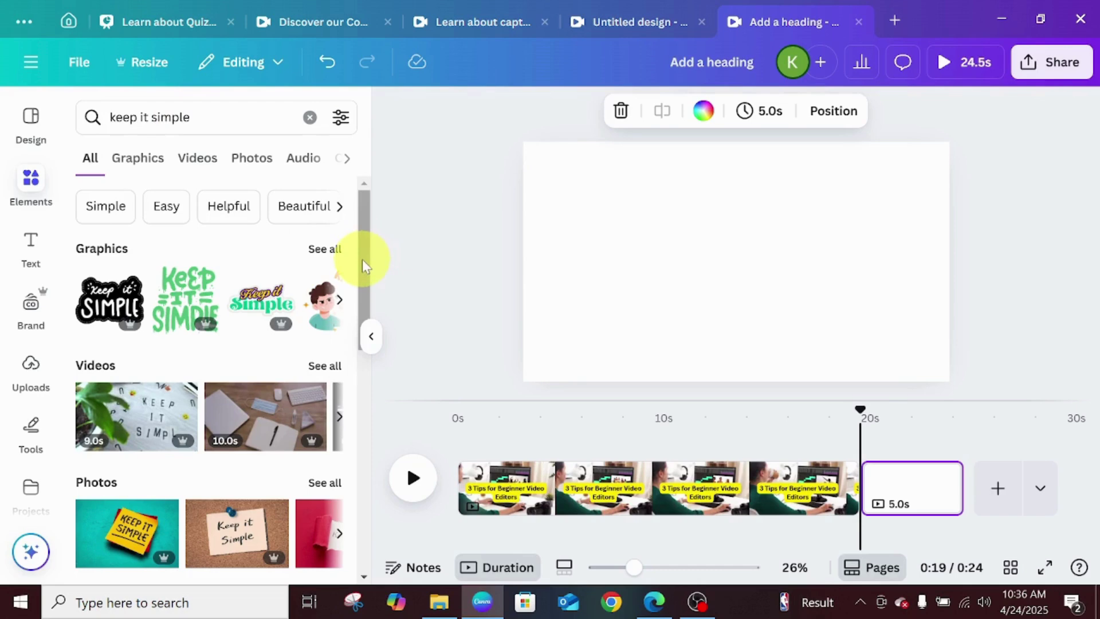
# Step: Place the 9-second video with the "Keep it simple" letter tiles on the new page and enlarge it to fill the page
pyautogui.scroll(-2, 362, 264)
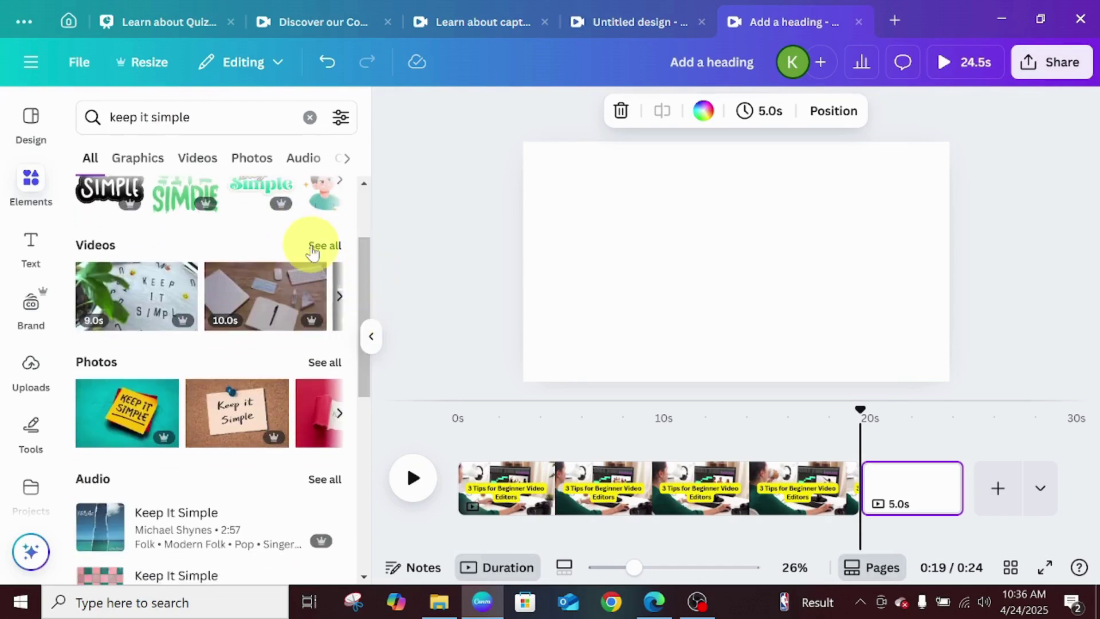
pyautogui.click(321, 246)
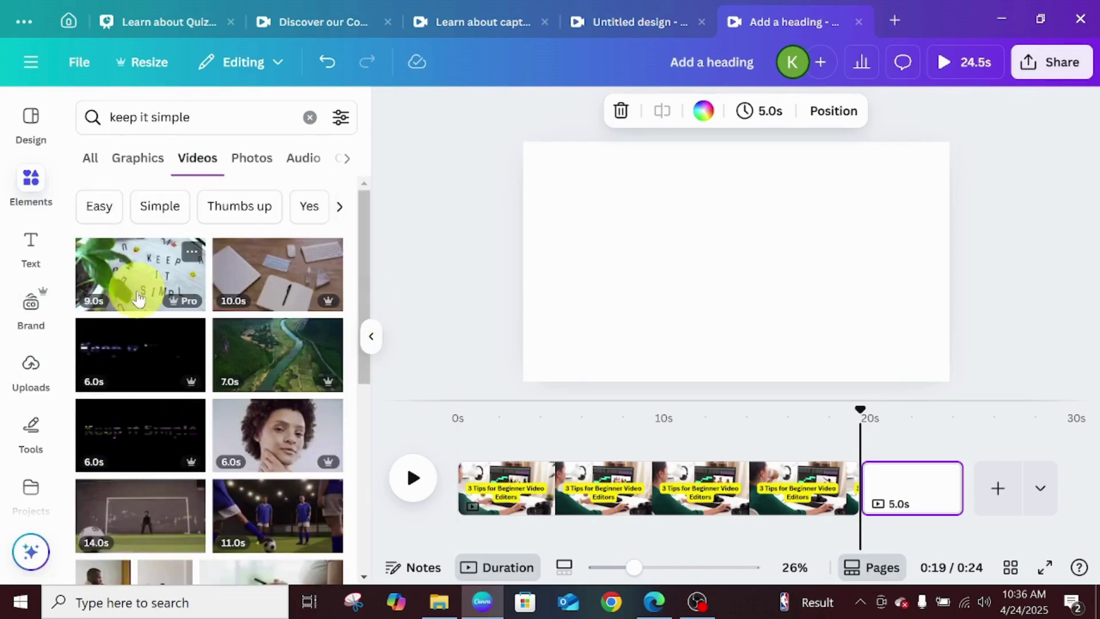
pyautogui.click(138, 298)
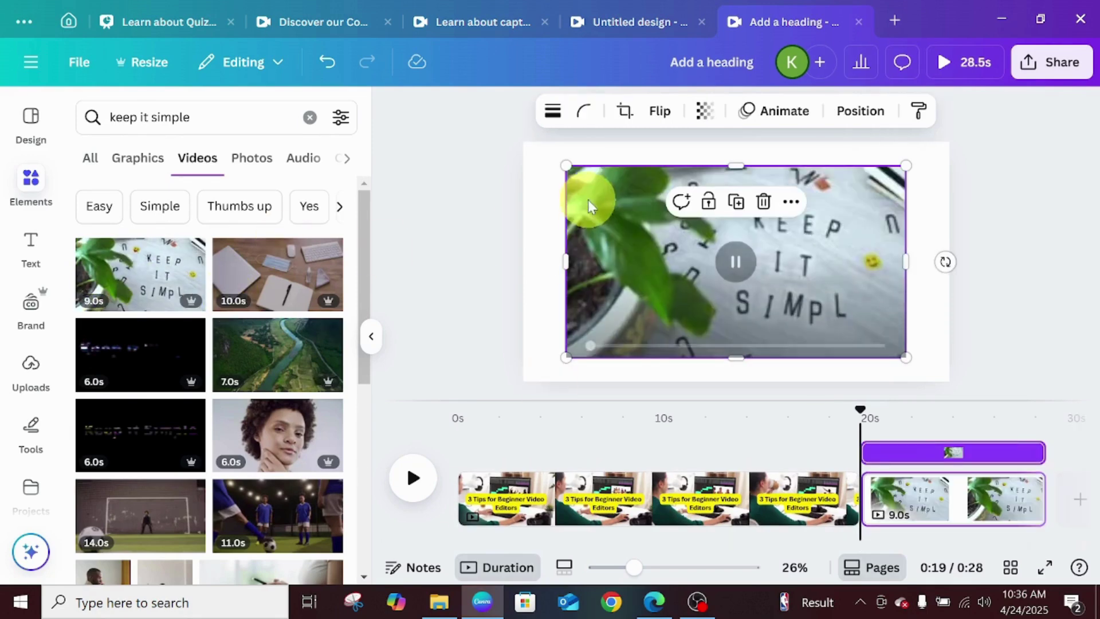
pyautogui.moveTo(566, 165); pyautogui.dragTo(522, 143)
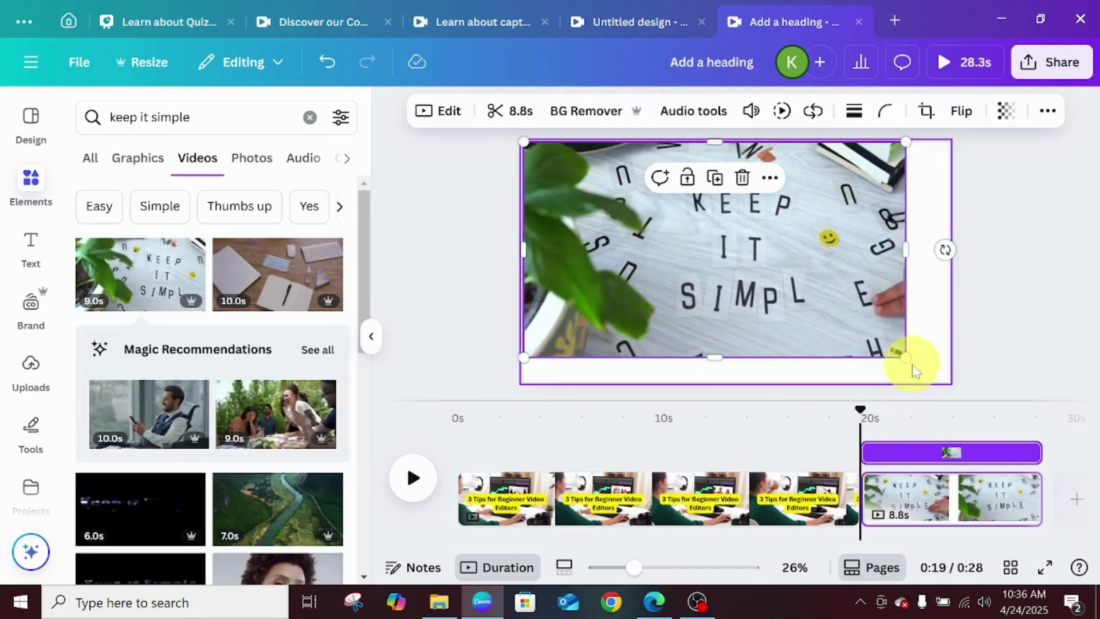
pyautogui.moveTo(903, 359); pyautogui.dragTo(948, 382)
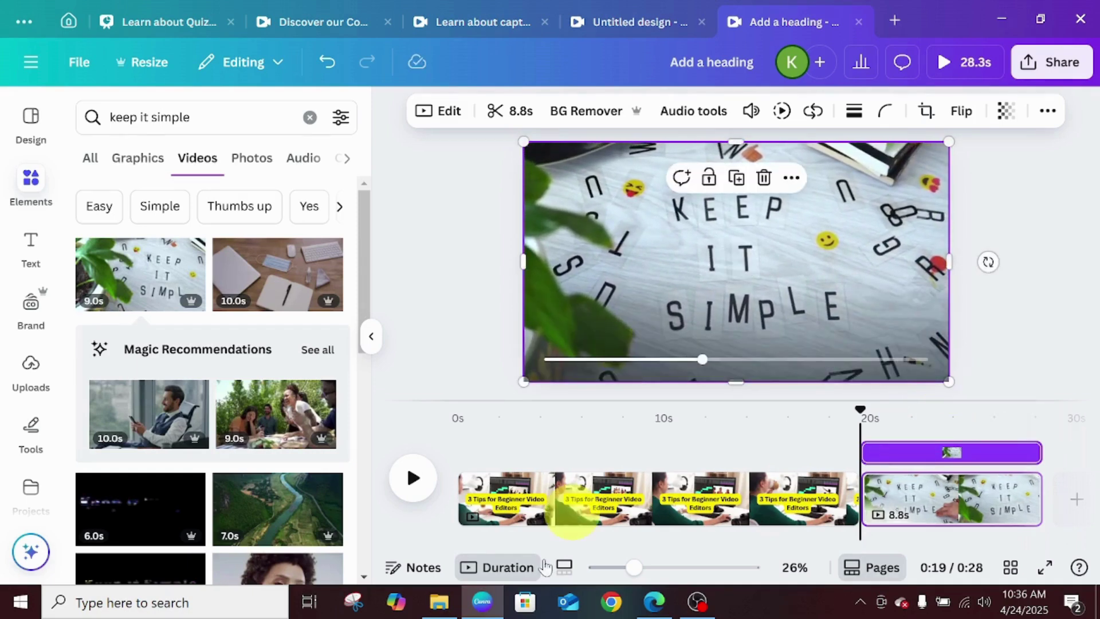
# Step: Add the heading "Focus on clean cuts and avoid over-editing when you’re just starting." with the yellow background text effect
pyautogui.click(28, 243)
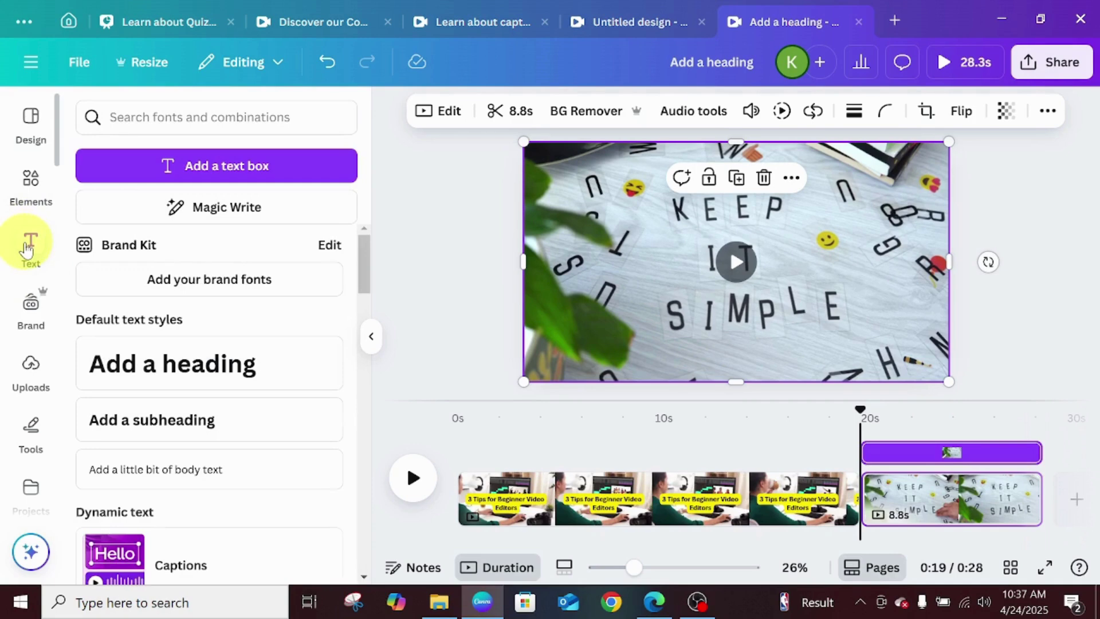
pyautogui.click(194, 378)
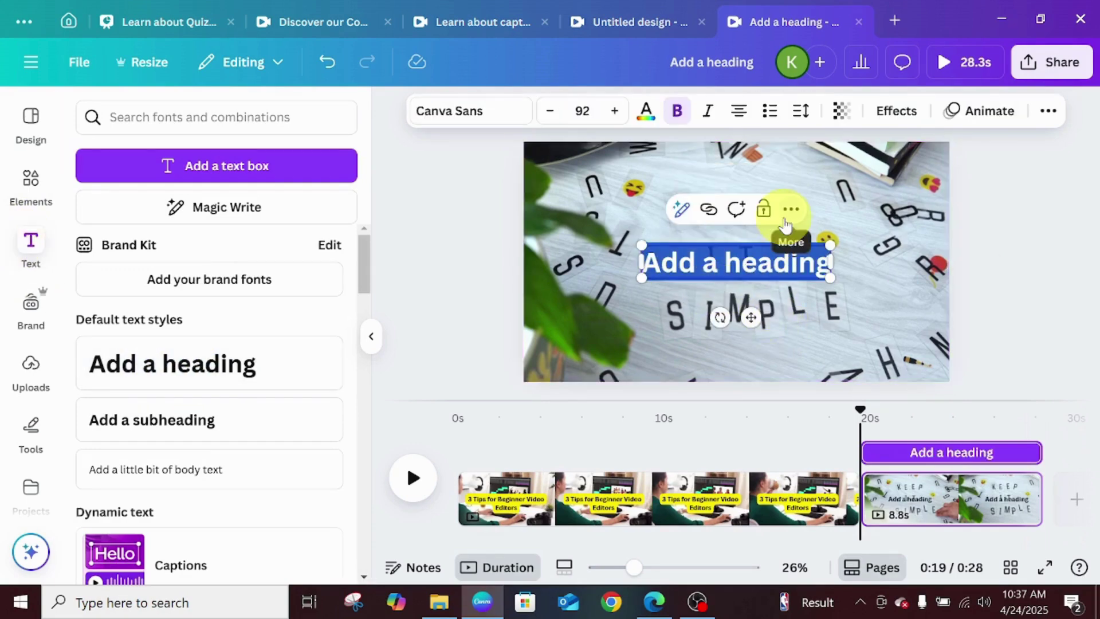
pyautogui.write('Focus on clean cuts and avoid over-editing when you’re just starting.')
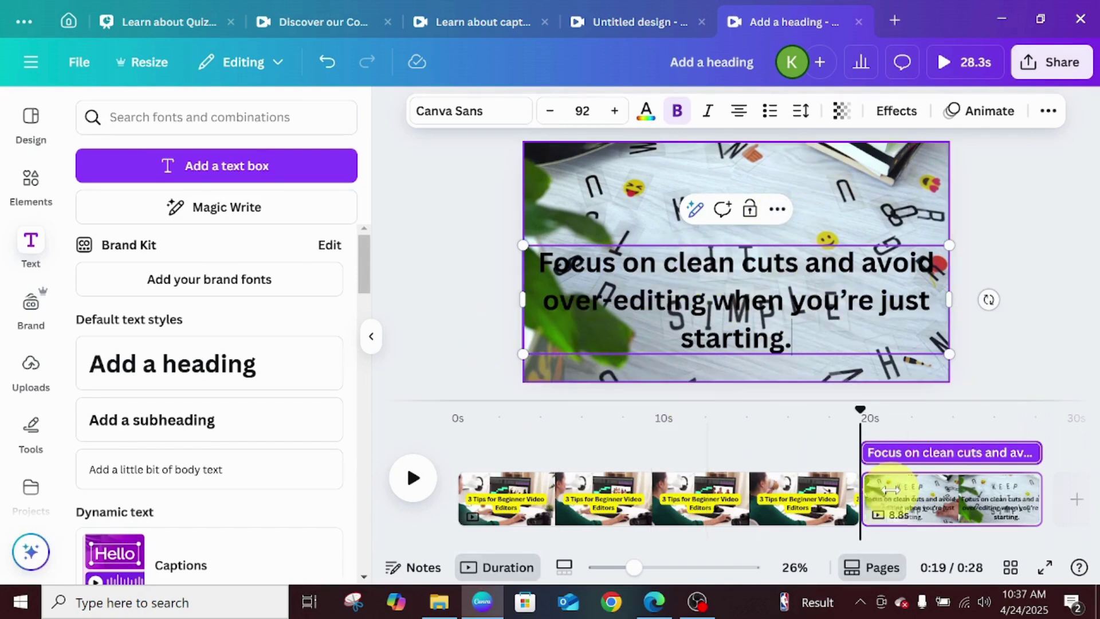
pyautogui.click(884, 114)
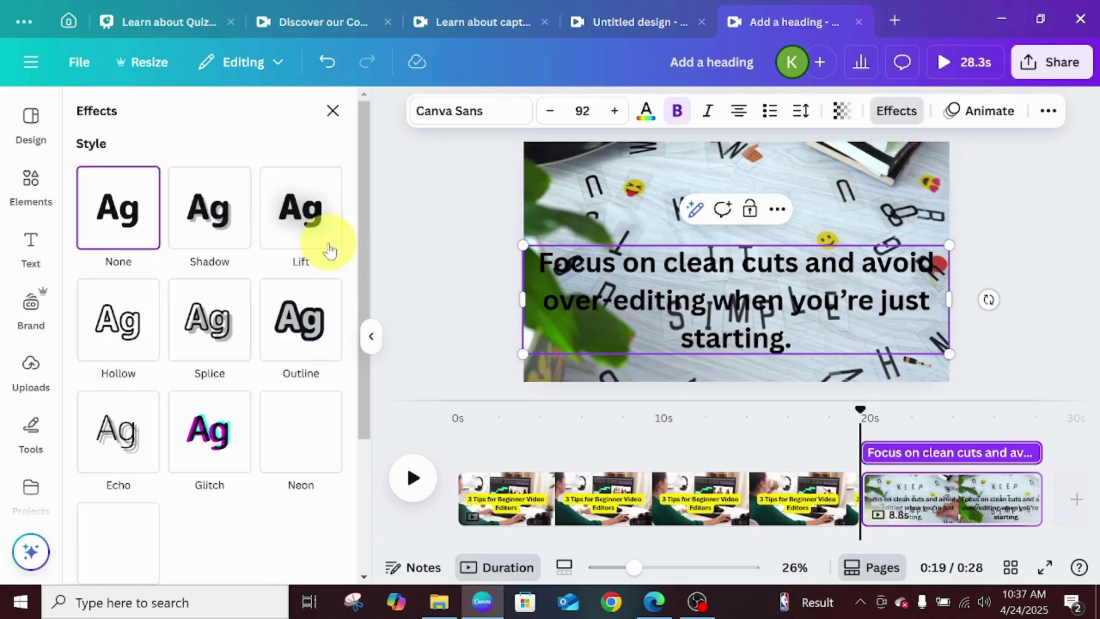
pyautogui.click(118, 527)
pyautogui.press('Escape')
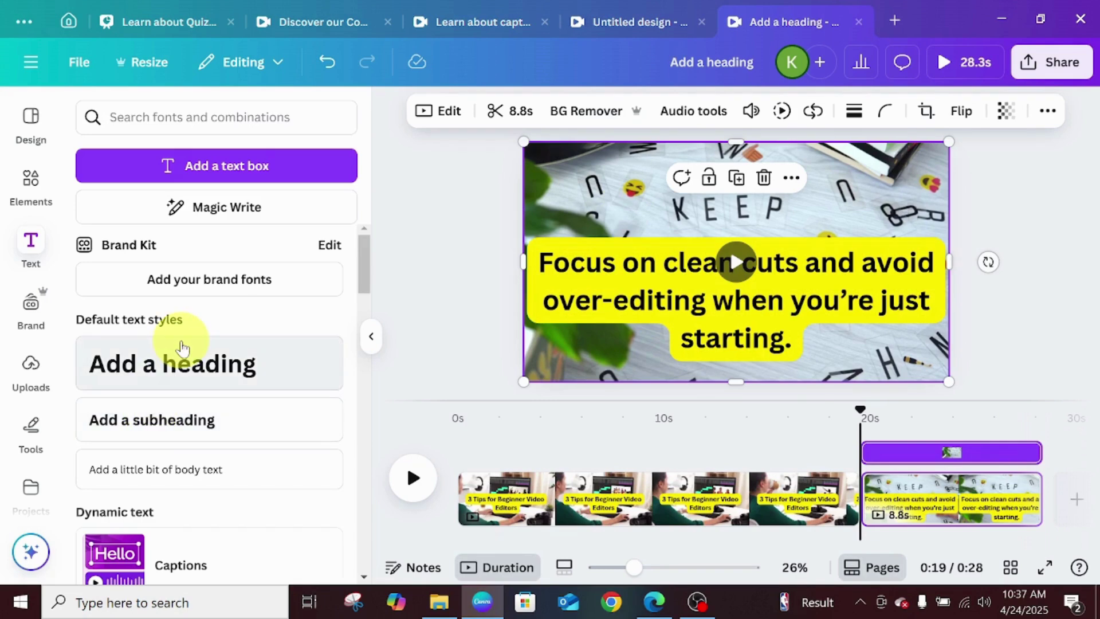
# Step: Add a second heading reading "Keep It Simple" above the "Focus on clean cuts" sentence
pyautogui.click(182, 348)
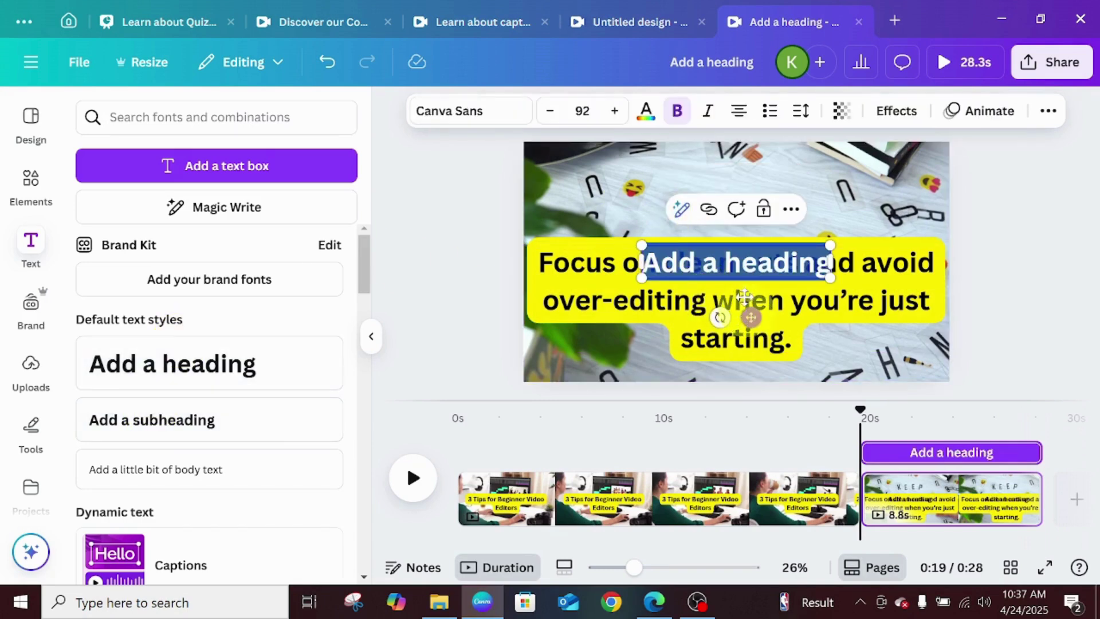
pyautogui.moveTo(750, 317); pyautogui.dragTo(669, 262)
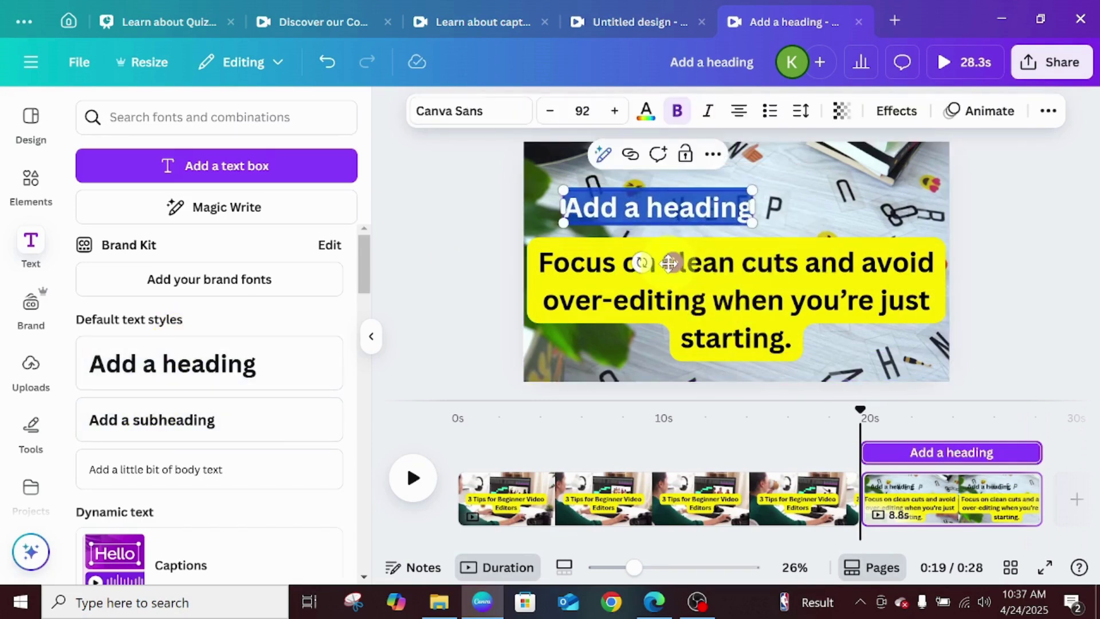
pyautogui.write('Keep It Simple')
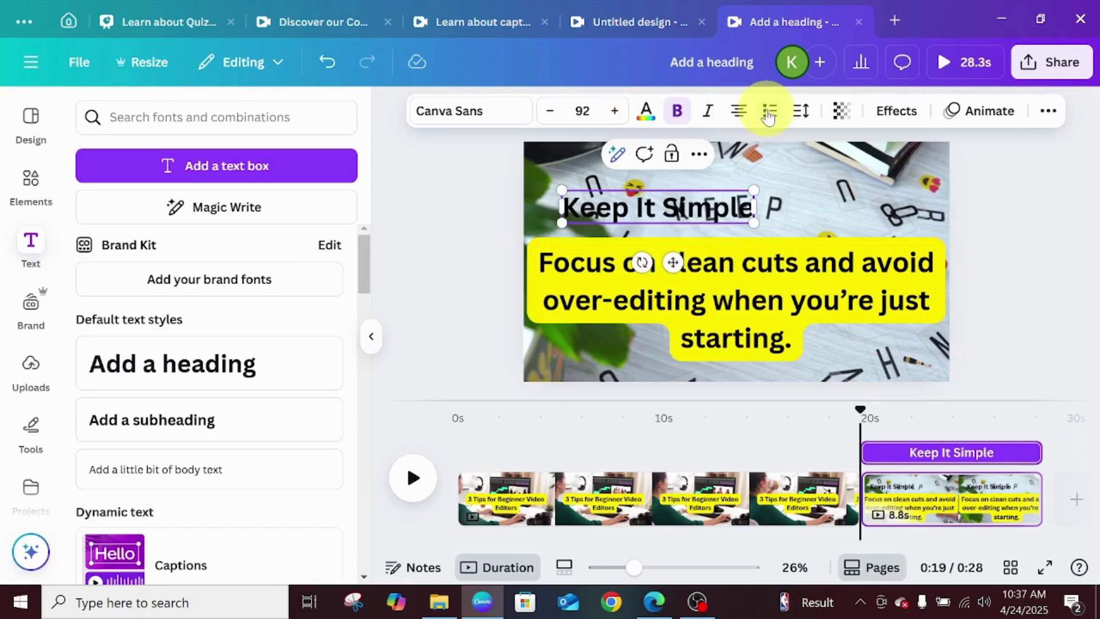
# Step: Give the "Keep It Simple" heading the yellow background text effect and shift it slightly toward the page's horizontal centre
pyautogui.click(887, 111)
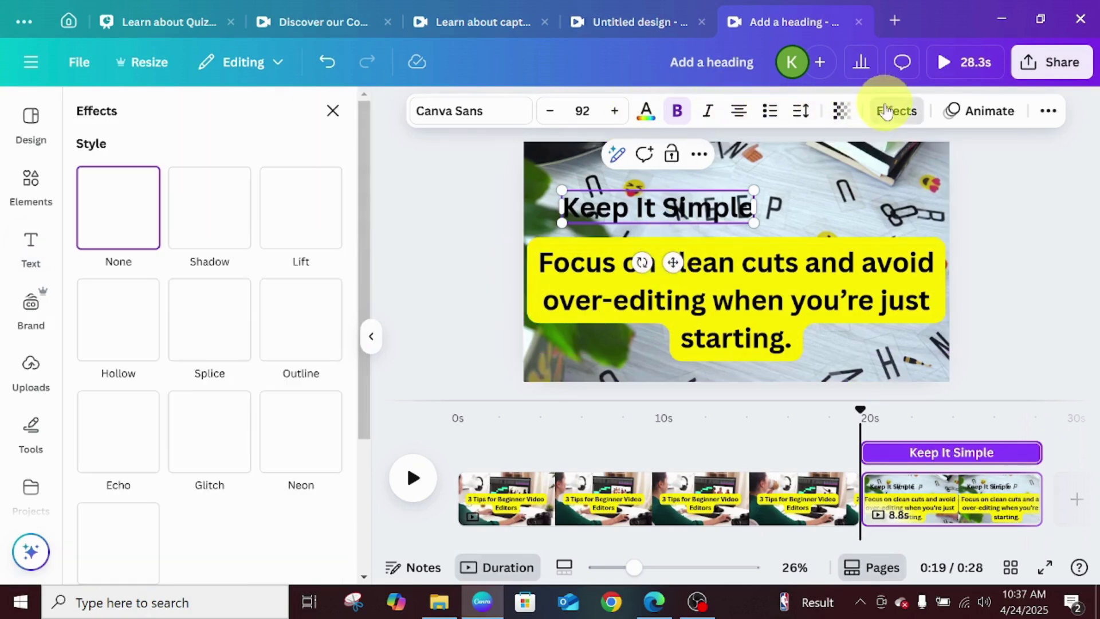
pyautogui.click(131, 543)
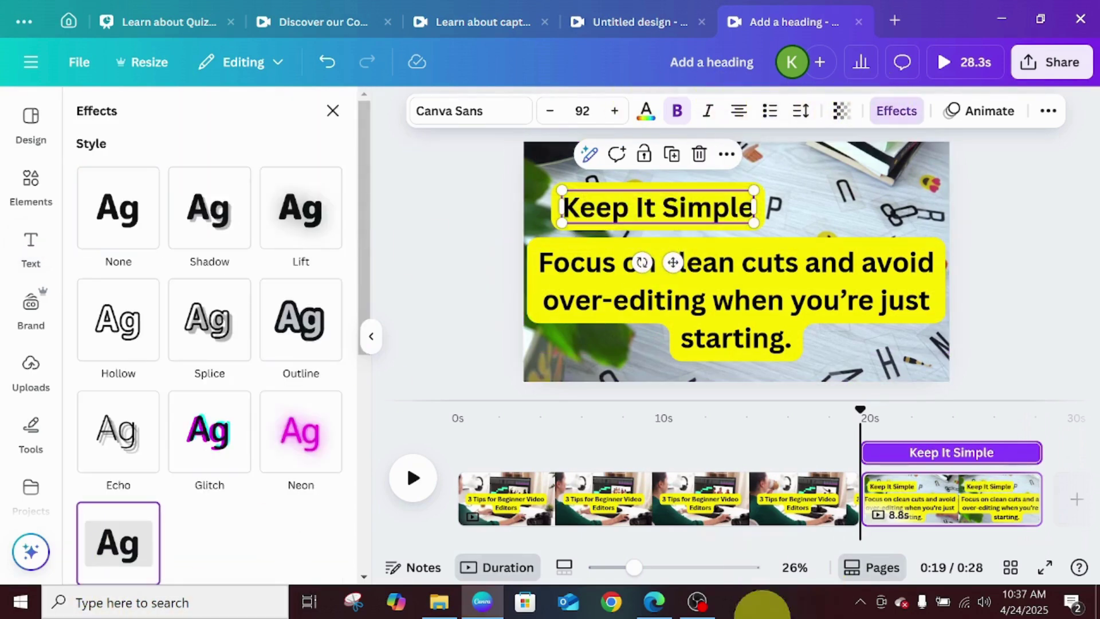
pyautogui.moveTo(668, 543); pyautogui.dragTo(818, 543)
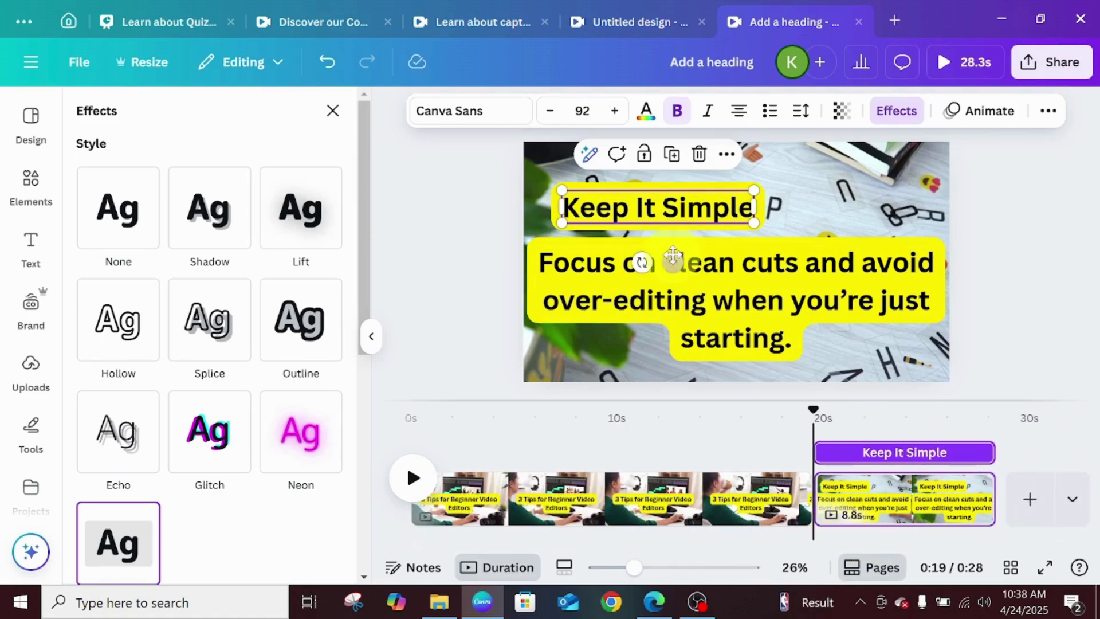
pyautogui.moveTo(676, 262); pyautogui.dragTo(698, 256)
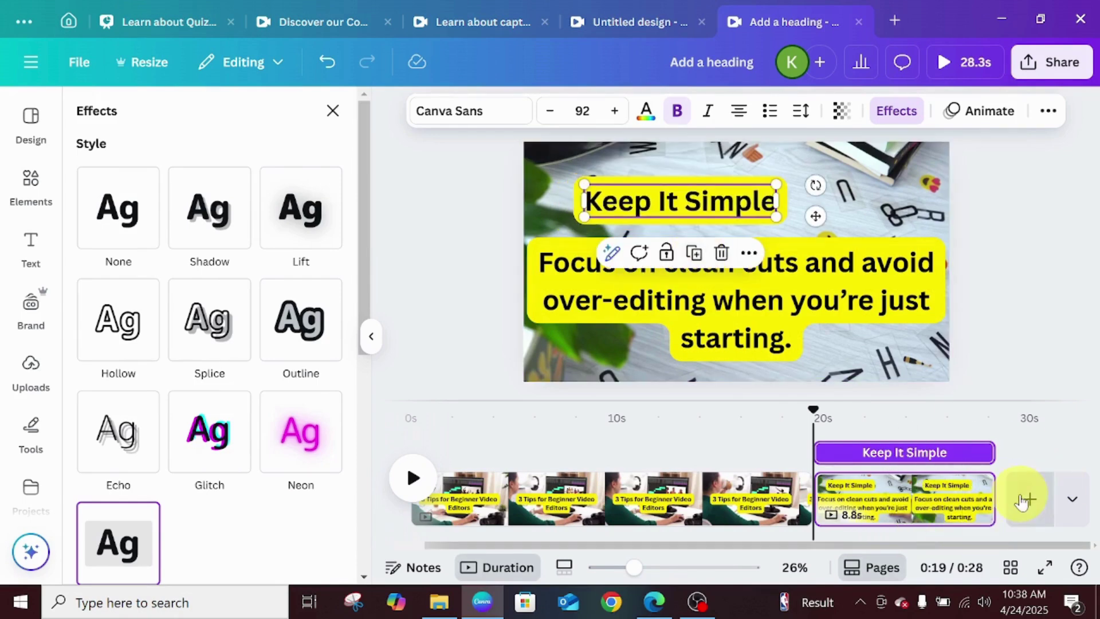
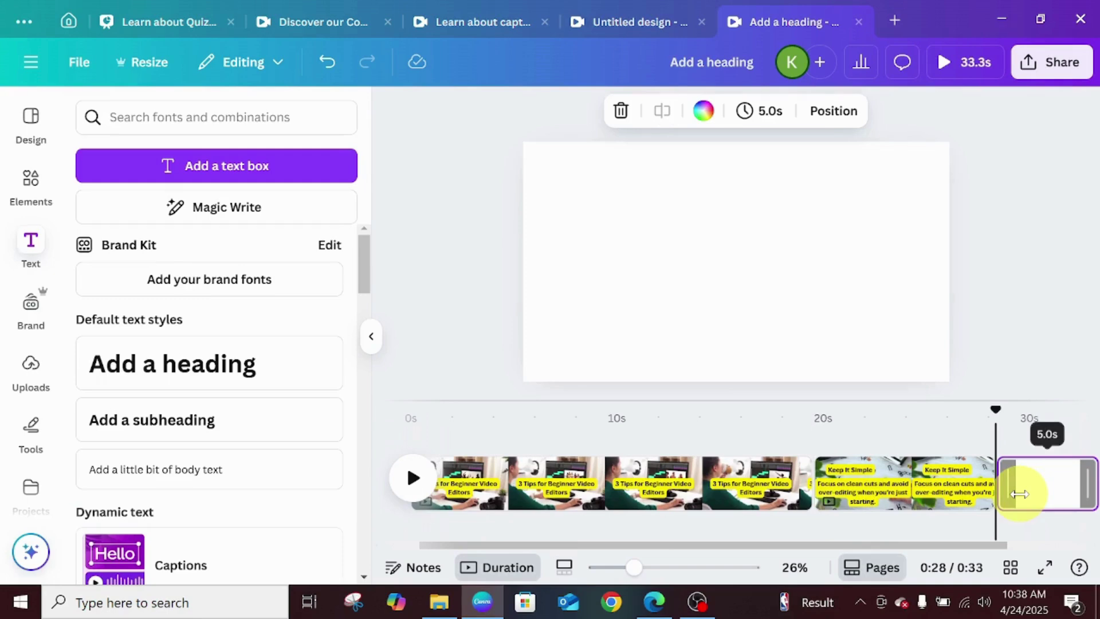
# Step: Search the elements library for "storytelling" and show all the matching videos
pyautogui.click(20, 195)
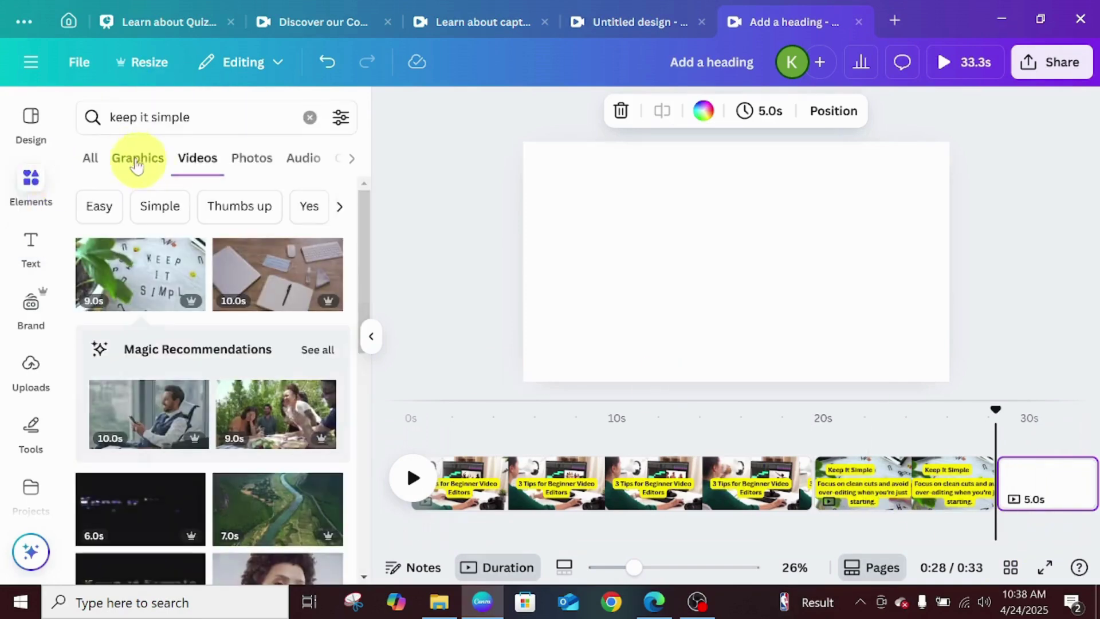
pyautogui.click(312, 125)
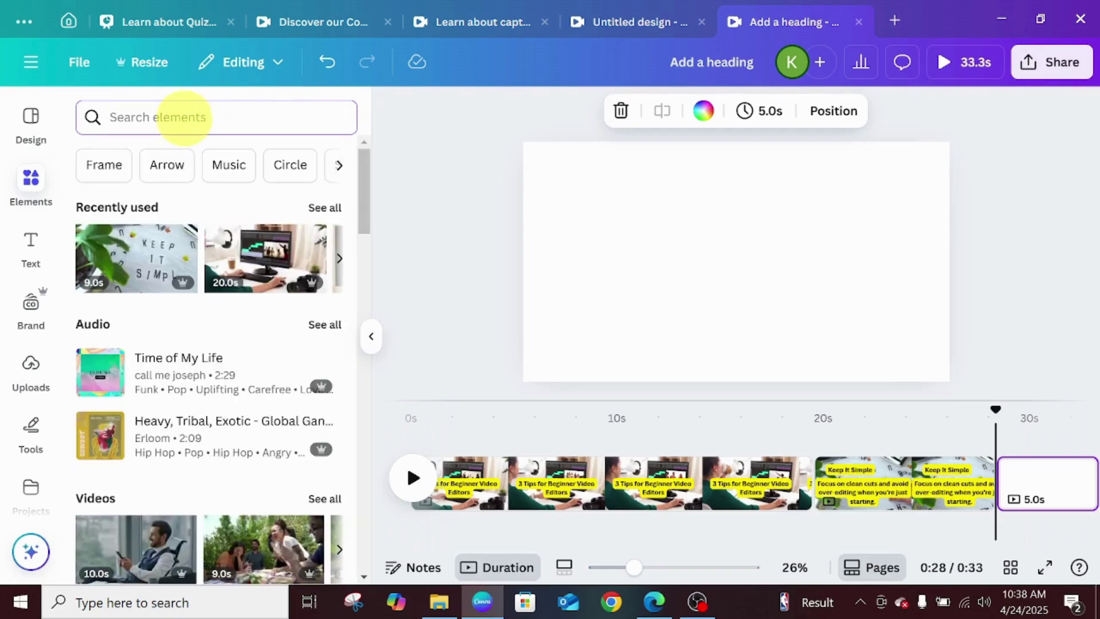
pyautogui.write('sto')
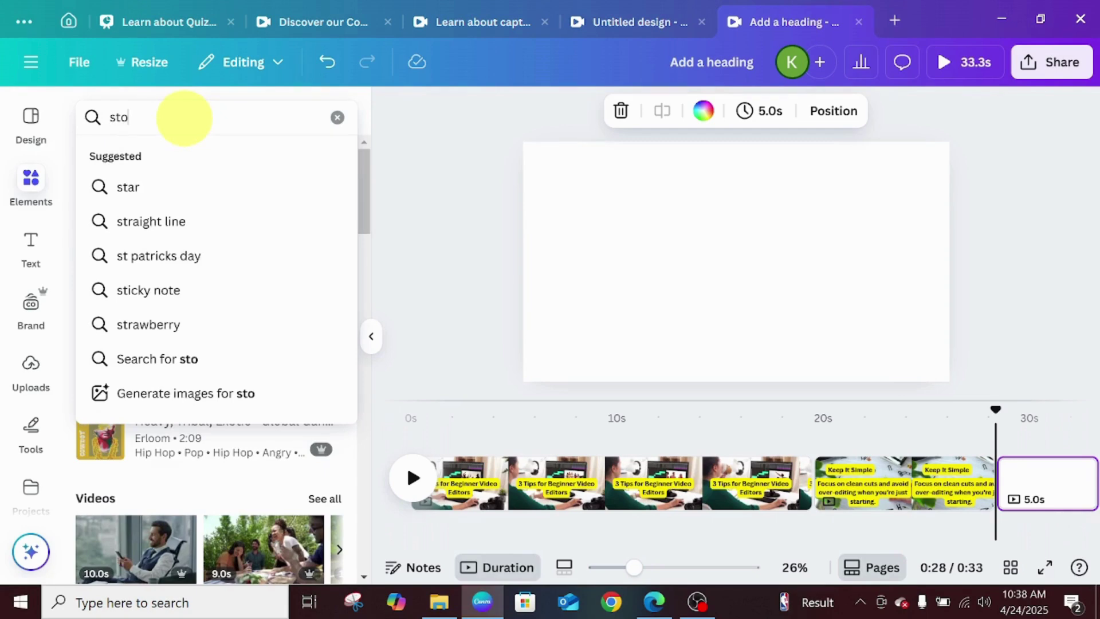
pyautogui.write('rytelling')
pyautogui.press('Return')
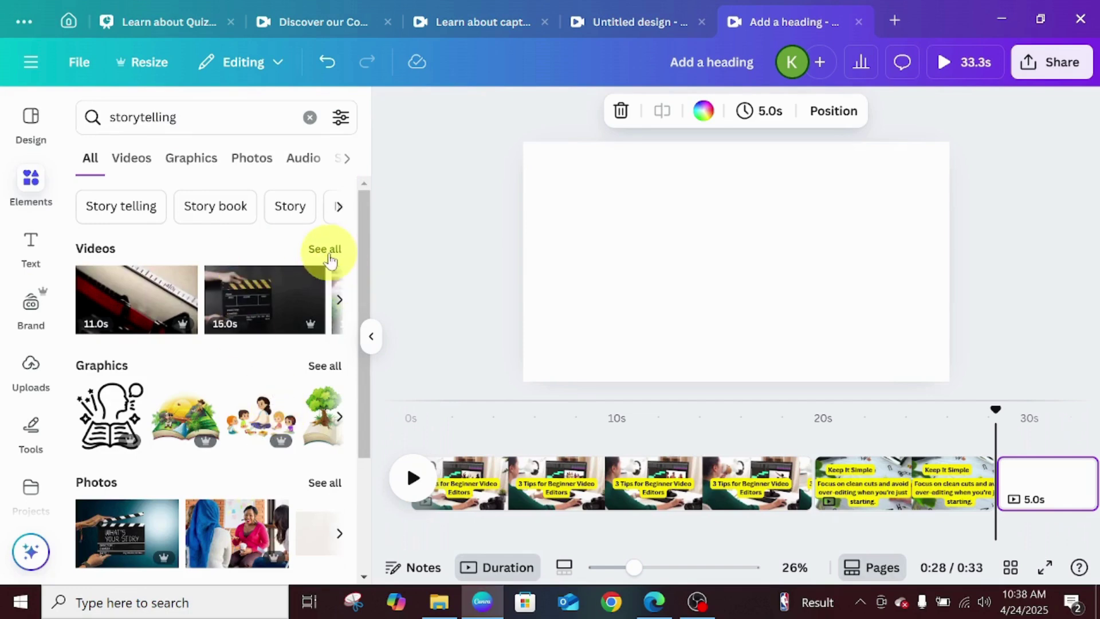
pyautogui.click(325, 249)
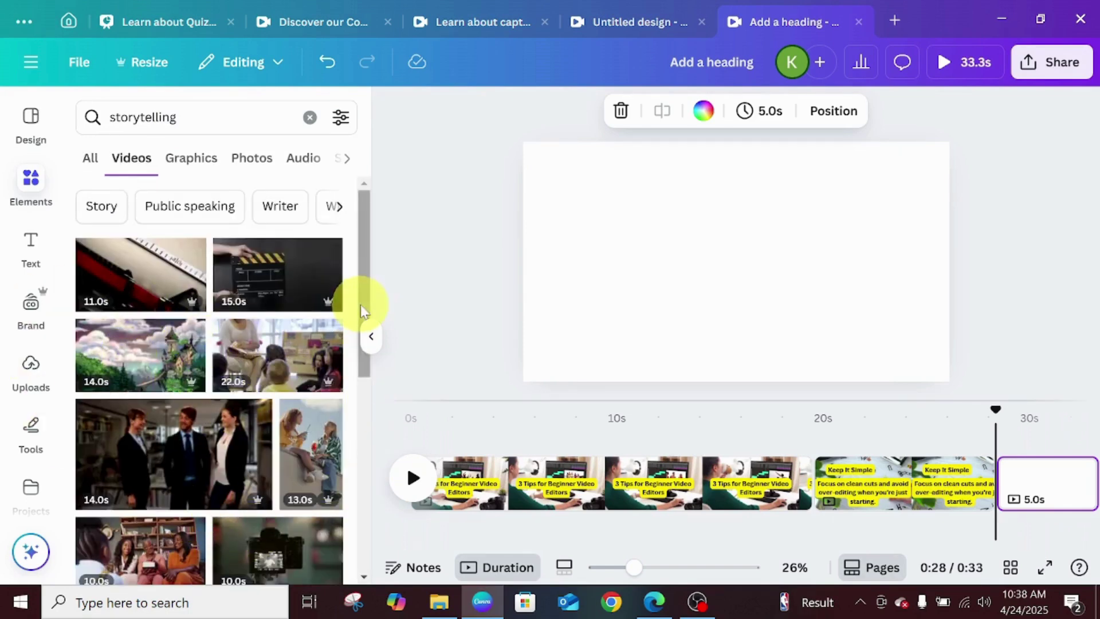
# Step: Place the 10-second video of women reading together on a sofa on the blank page and enlarge it to fill the page
pyautogui.moveTo(363, 302); pyautogui.dragTo(368, 336)
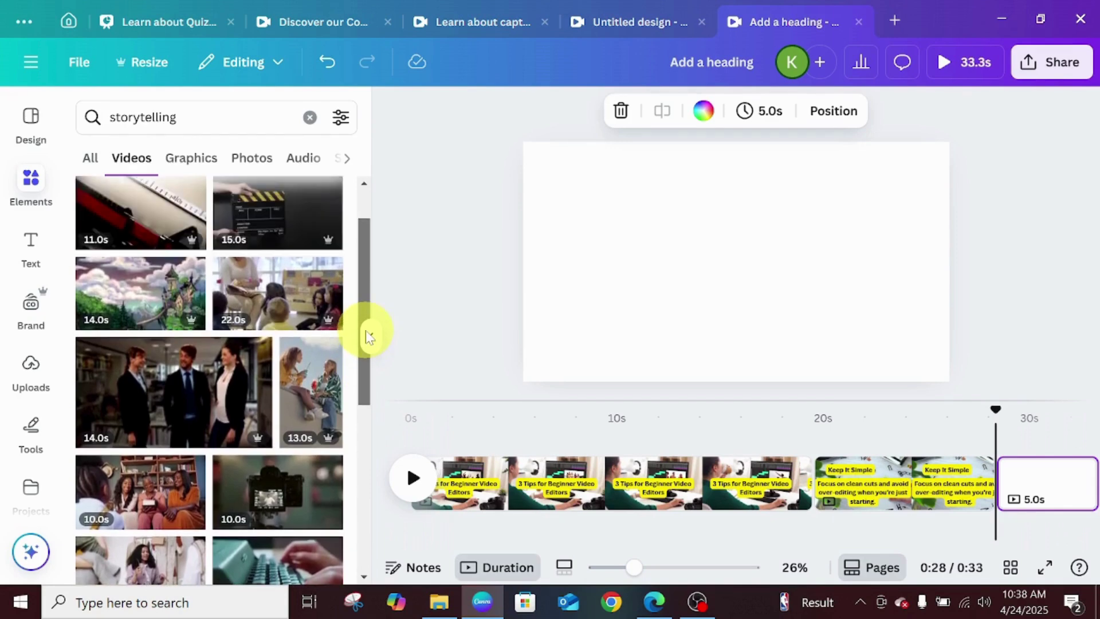
pyautogui.moveTo(367, 336); pyautogui.dragTo(344, 454)
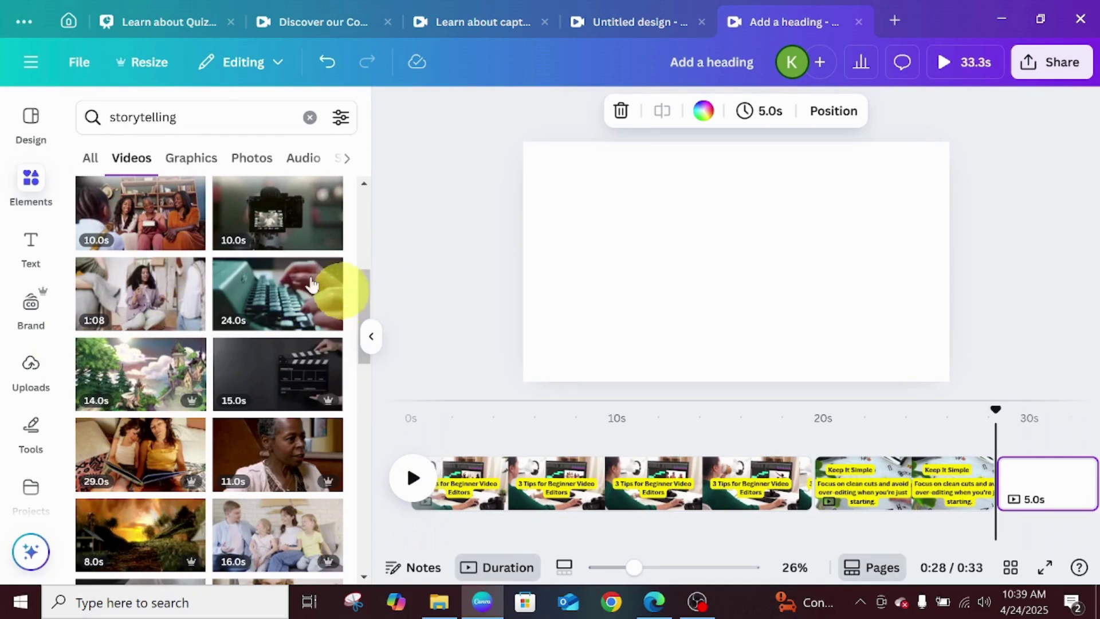
pyautogui.moveTo(367, 297); pyautogui.dragTo(368, 265)
pyautogui.click(128, 323)
pyautogui.moveTo(569, 170); pyautogui.dragTo(510, 166)
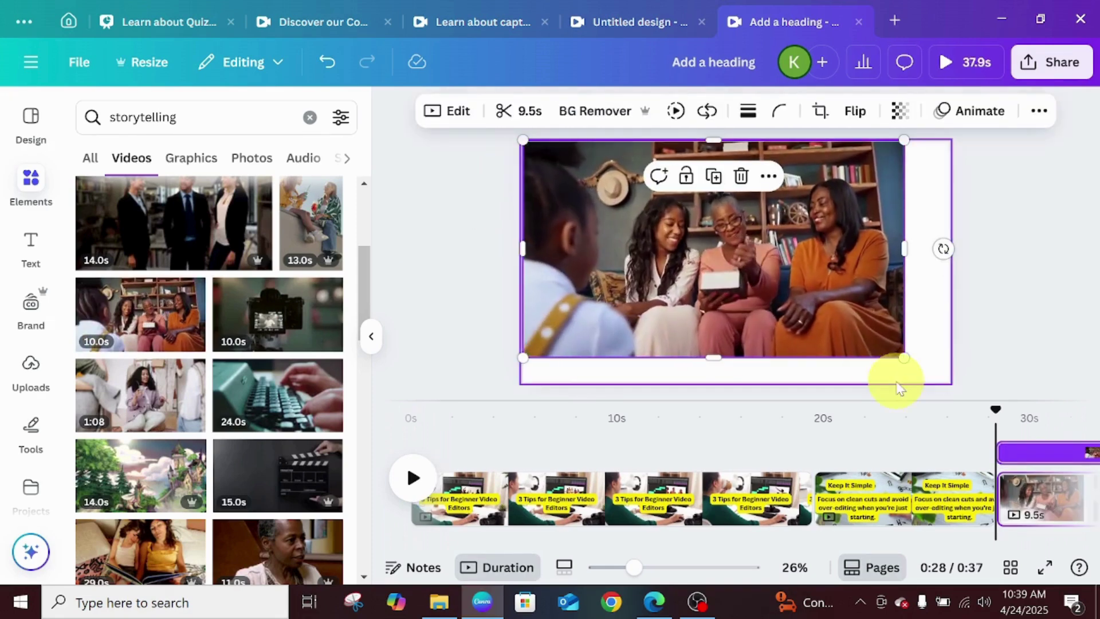
pyautogui.moveTo(904, 354); pyautogui.dragTo(951, 381)
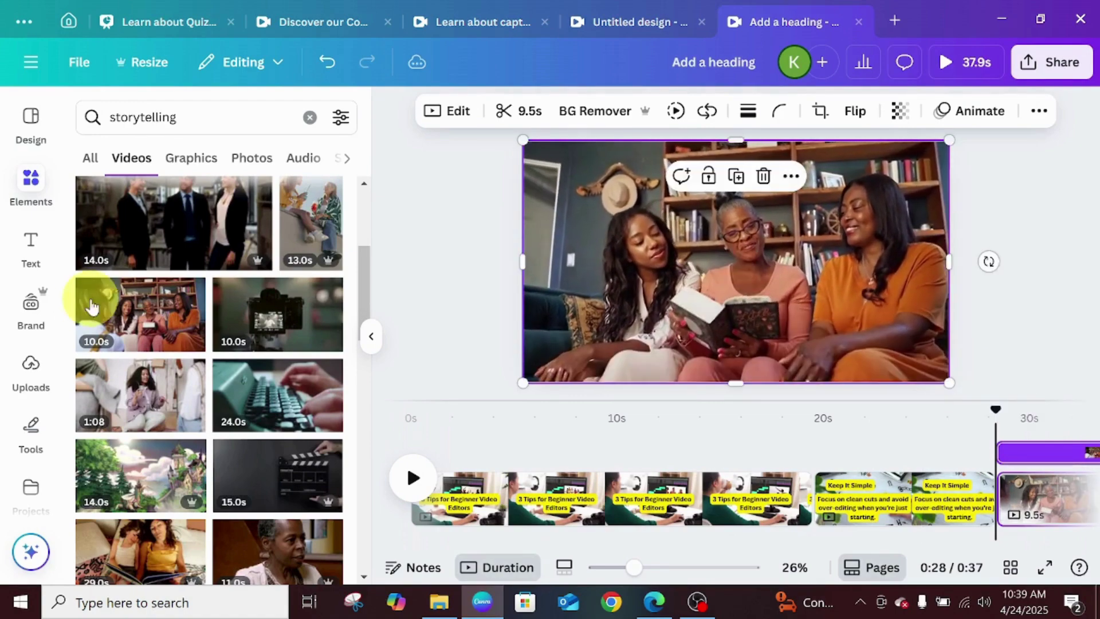
# Step: Add the heading "Use Storytelling" in the upper part of the page and give it the yellow background text effect
pyautogui.click(31, 241)
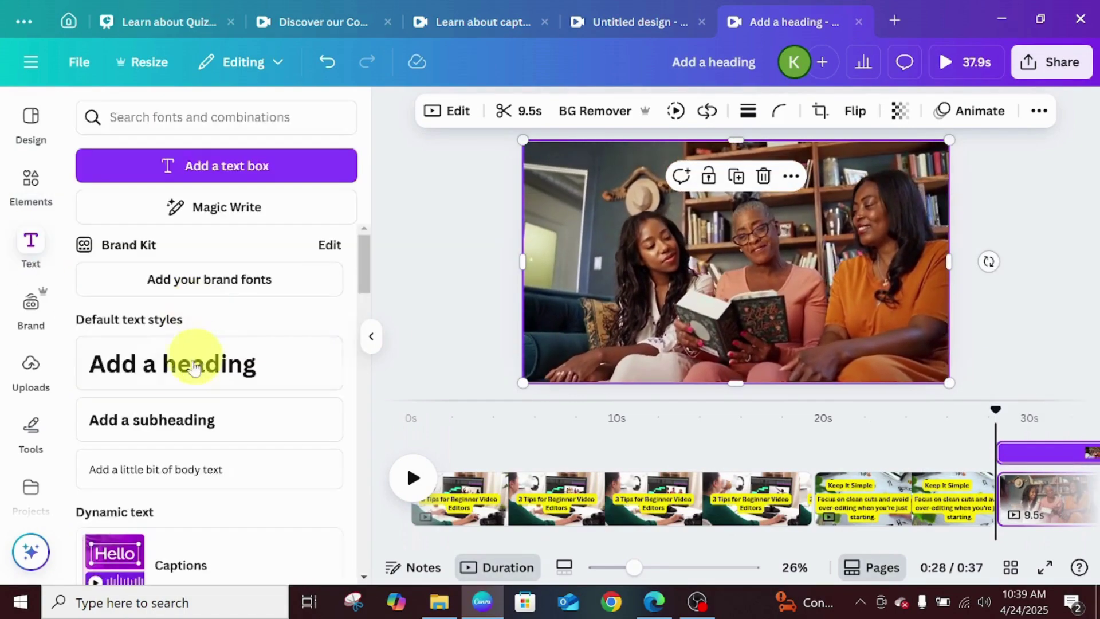
pyautogui.click(194, 366)
pyautogui.moveTo(753, 316); pyautogui.dragTo(750, 246)
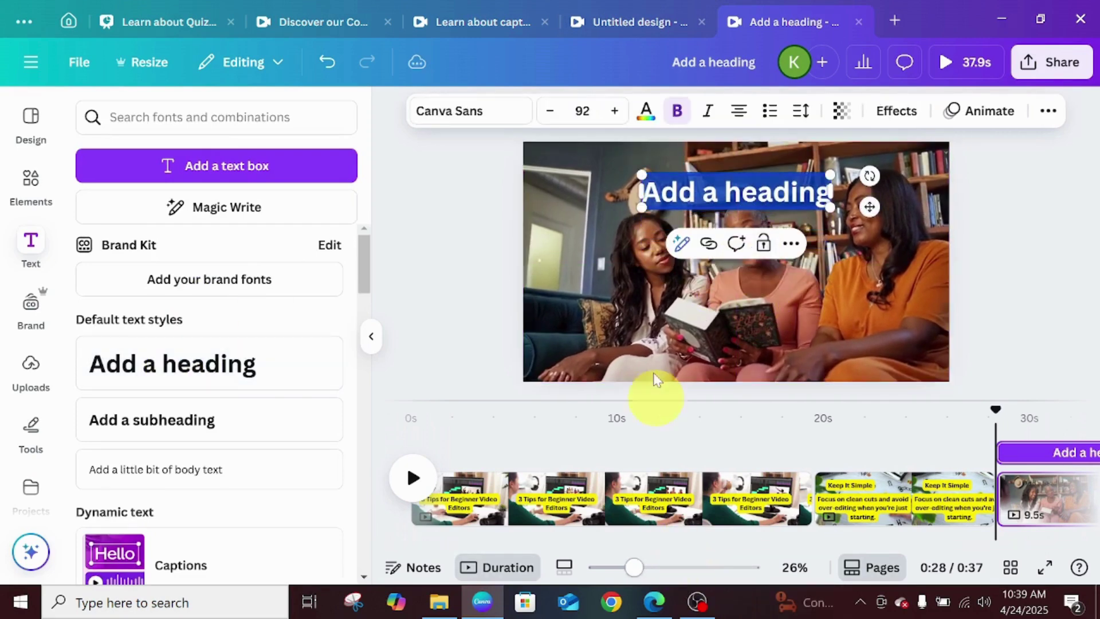
pyautogui.moveTo(654, 605)
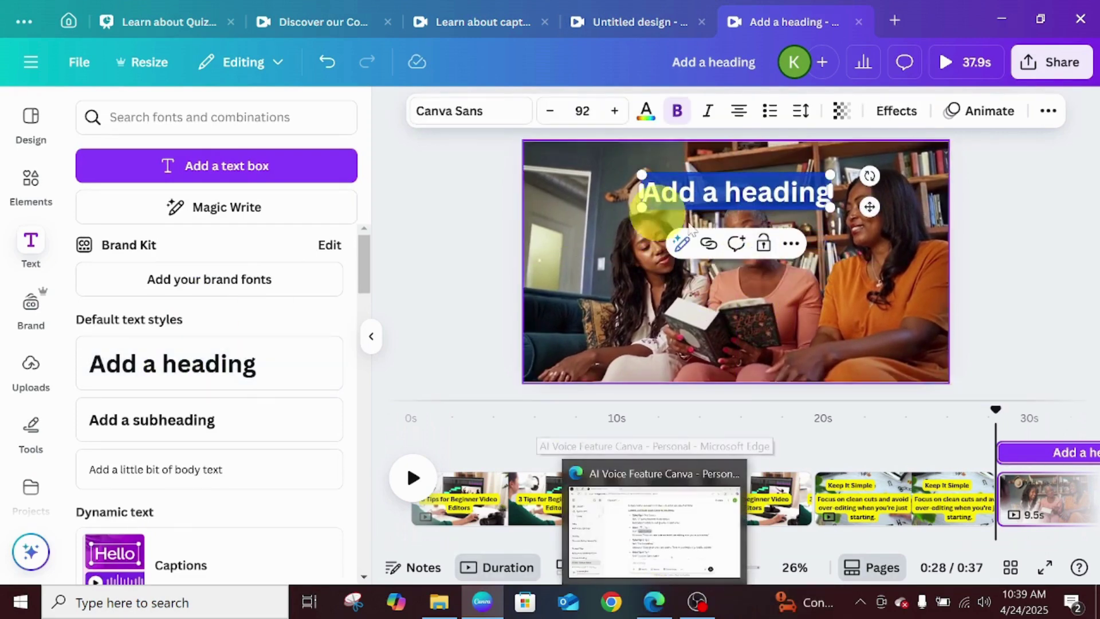
pyautogui.click(841, 110)
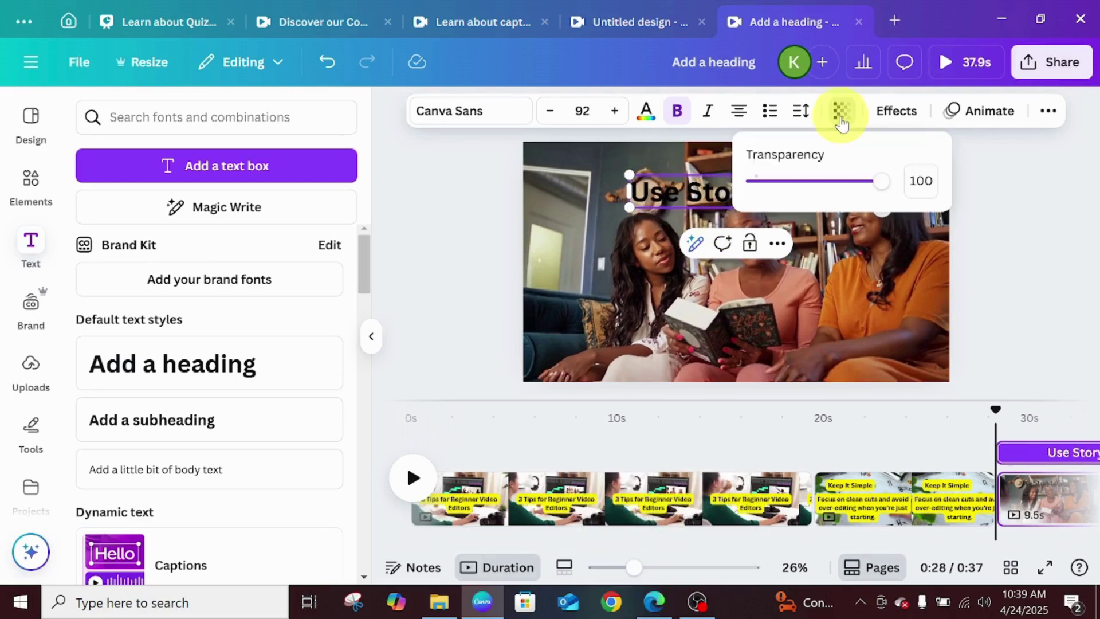
pyautogui.click(840, 114)
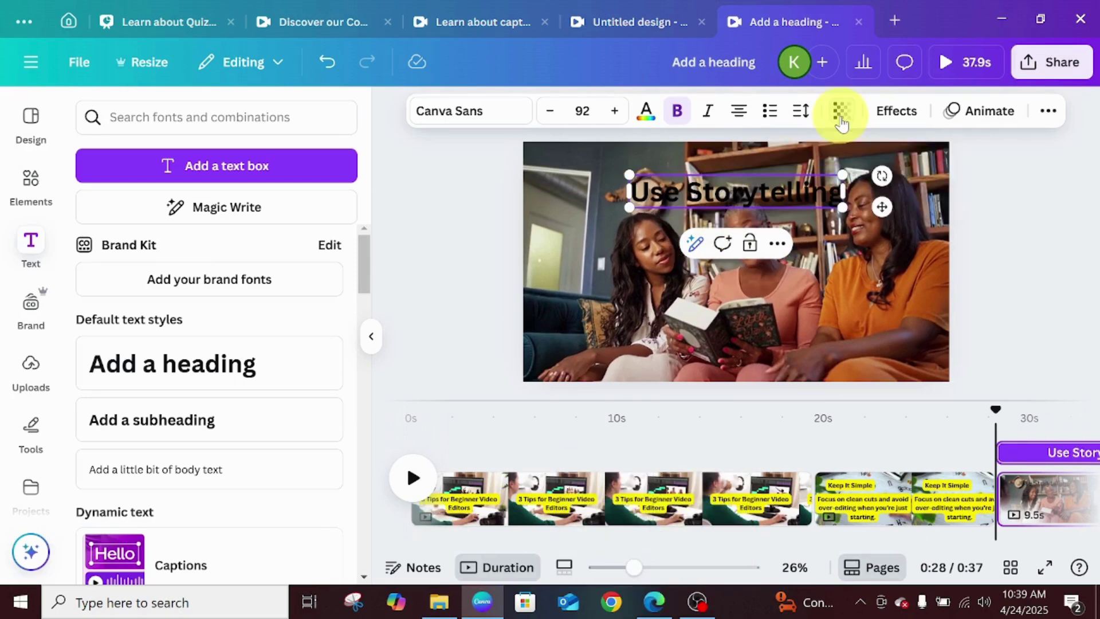
pyautogui.click(894, 114)
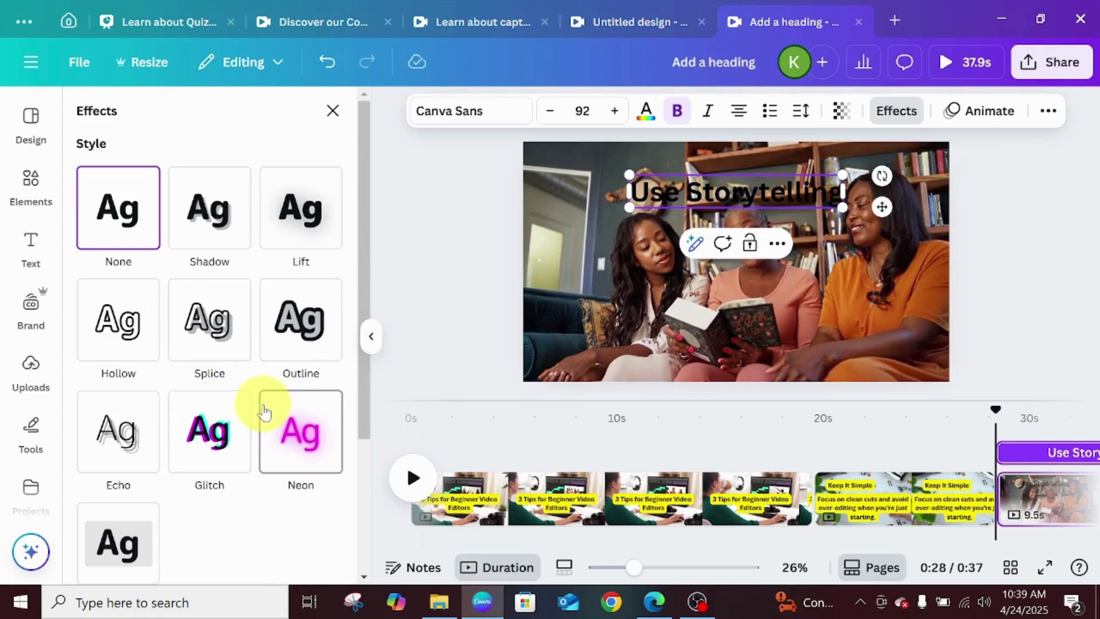
pyautogui.click(114, 555)
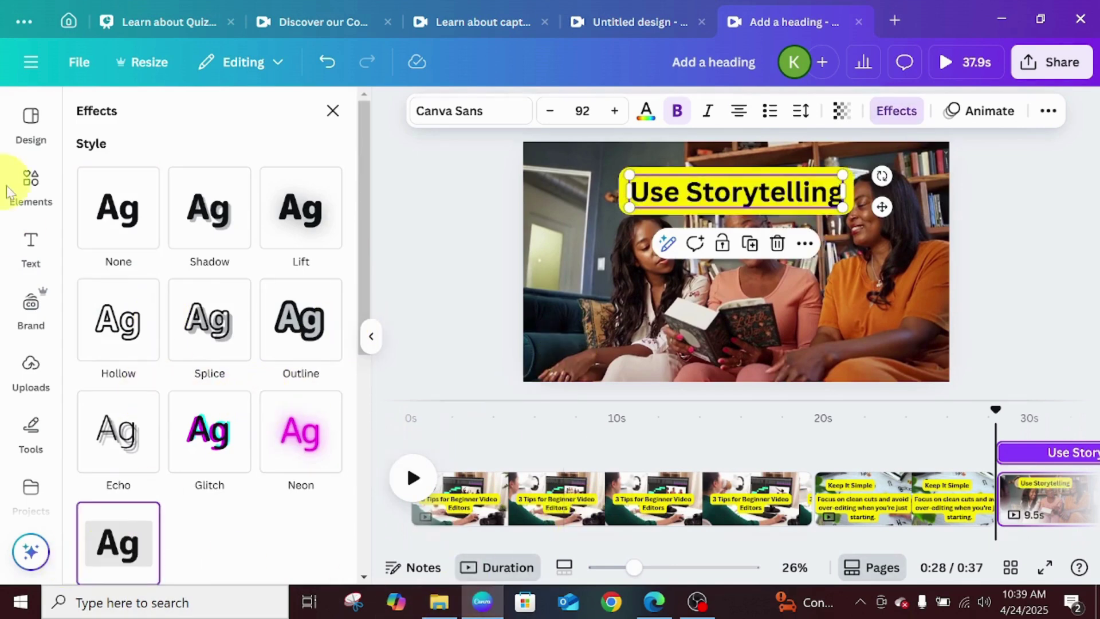
# Step: Add a second heading below "Use Storytelling" reading "Every great video tells a story. Think of your beginning, middle, and end"
pyautogui.click(31, 245)
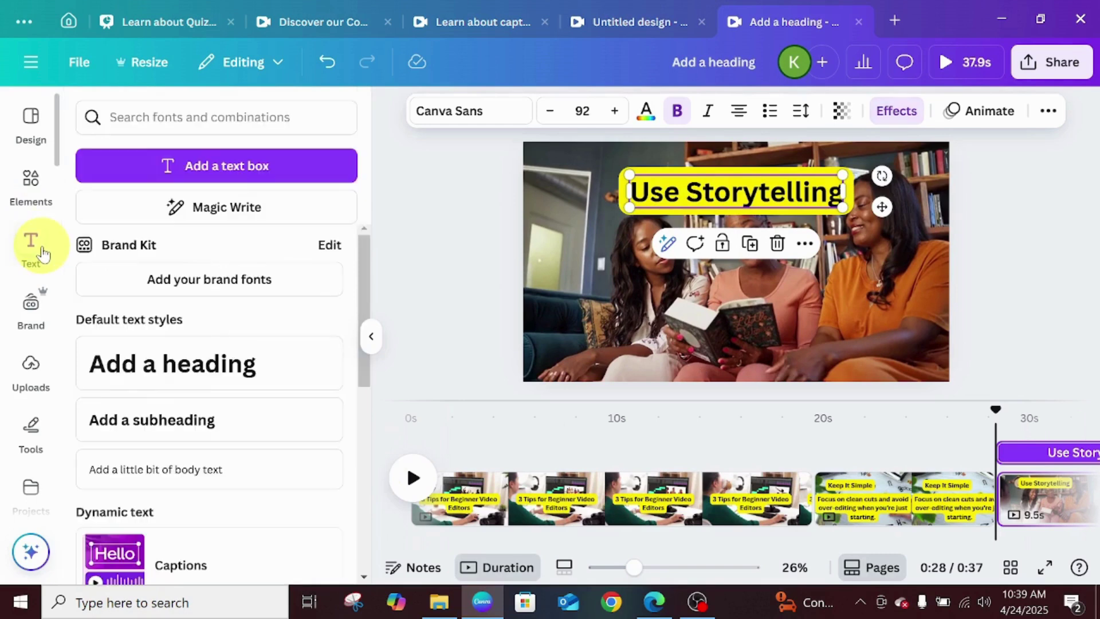
pyautogui.click(158, 367)
pyautogui.moveTo(750, 280); pyautogui.dragTo(752, 334)
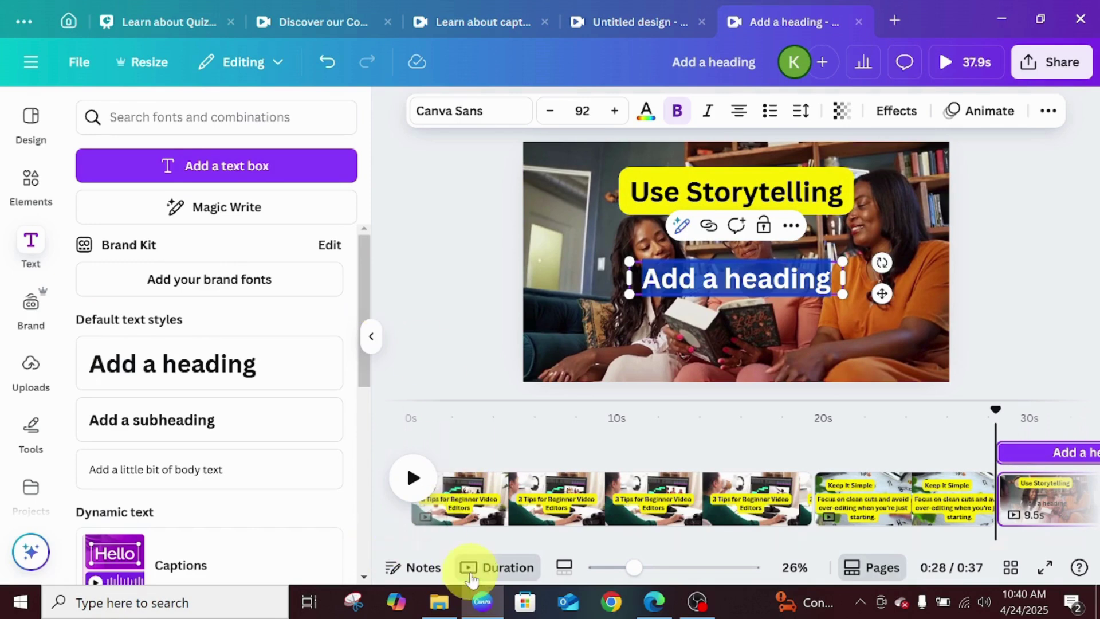
pyautogui.hotkey('ctrl', 'v')
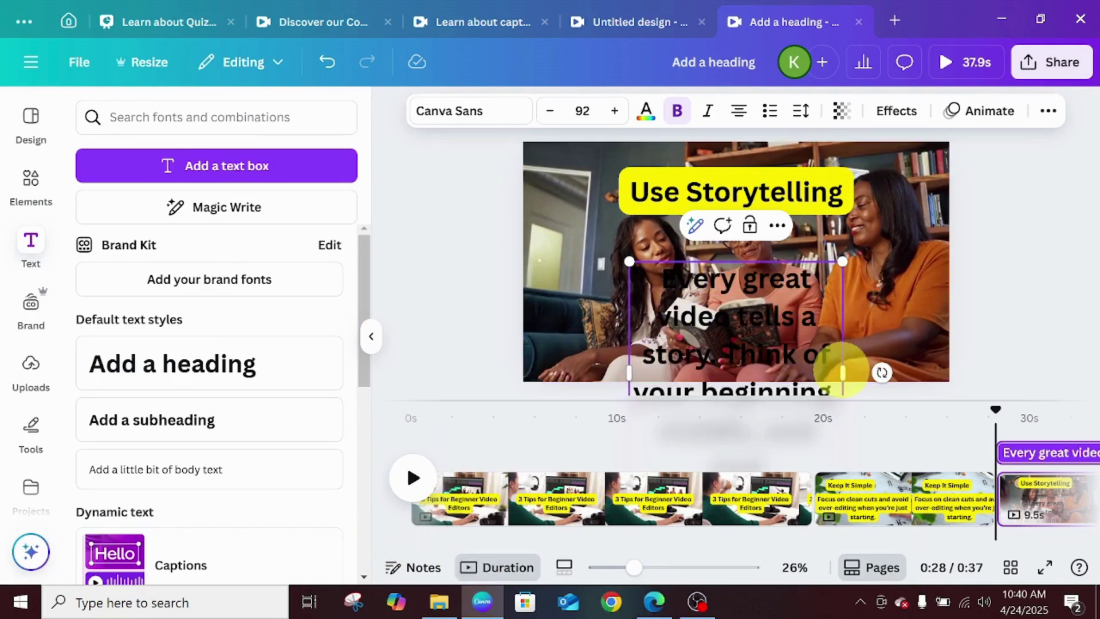
# Step: Widen the "Every great video tells a story" text box on both sides to fit three lines and apply the yellow background text effect
pyautogui.moveTo(845, 375); pyautogui.dragTo(937, 356)
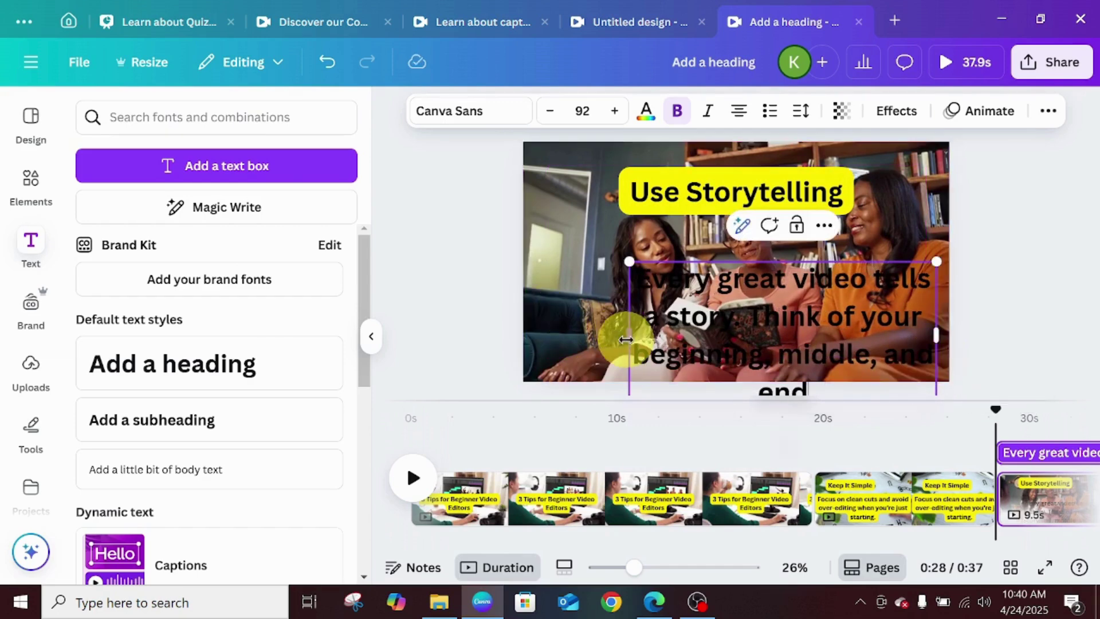
pyautogui.moveTo(625, 339); pyautogui.dragTo(575, 331)
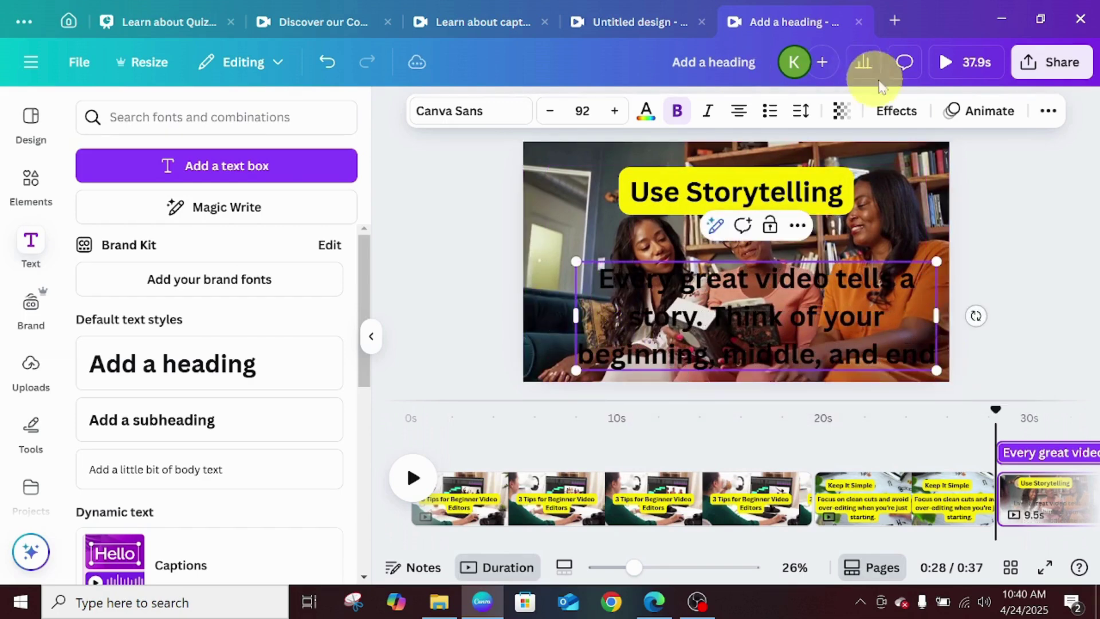
pyautogui.click(889, 112)
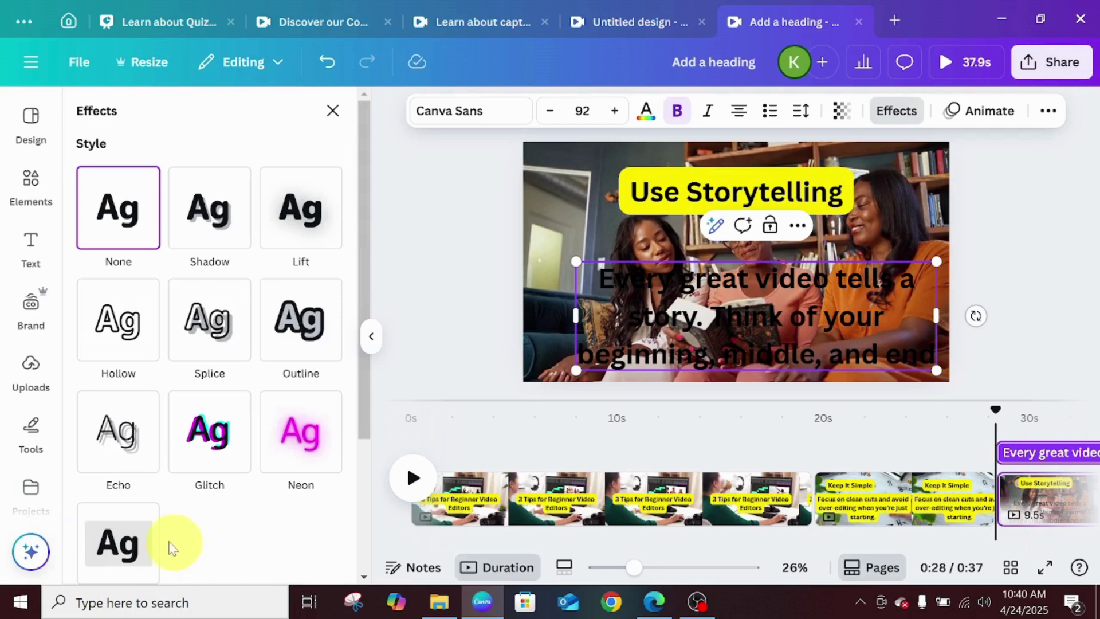
pyautogui.click(118, 541)
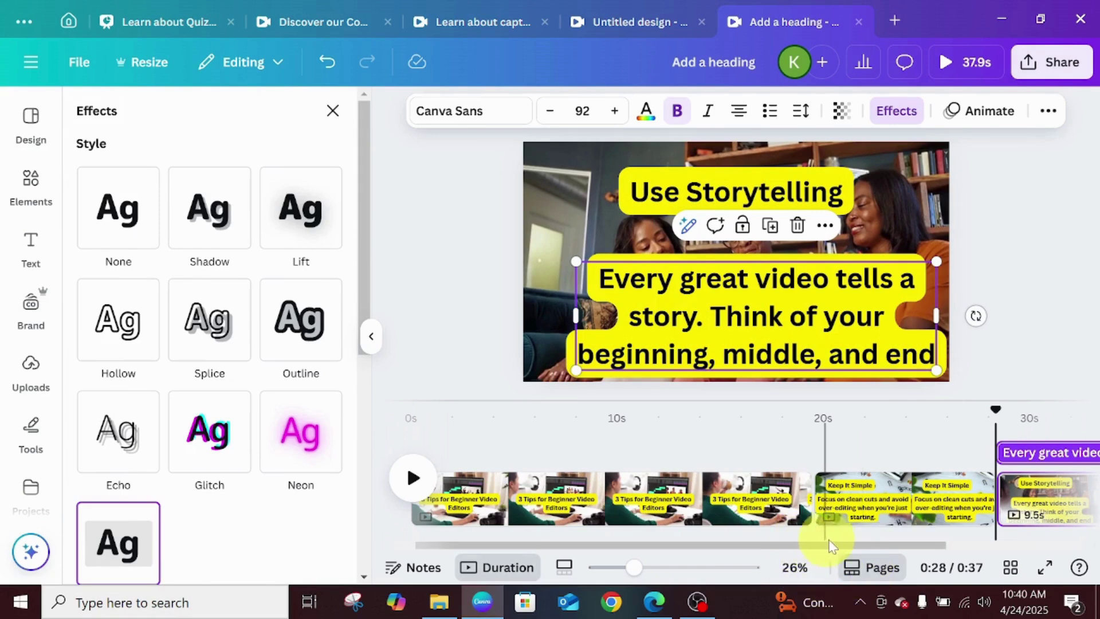
# Step: Add a new page after the "Use Storytelling" page and show all element videos matching "good audio"
pyautogui.moveTo(836, 547); pyautogui.dragTo(980, 548)
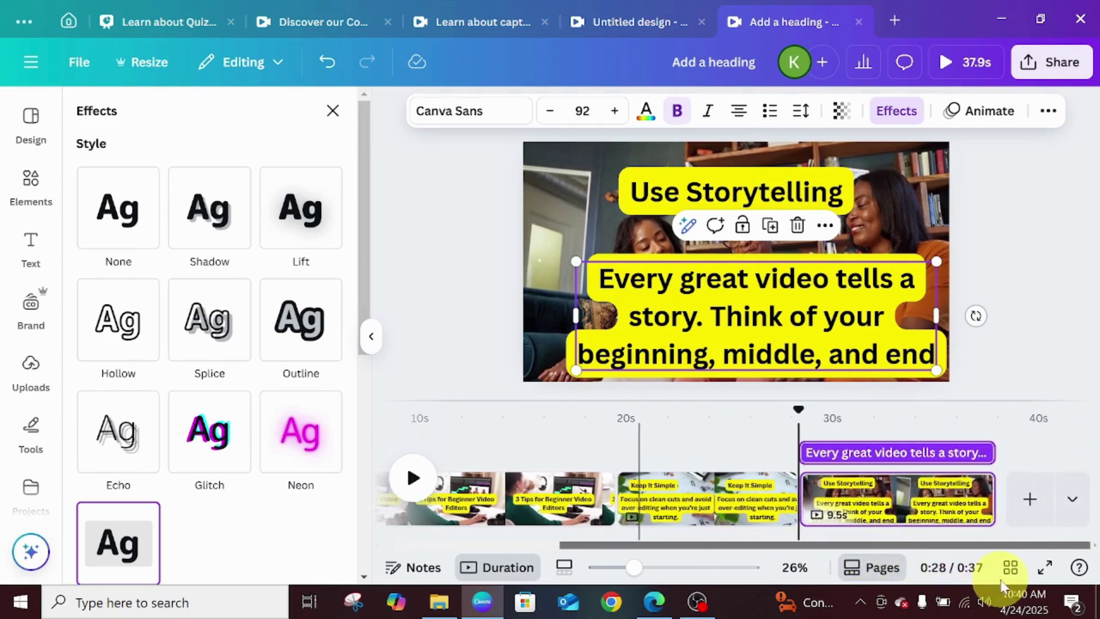
pyautogui.click(1029, 499)
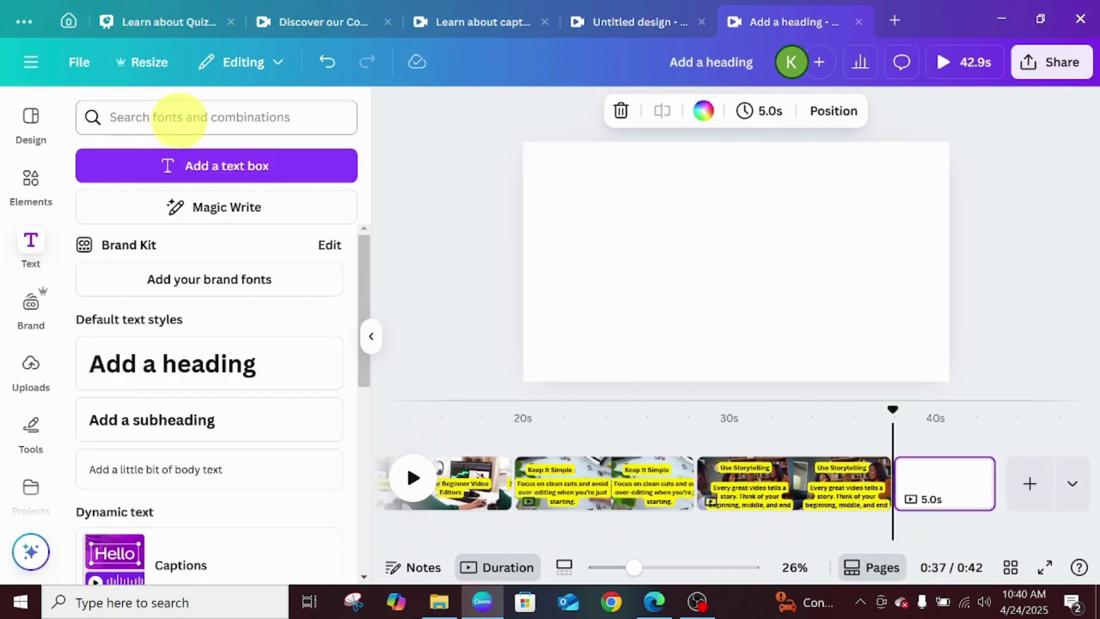
pyautogui.click(33, 183)
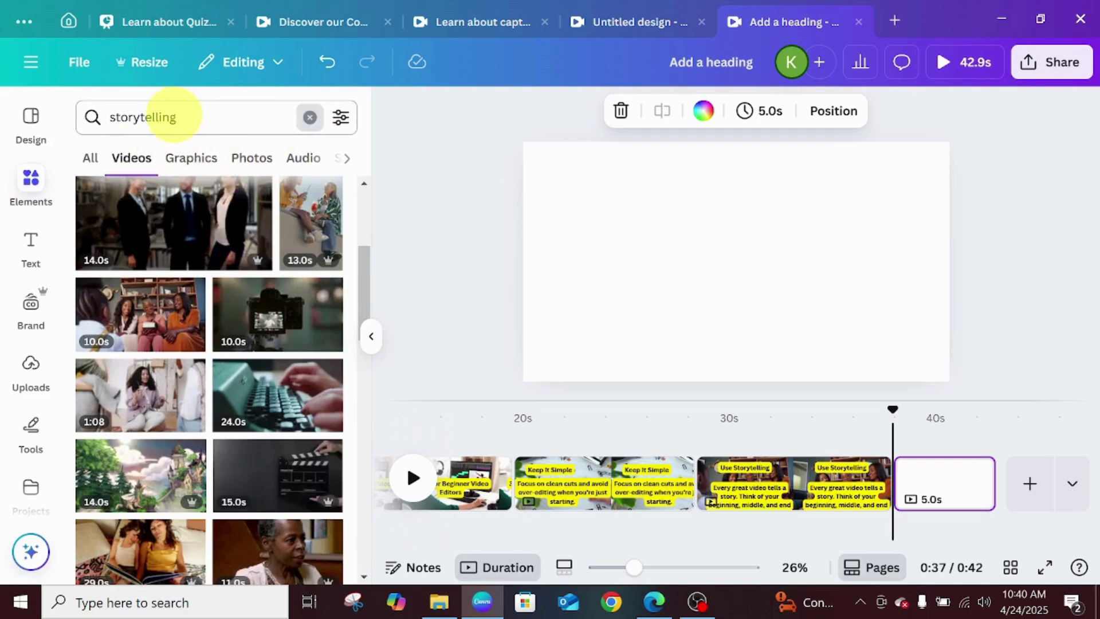
pyautogui.click(309, 118)
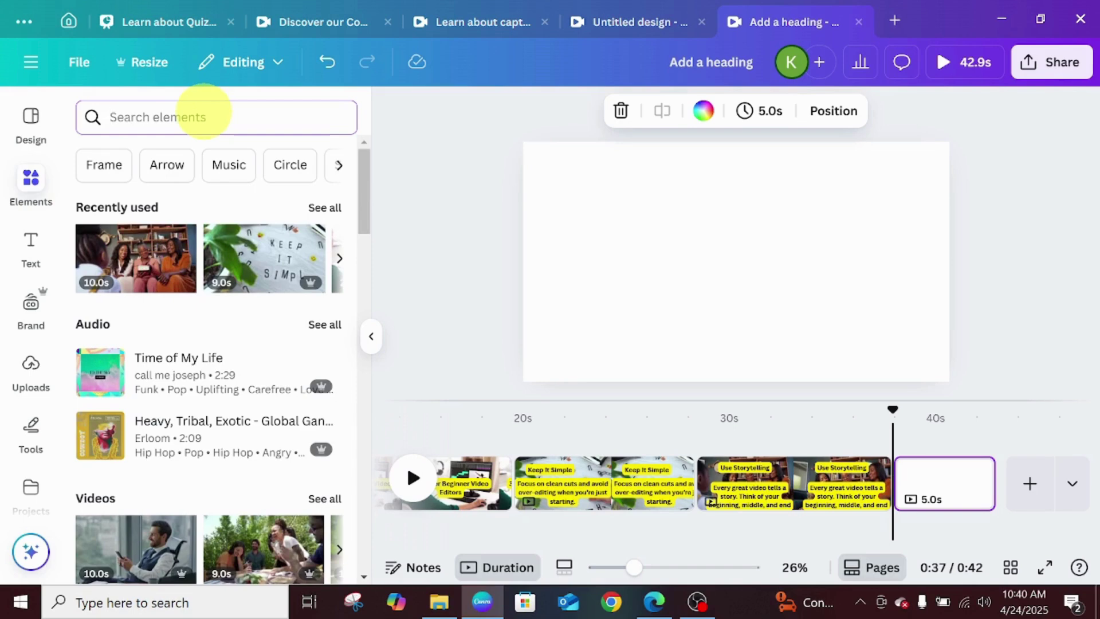
pyautogui.write('good aud')
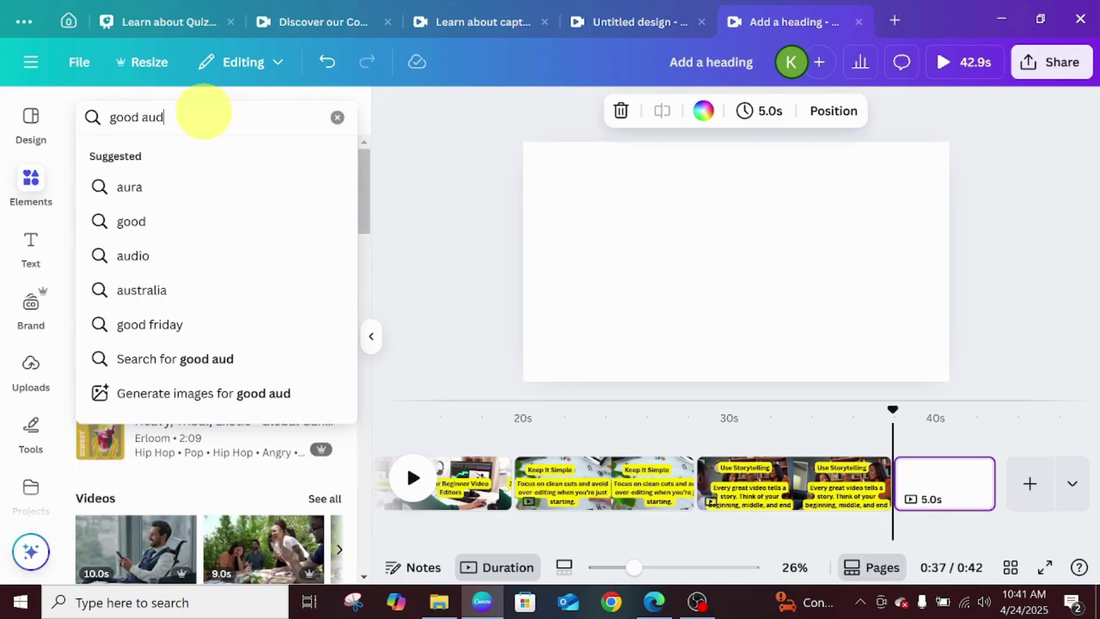
pyautogui.write('io')
pyautogui.press('Return')
pyautogui.moveTo(363, 238); pyautogui.dragTo(351, 432)
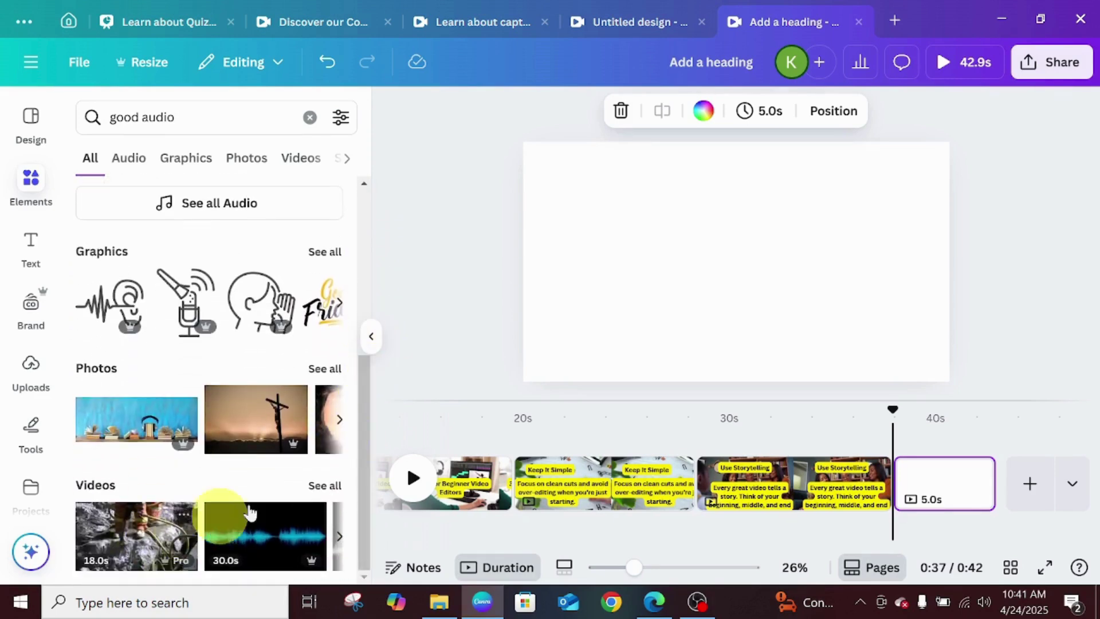
pyautogui.click(322, 493)
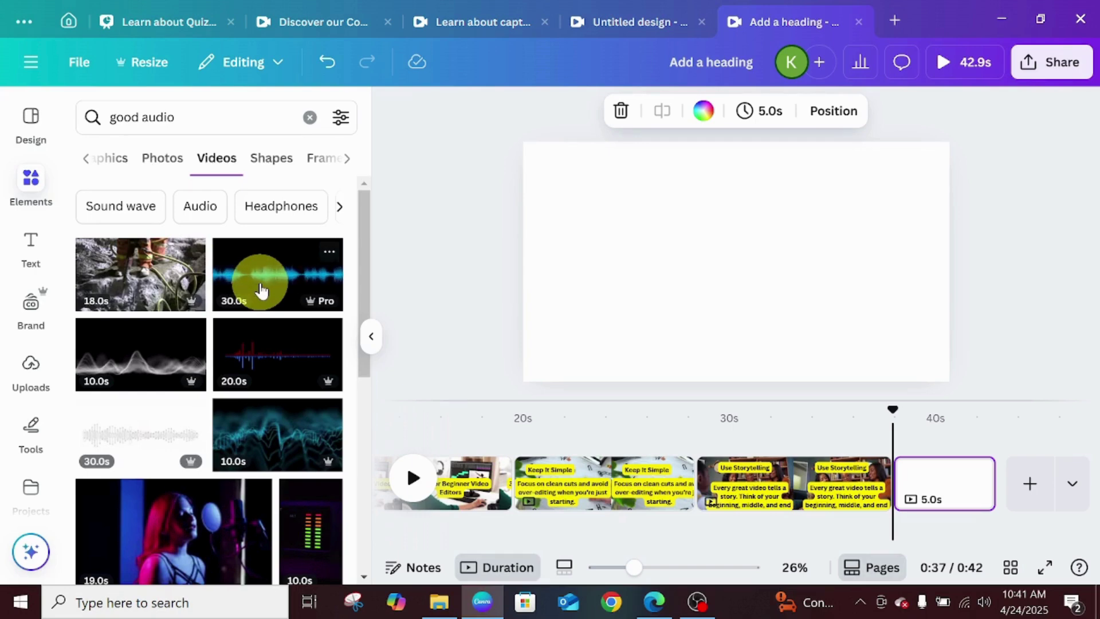
# Step: Place the 10-second white sound wave video on the new page instead of the 30-second blue waveform, and enlarge it to fill the page
pyautogui.click(261, 291)
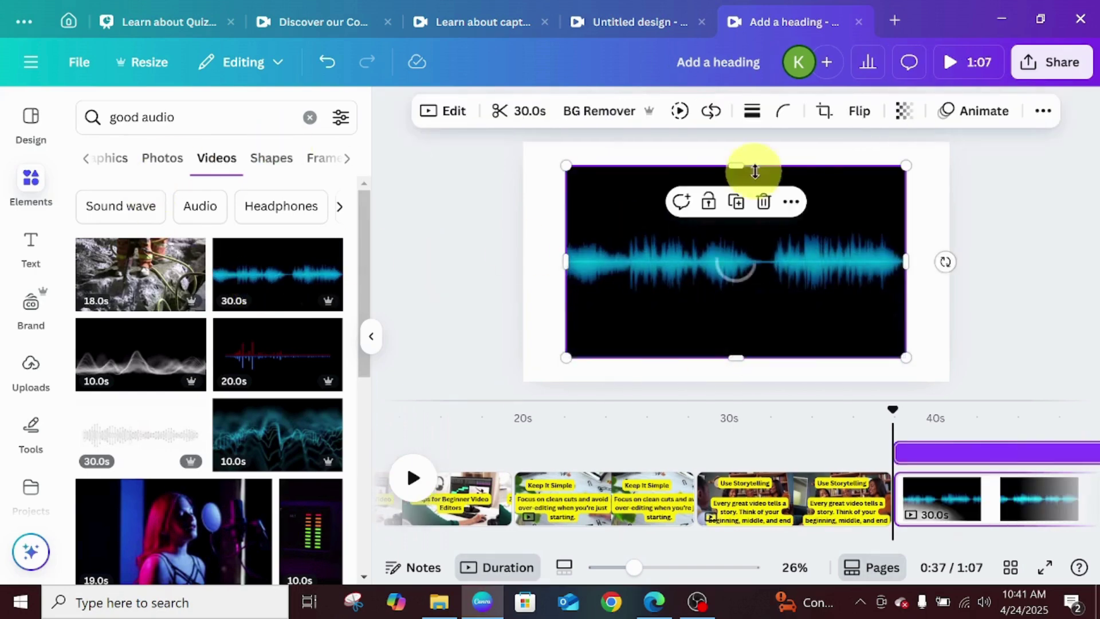
pyautogui.click(764, 202)
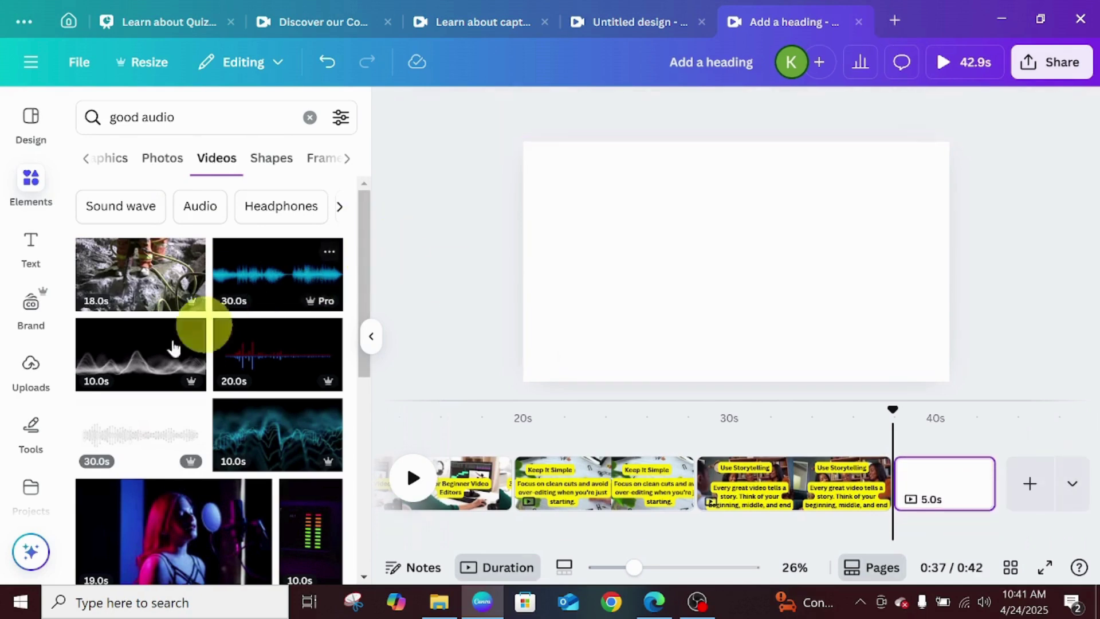
pyautogui.click(119, 363)
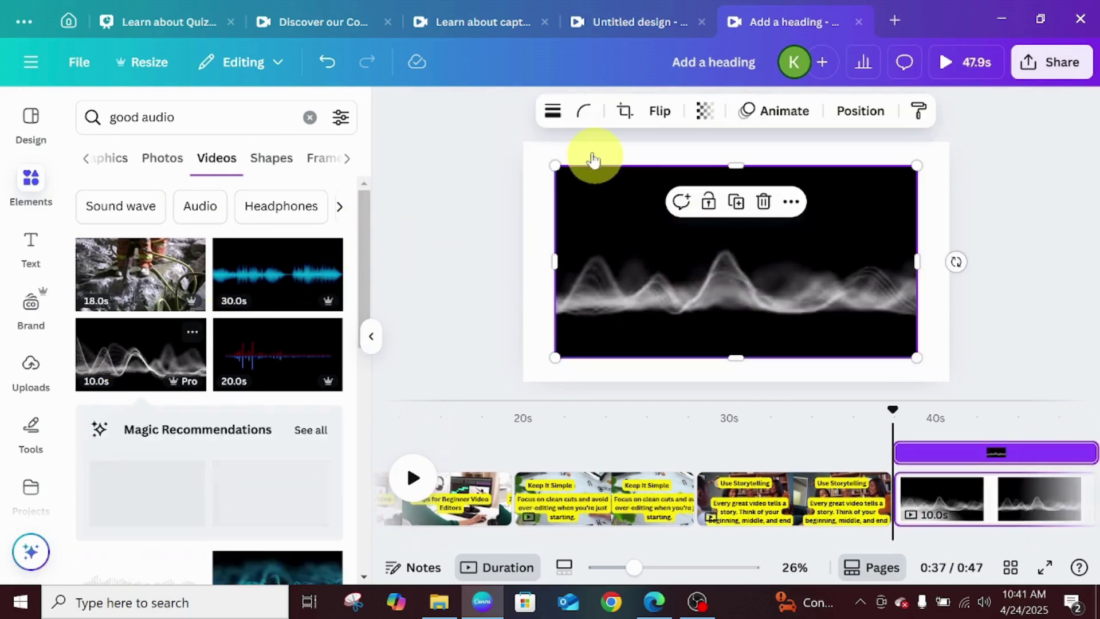
pyautogui.moveTo(551, 166); pyautogui.dragTo(510, 153)
pyautogui.moveTo(908, 351)
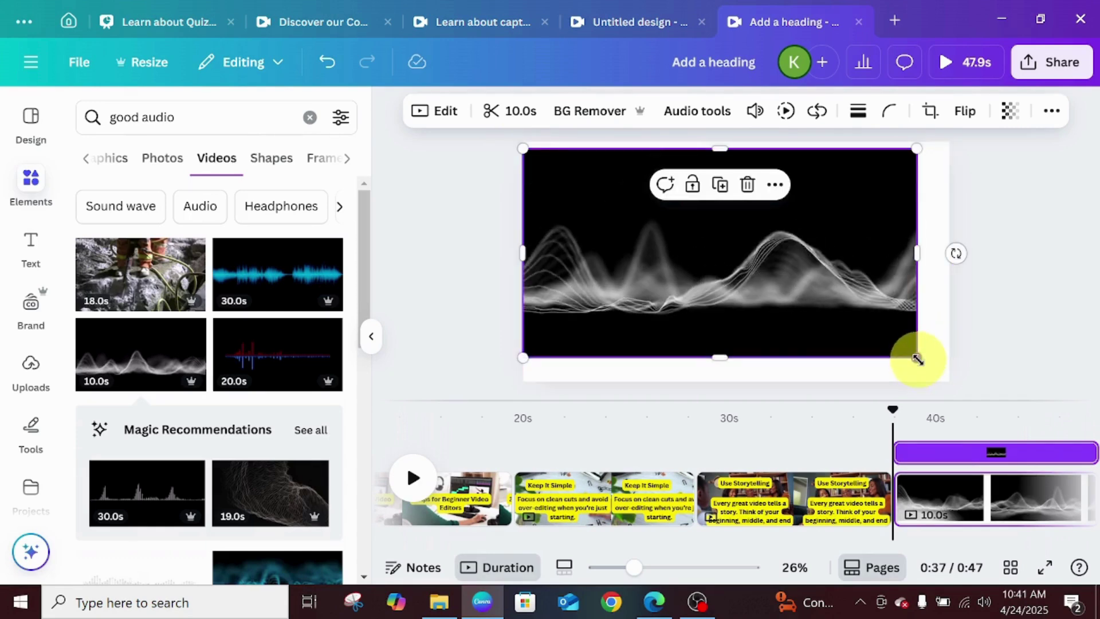
pyautogui.moveTo(920, 362); pyautogui.dragTo(961, 381)
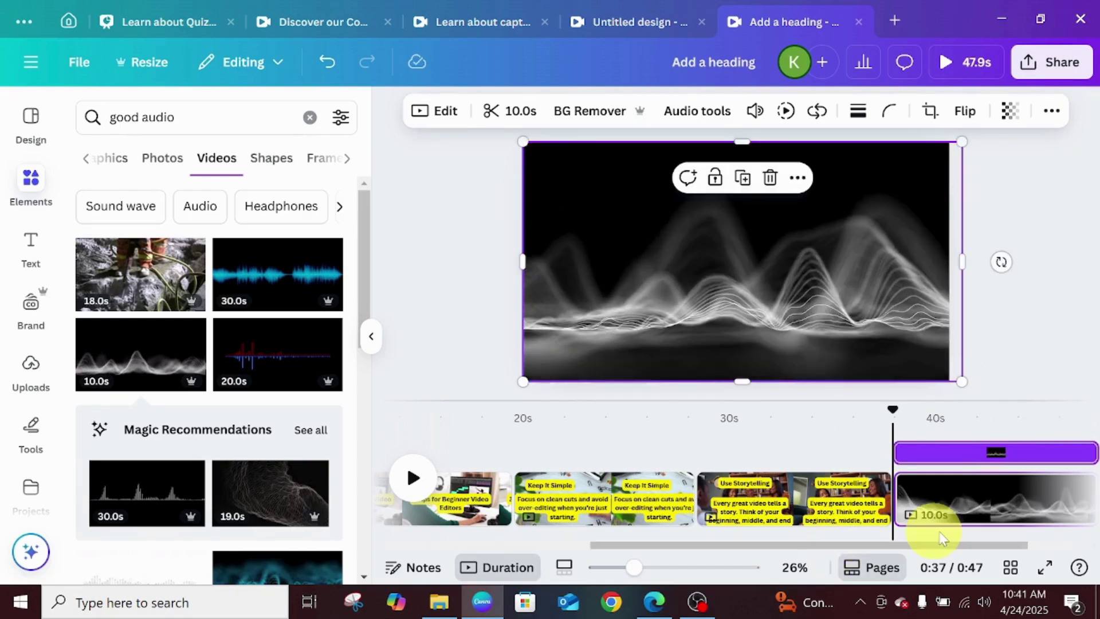
# Step: Add a heading reading "Focus on Good Audio" in the upper part of the sound wave page
pyautogui.click(32, 244)
pyautogui.click(157, 364)
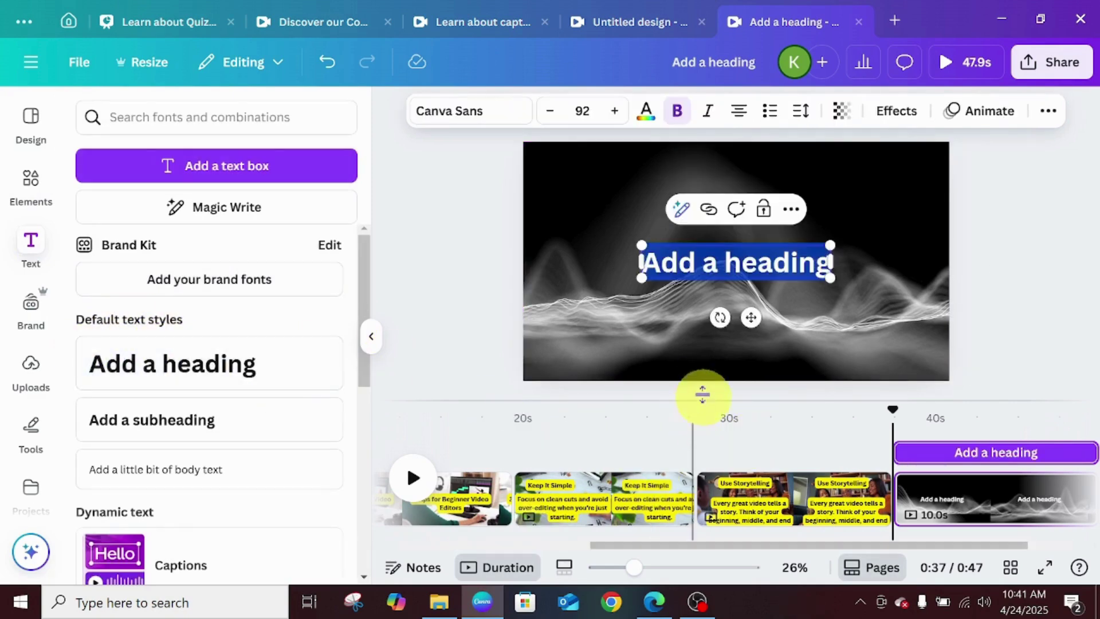
pyautogui.moveTo(750, 312); pyautogui.dragTo(730, 262)
pyautogui.write('Focus on Good Audio')
# Step: Add a second heading below "Focus on Good Audio" reading "Viewers will forgive a blurry video, but never bad sound quality" and widen it to three lines
pyautogui.click(118, 363)
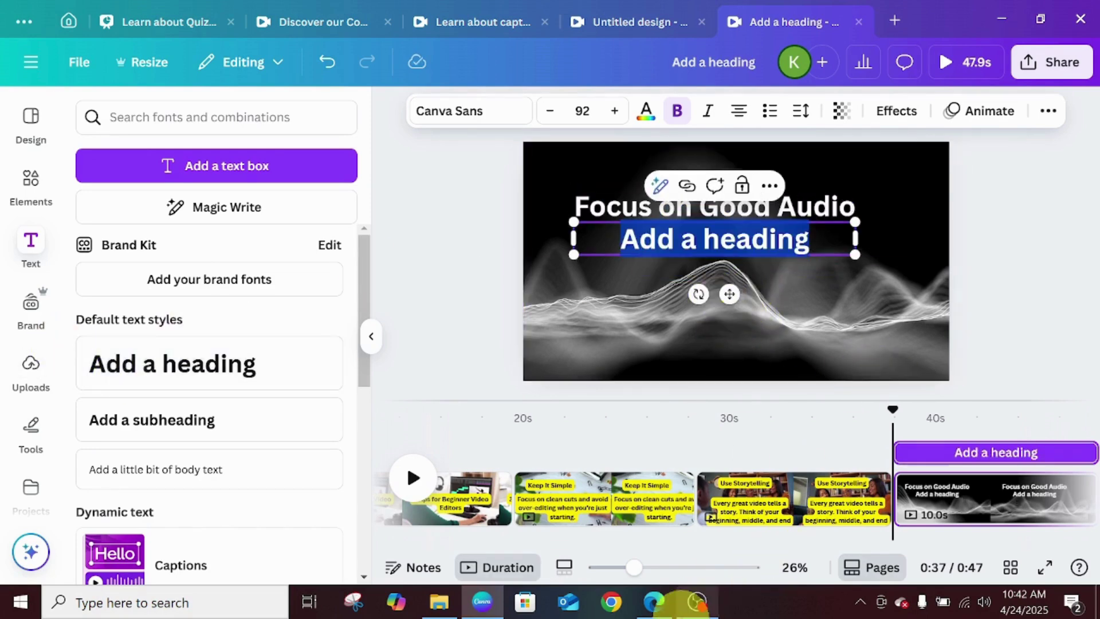
pyautogui.moveTo(679, 238); pyautogui.dragTo(680, 269)
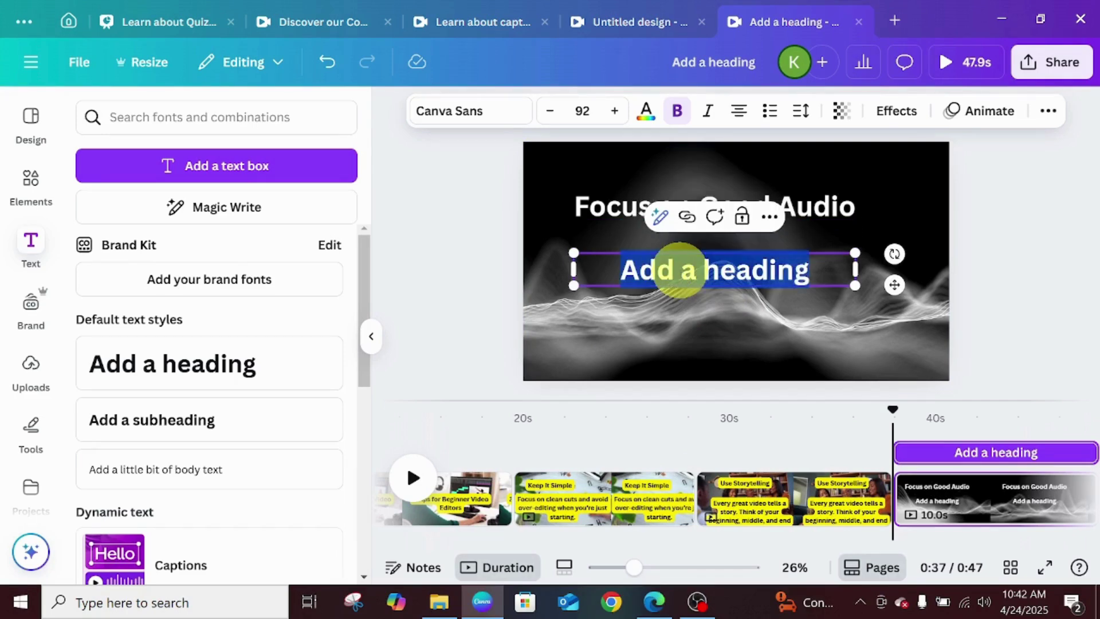
pyautogui.write('Viewers will forgive a blurry video, but never bad sound quality')
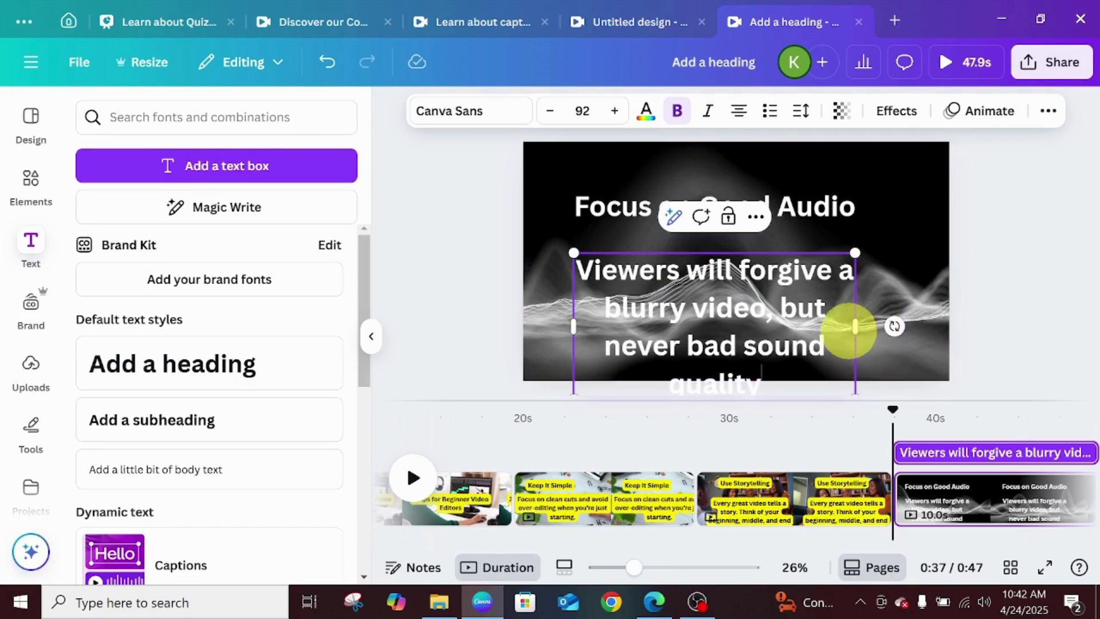
pyautogui.moveTo(859, 331); pyautogui.dragTo(944, 331)
# Step: Apply the Background text effect in yellow to the "Focus on Good Audio" heading
pyautogui.click(635, 216)
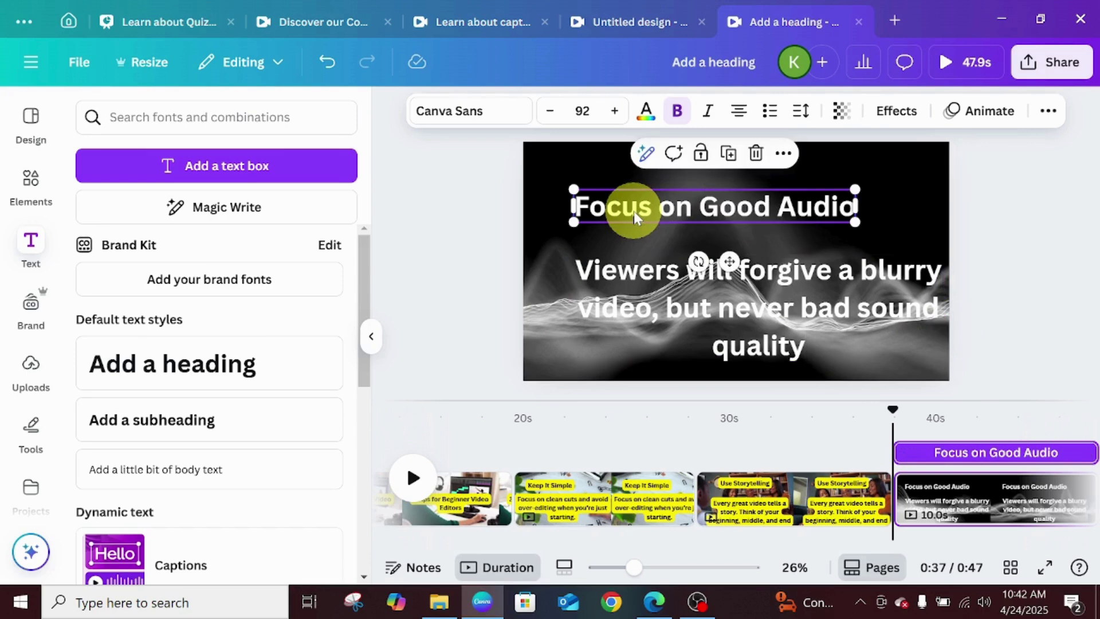
pyautogui.click(897, 111)
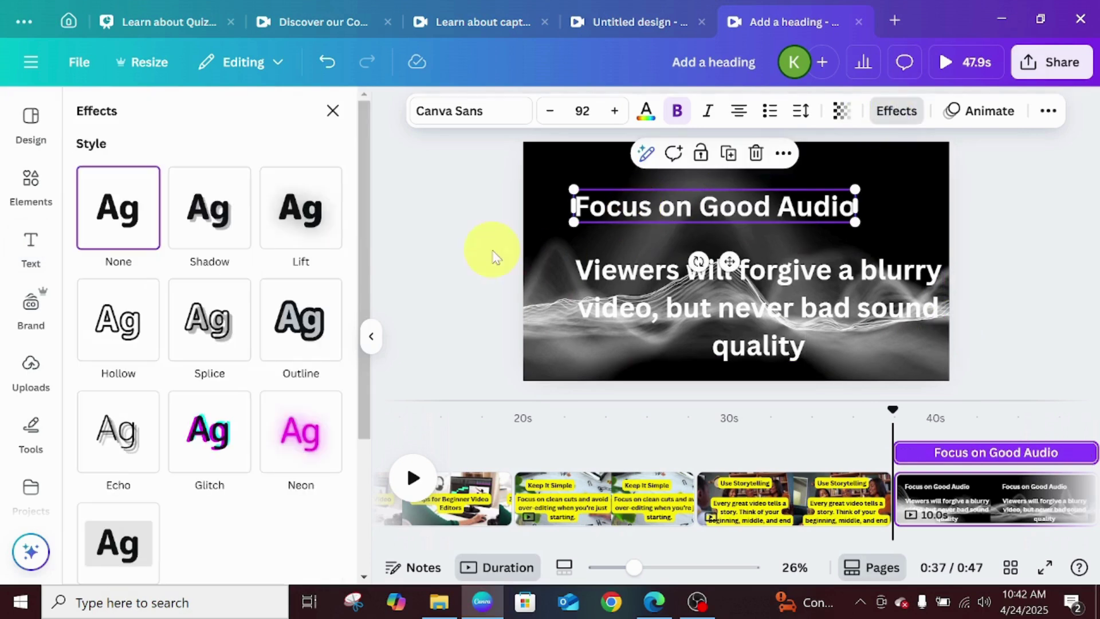
pyautogui.click(117, 550)
pyautogui.moveTo(361, 268); pyautogui.dragTo(393, 430)
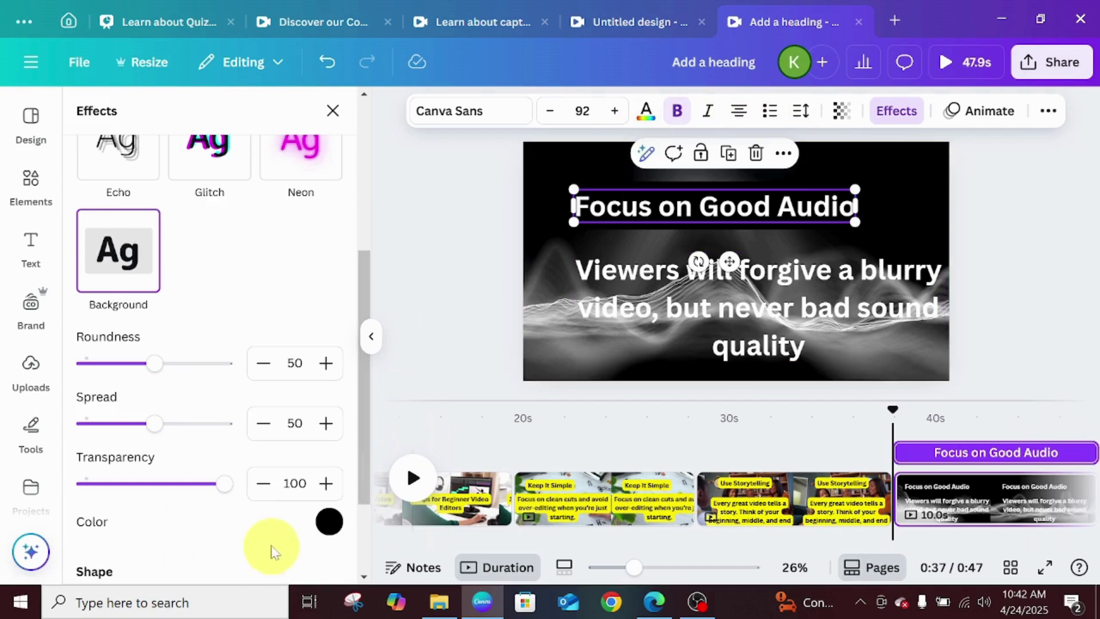
pyautogui.click(330, 521)
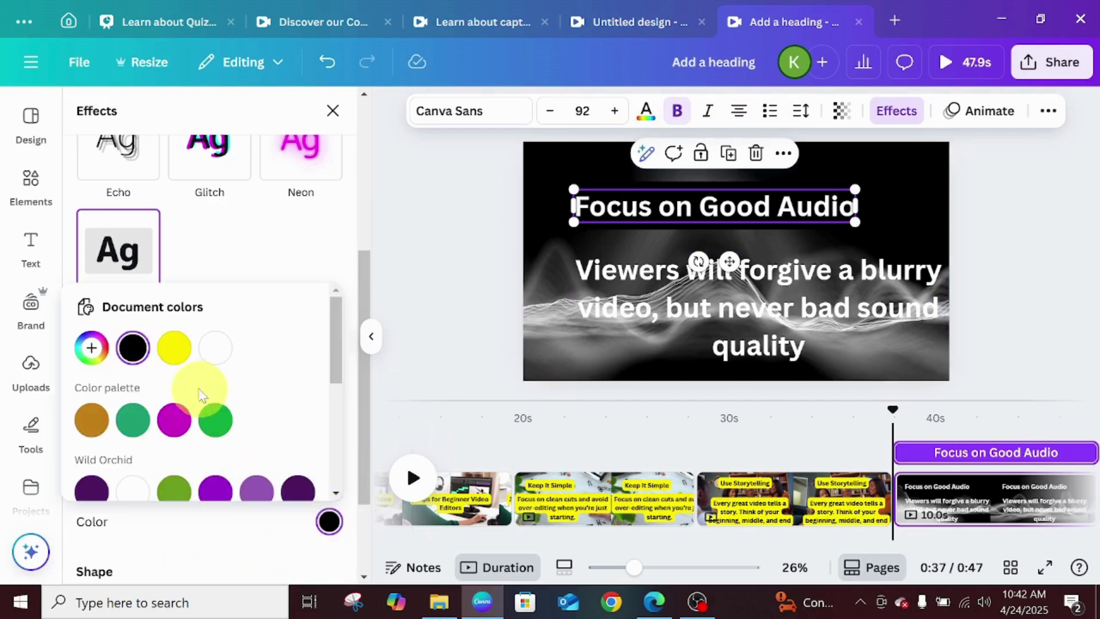
pyautogui.click(169, 349)
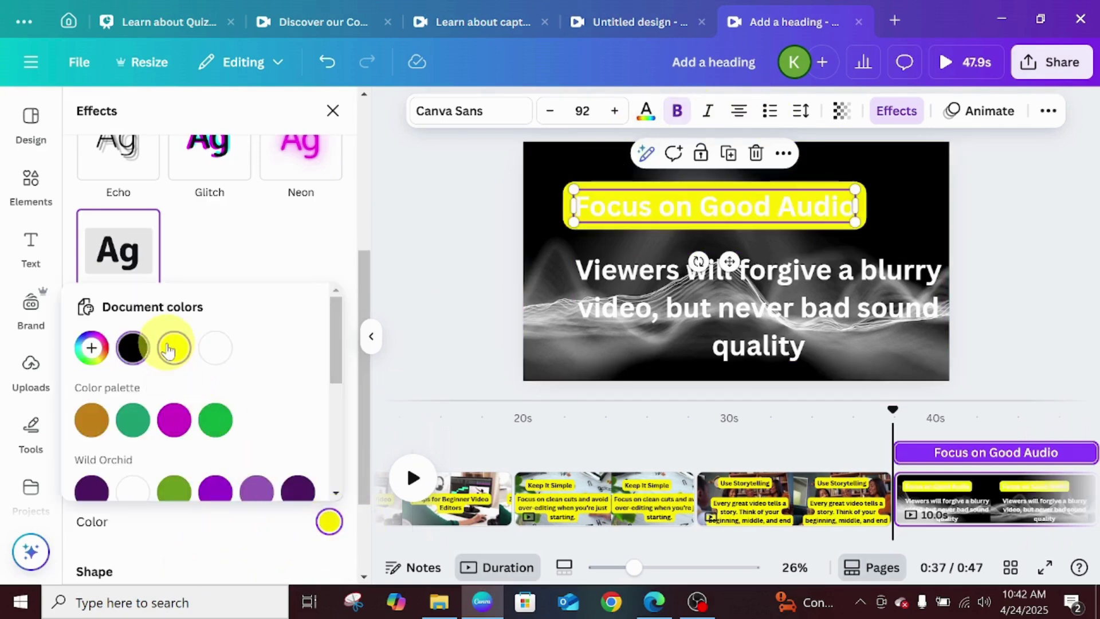
# Step: Apply the Background text effect in yellow to the "Viewers will forgive a blurry video" text
pyautogui.click(580, 283)
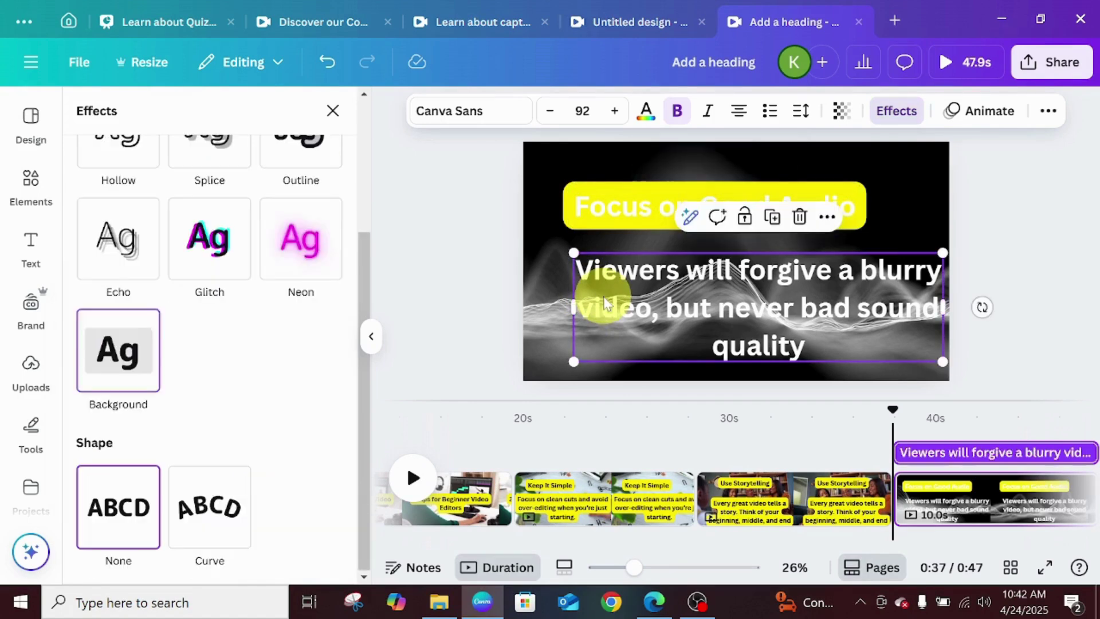
pyautogui.click(112, 326)
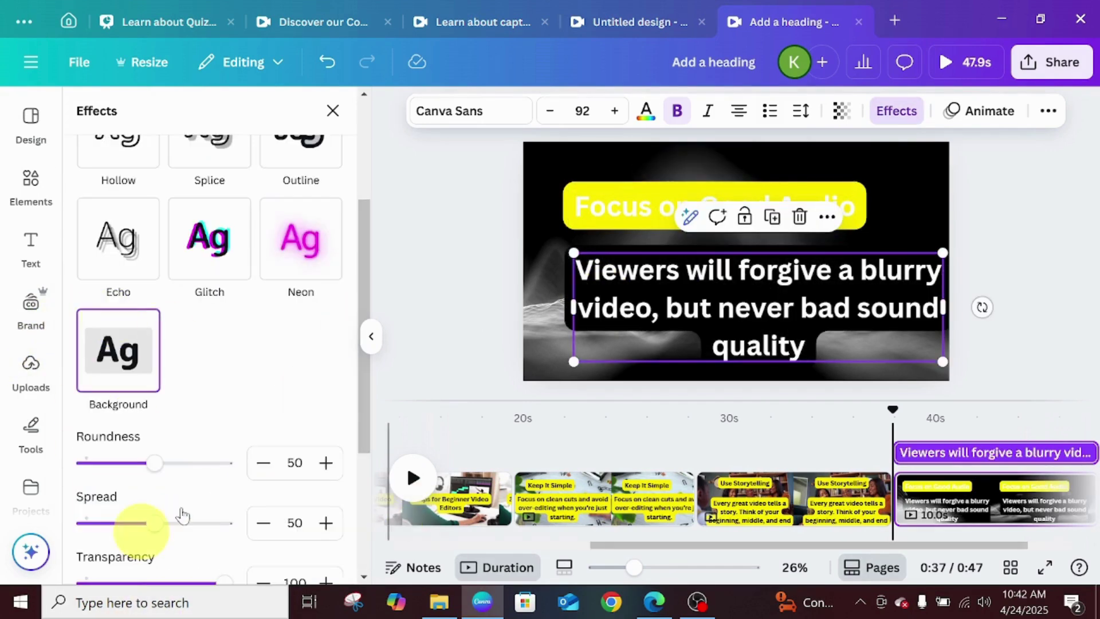
pyautogui.moveTo(371, 414); pyautogui.dragTo(364, 544)
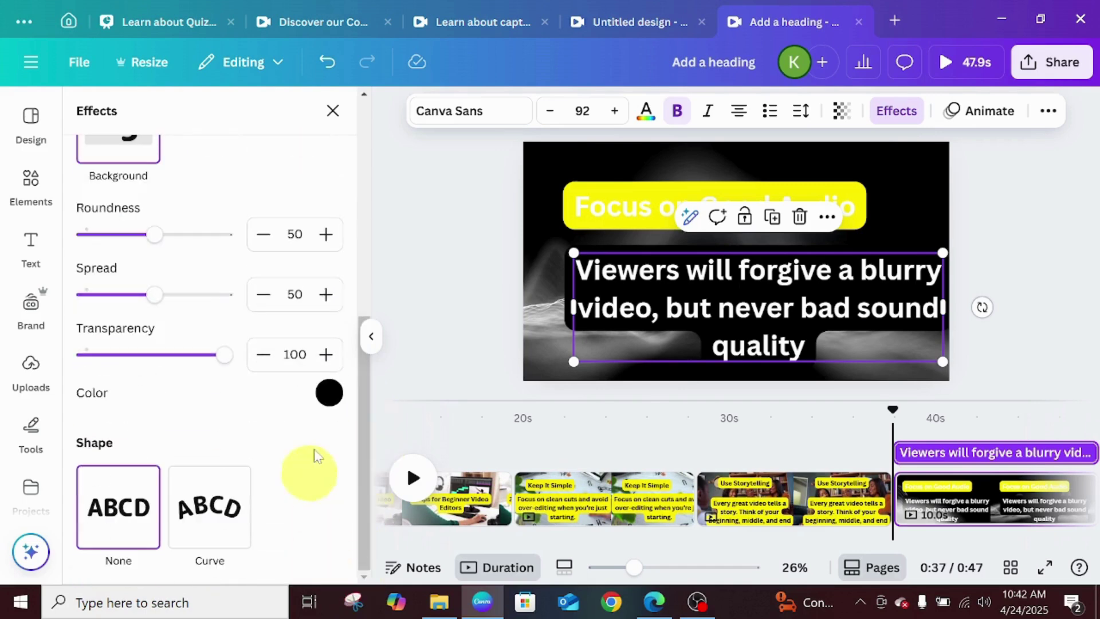
pyautogui.click(330, 394)
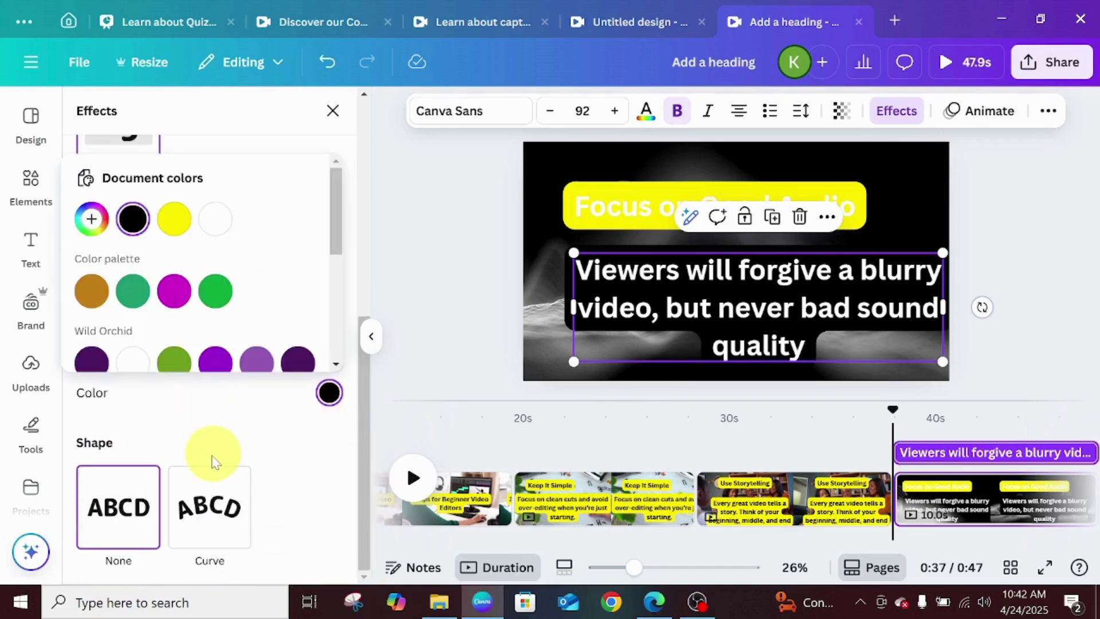
pyautogui.click(163, 228)
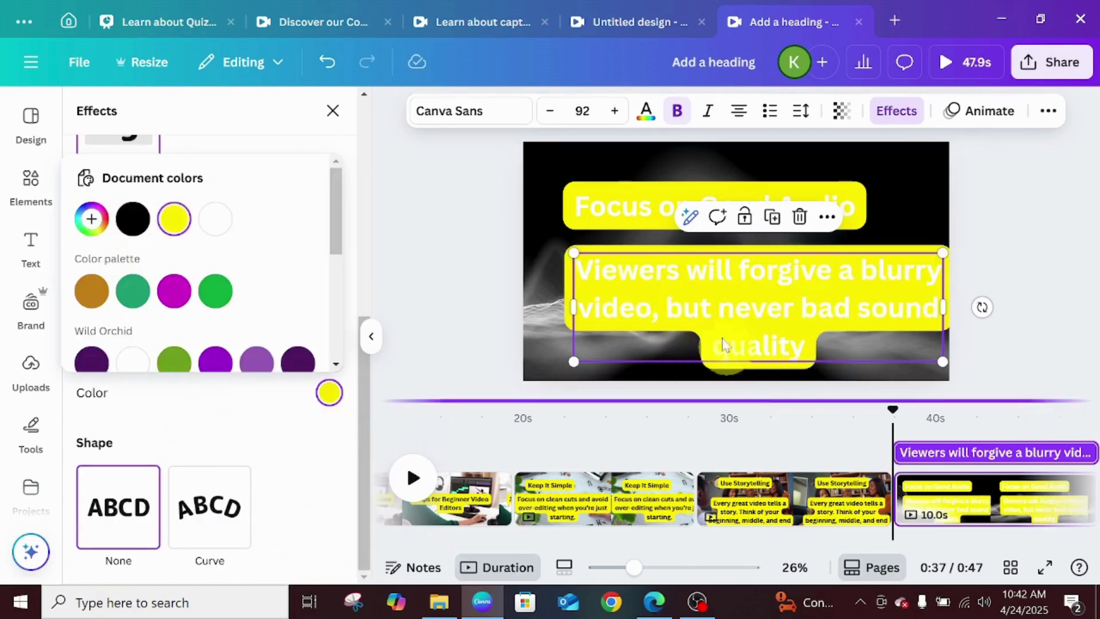
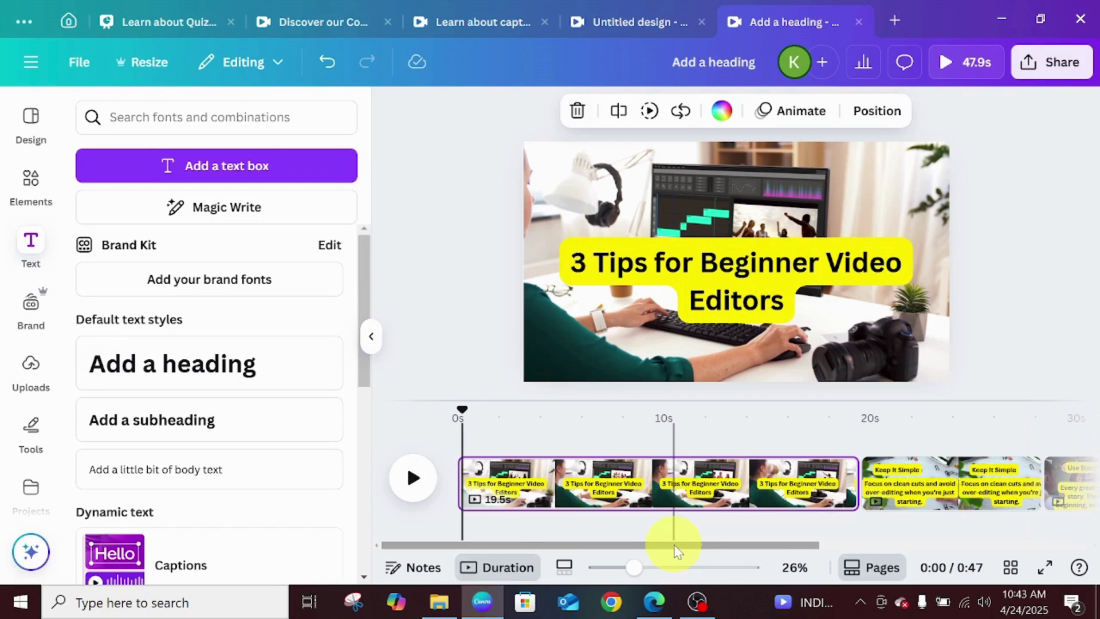
# Step: Add a new page at the end of the video and show all element videos matching "like share subscribe"
pyautogui.moveTo(676, 547); pyautogui.dragTo(1097, 541)
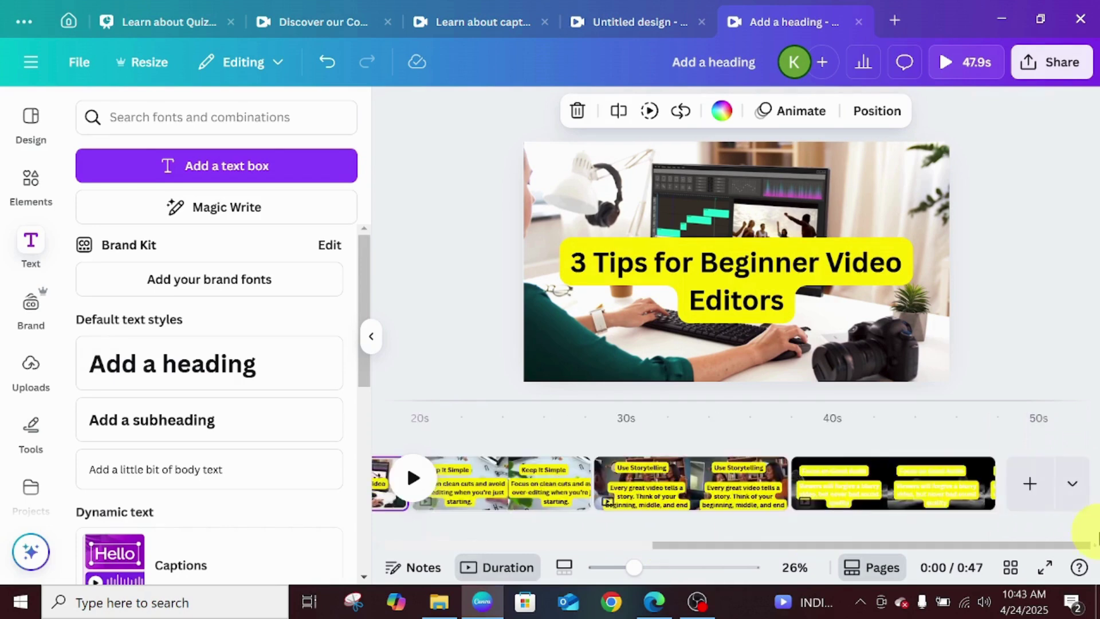
pyautogui.click(1028, 483)
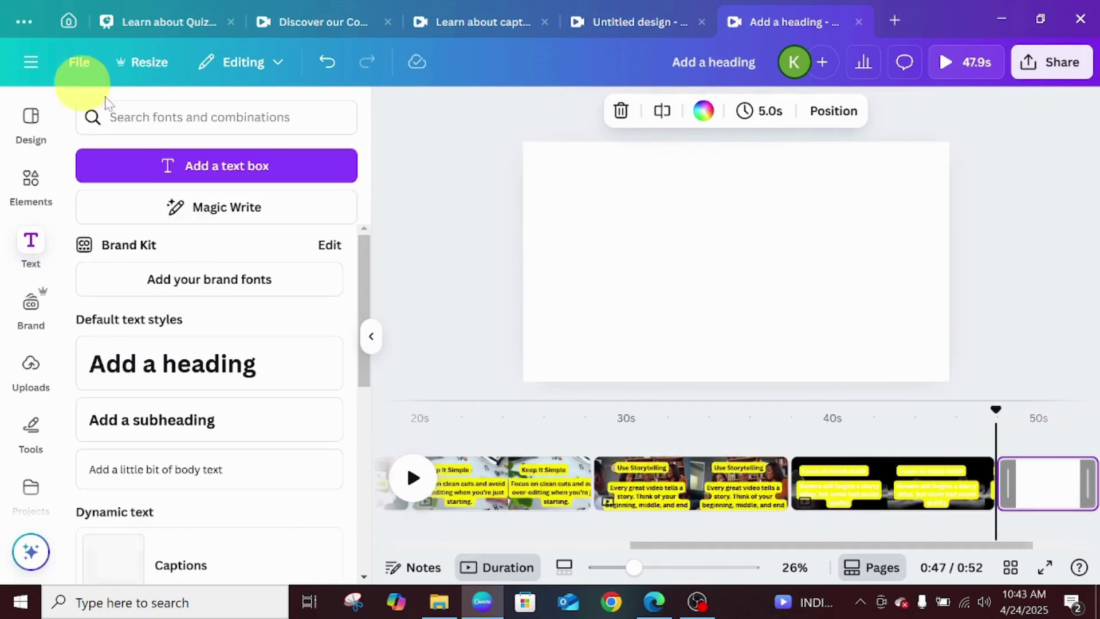
pyautogui.click(30, 181)
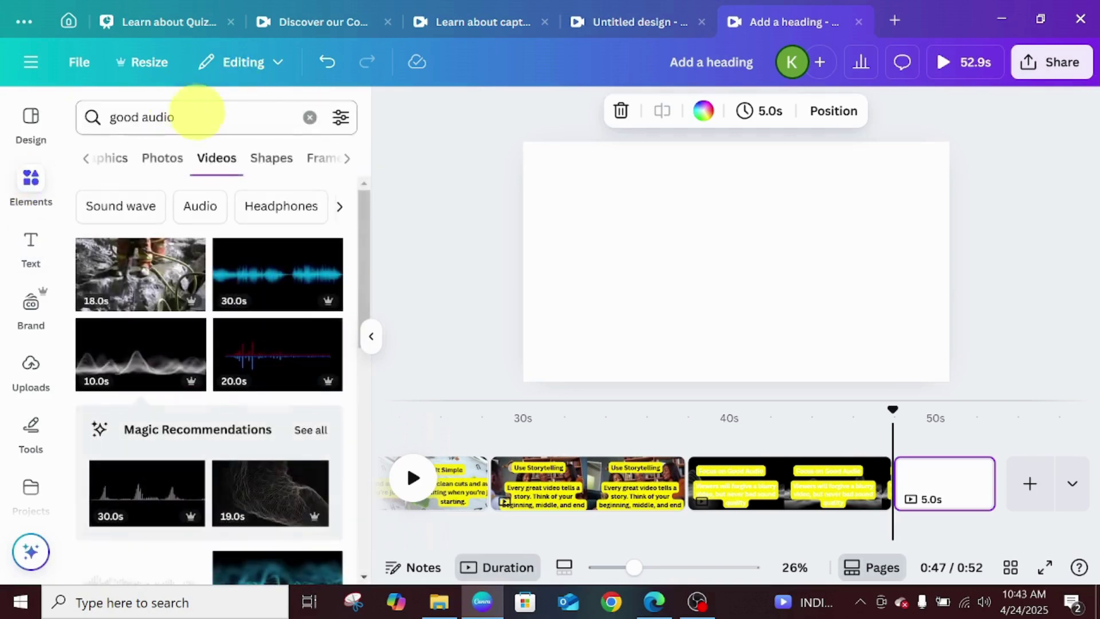
pyautogui.click(309, 118)
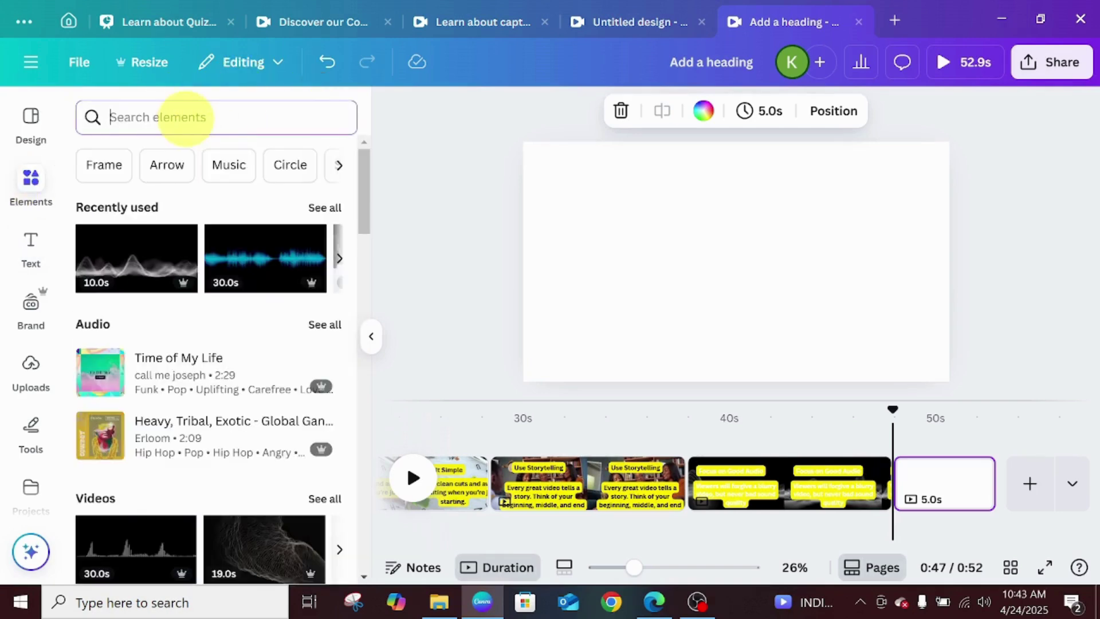
pyautogui.write('lik')
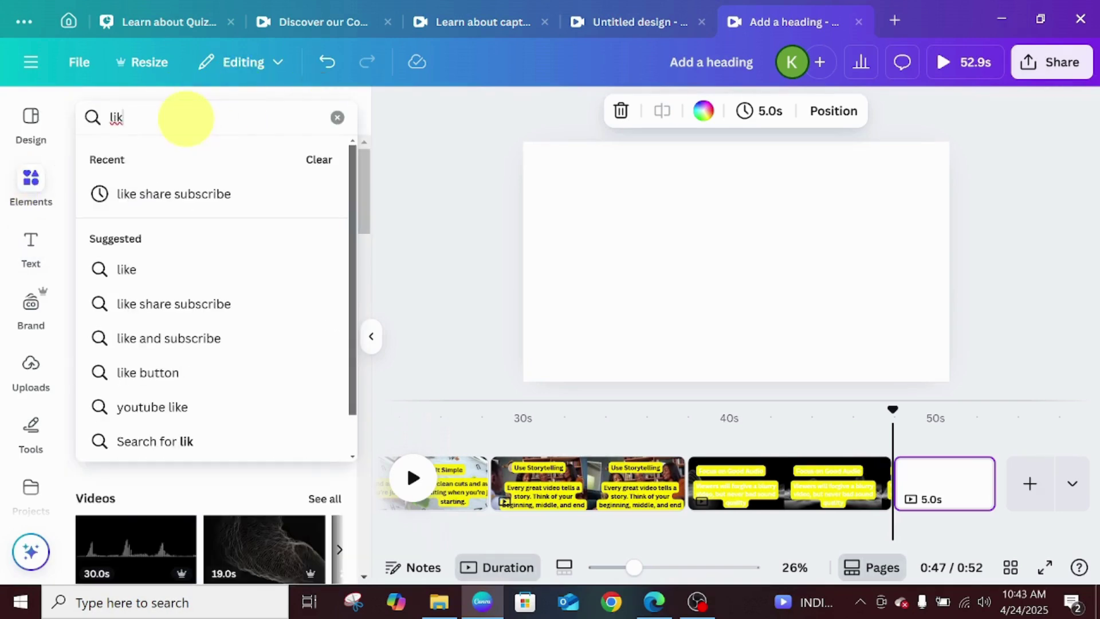
pyautogui.click(167, 198)
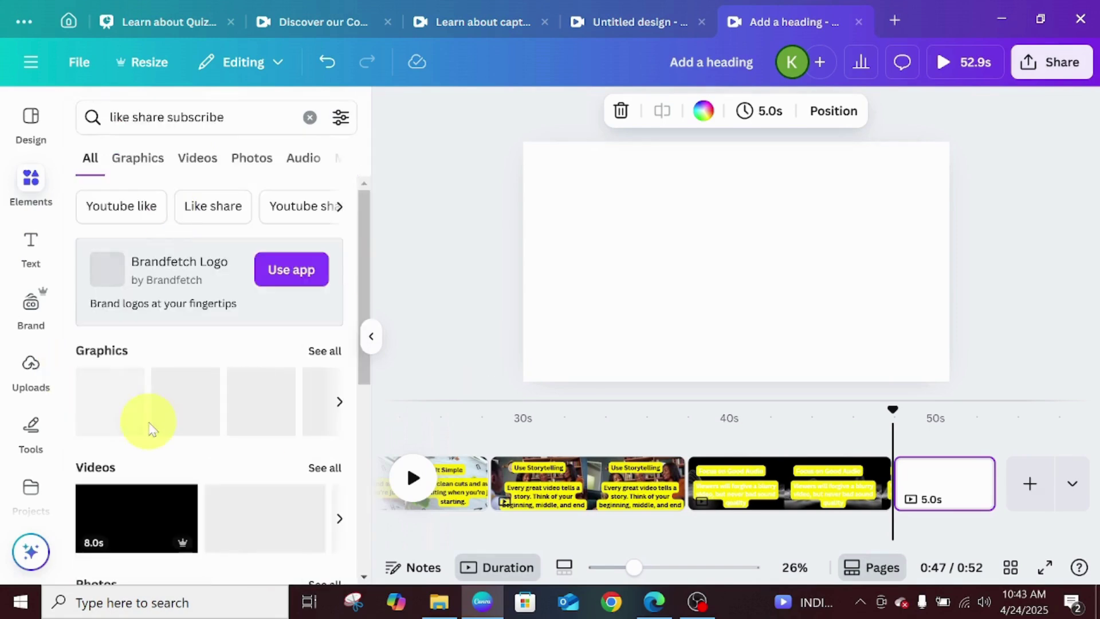
pyautogui.click(319, 466)
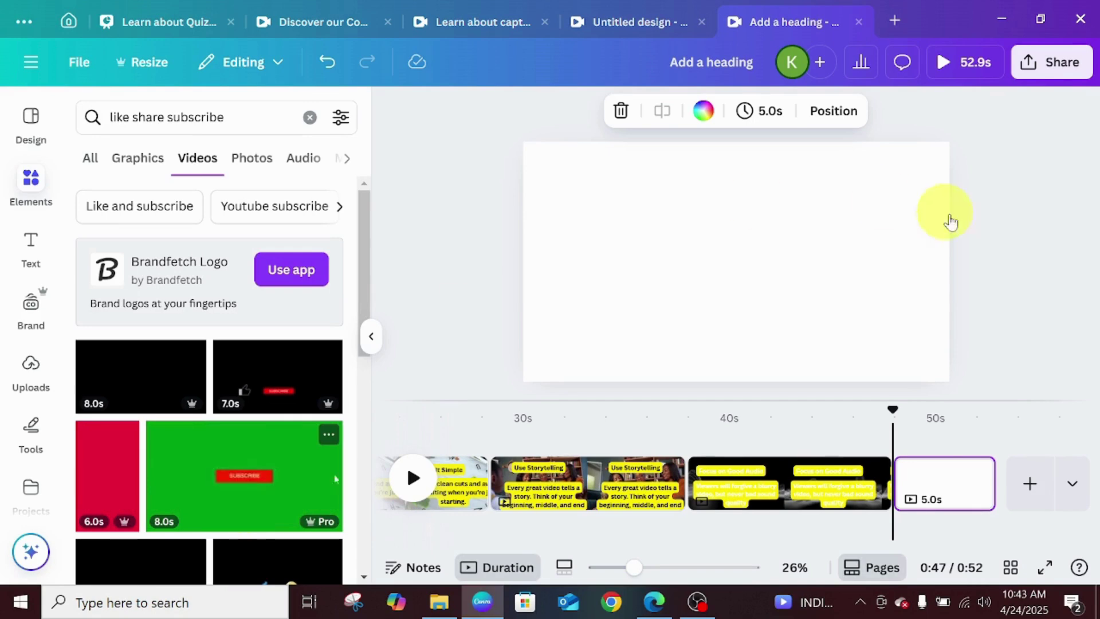
# Step: Place the green 8-second subscribe video with thumbs-up and bell on the new page and enlarge it to fill the page
pyautogui.moveTo(564, 167); pyautogui.dragTo(512, 147)
pyautogui.moveTo(907, 357); pyautogui.dragTo(957, 387)
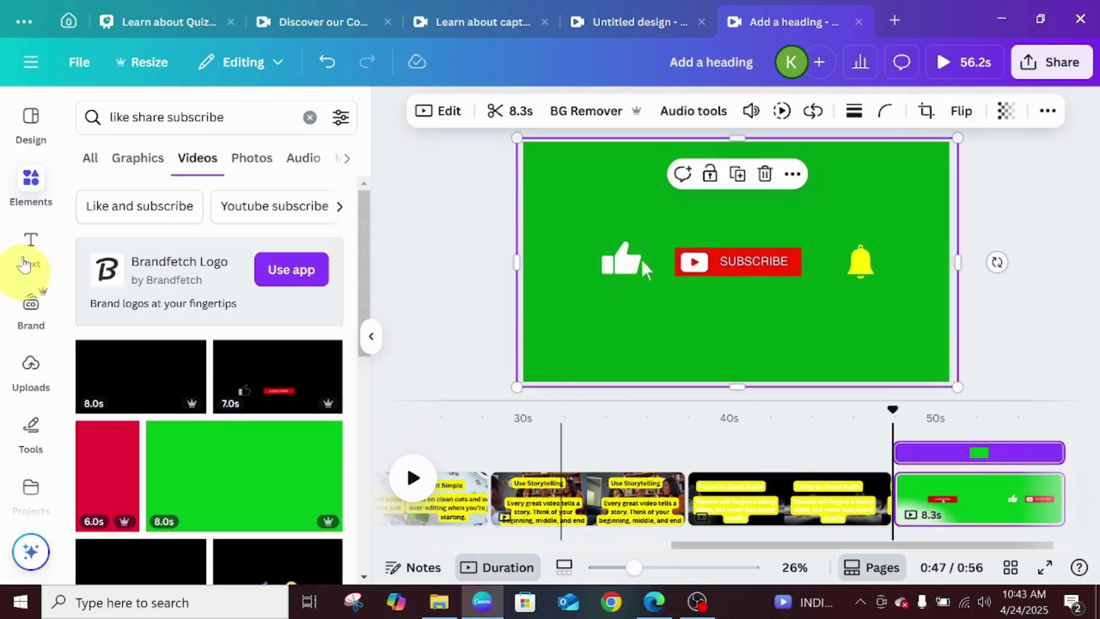
# Step: Add a heading reading "Like & Subscribe for More!" near the upper edge of the green subscribe page
pyautogui.click(27, 256)
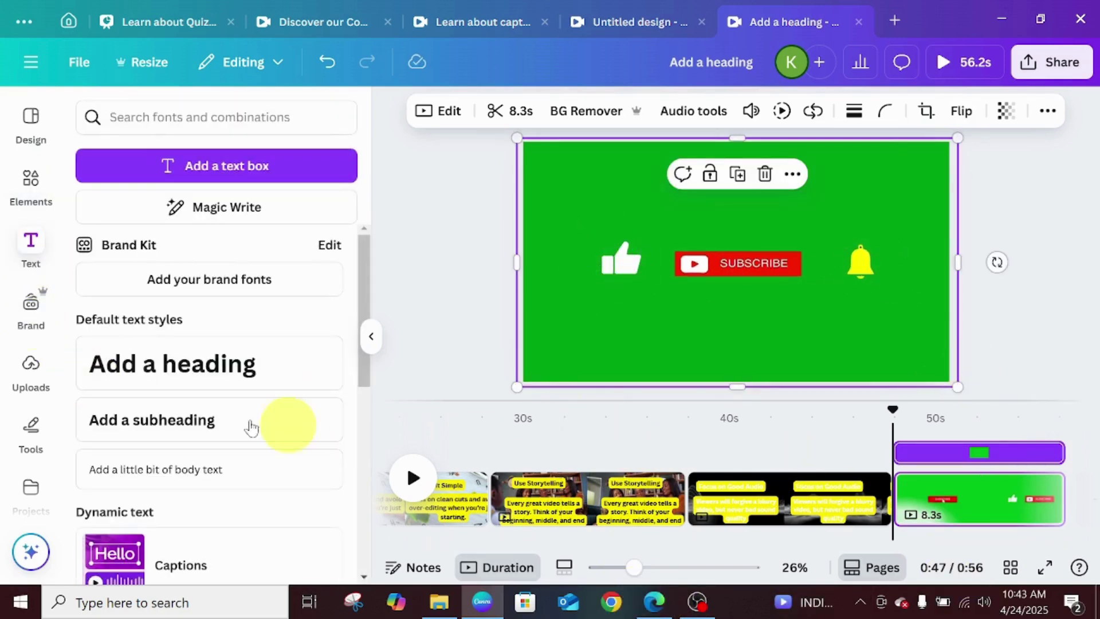
pyautogui.click(158, 364)
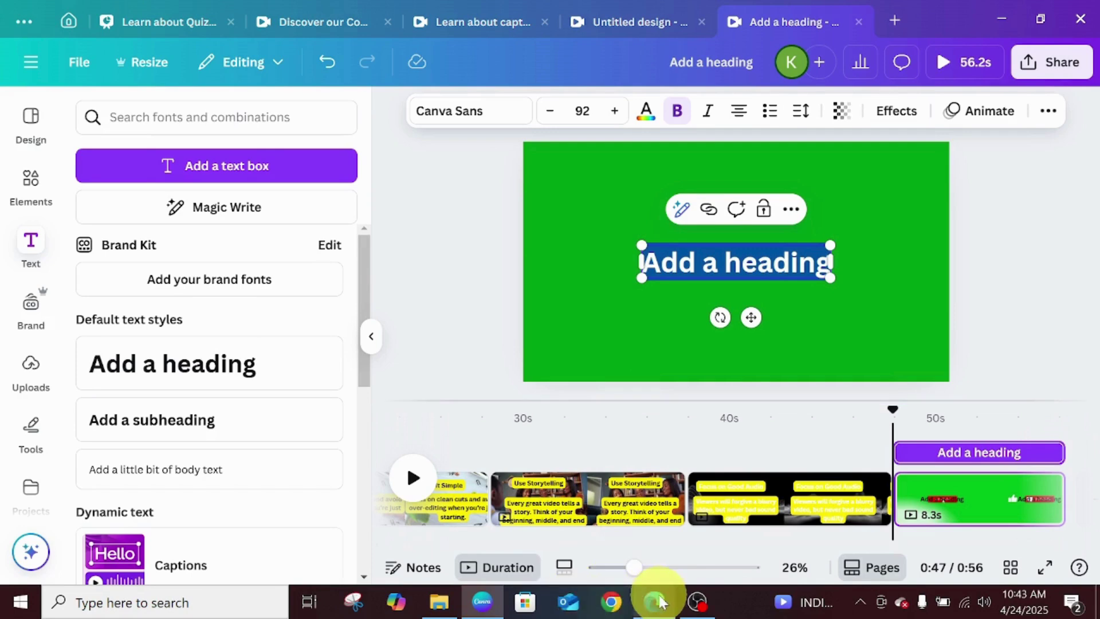
pyautogui.moveTo(751, 317); pyautogui.dragTo(736, 244)
pyautogui.doubleClick(709, 183)
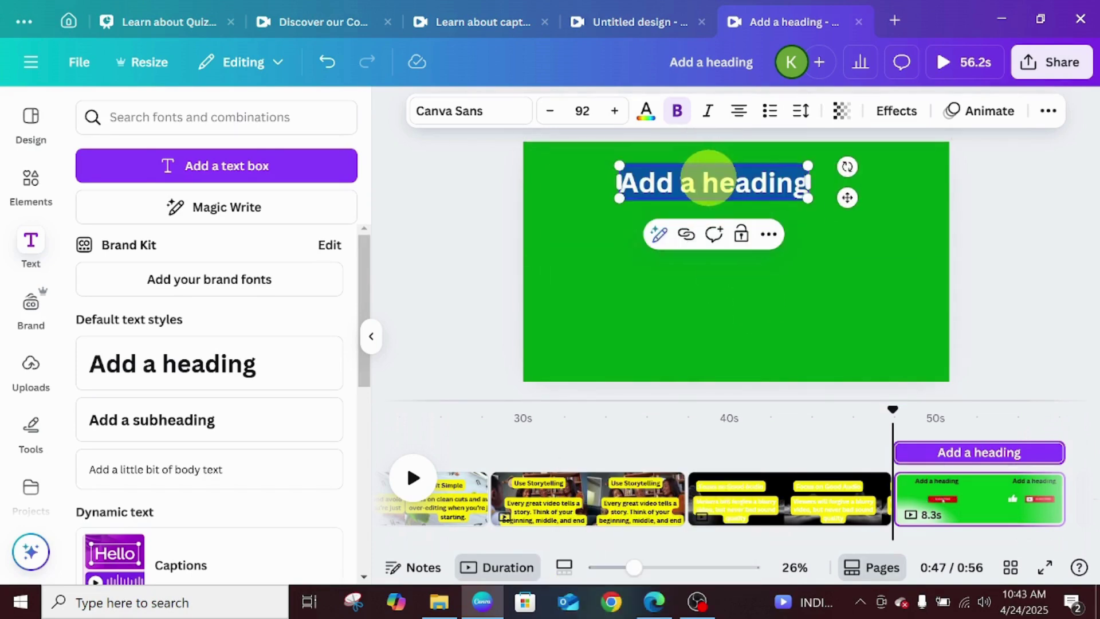
pyautogui.write('Like & Subscribe for More!')
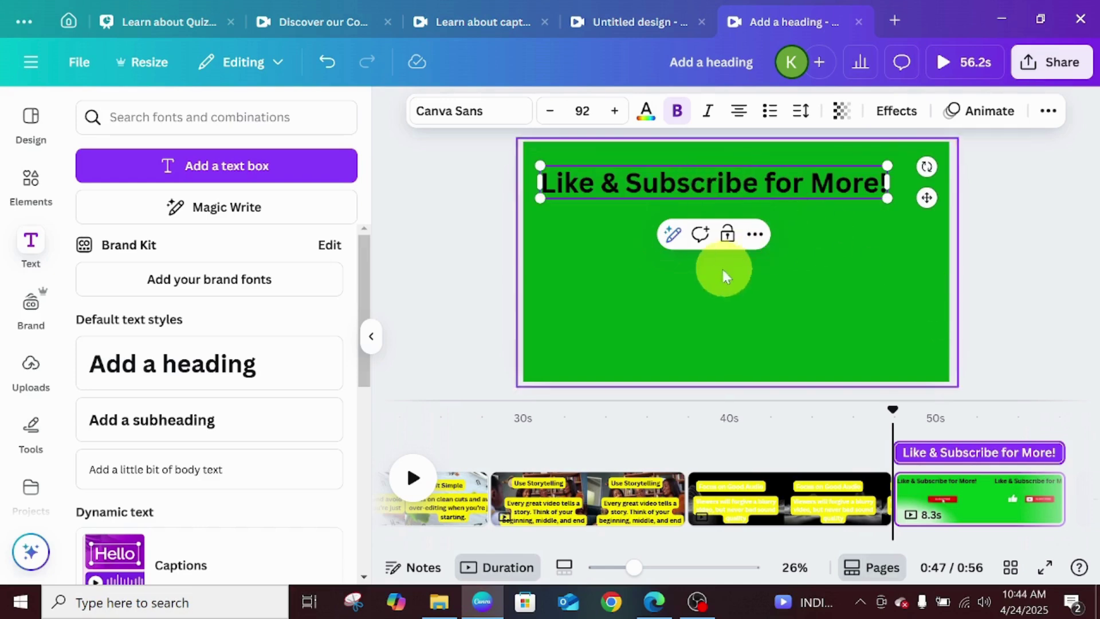
# Step: Add a second heading reading "Subscribe to Distilling Insights for more simple and smart content creation tips" and widen it to fit three lines
pyautogui.click(195, 362)
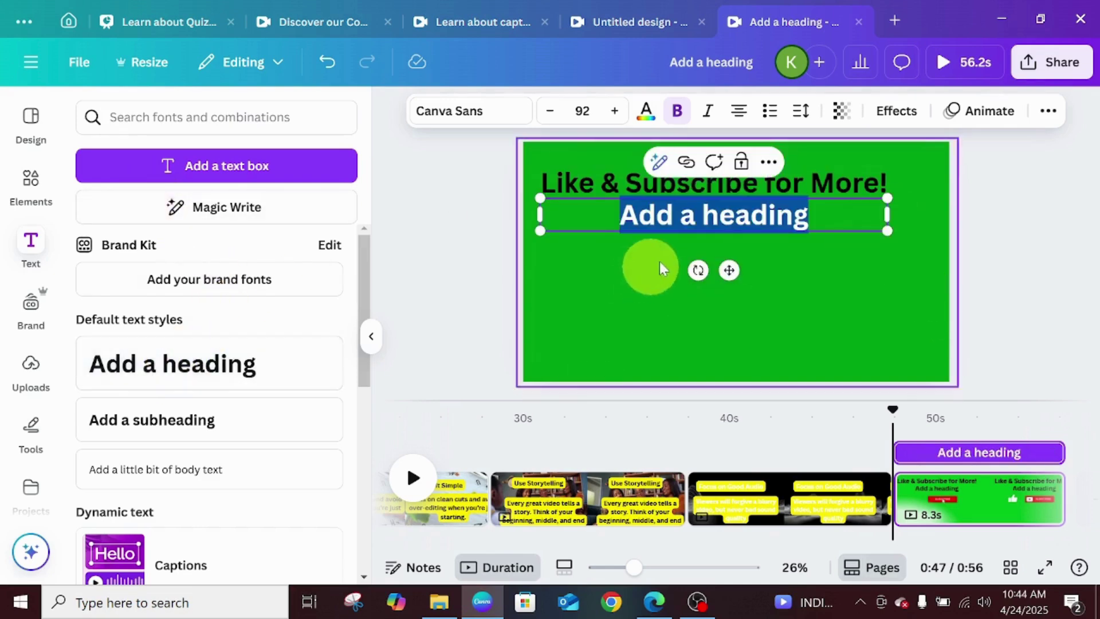
pyautogui.moveTo(729, 269); pyautogui.dragTo(734, 297)
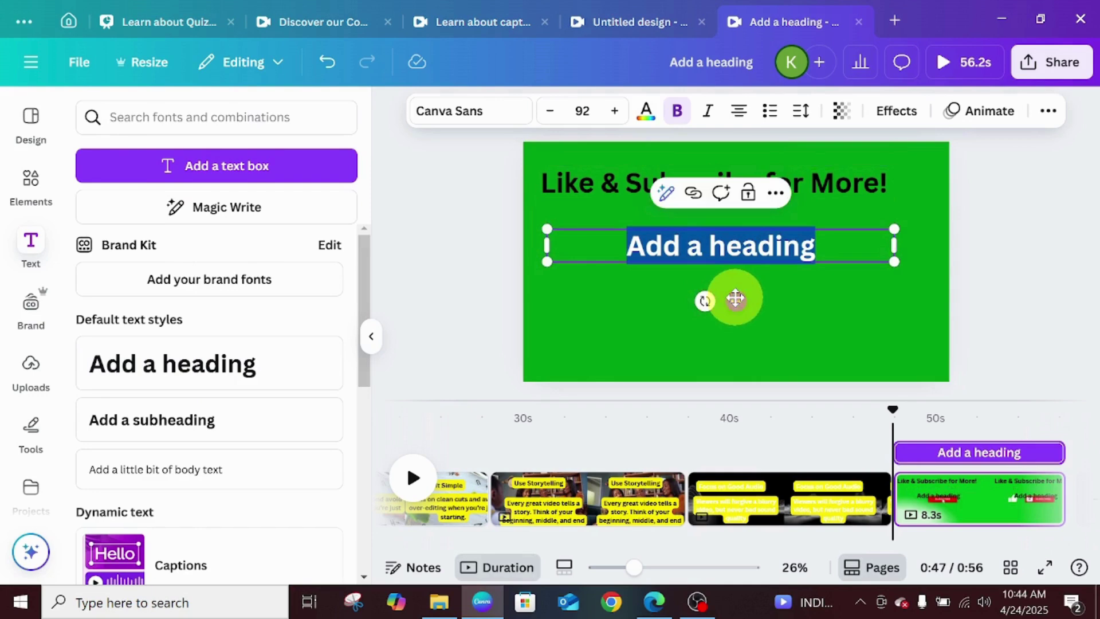
pyautogui.click(676, 268)
pyautogui.tripleClick(676, 268)
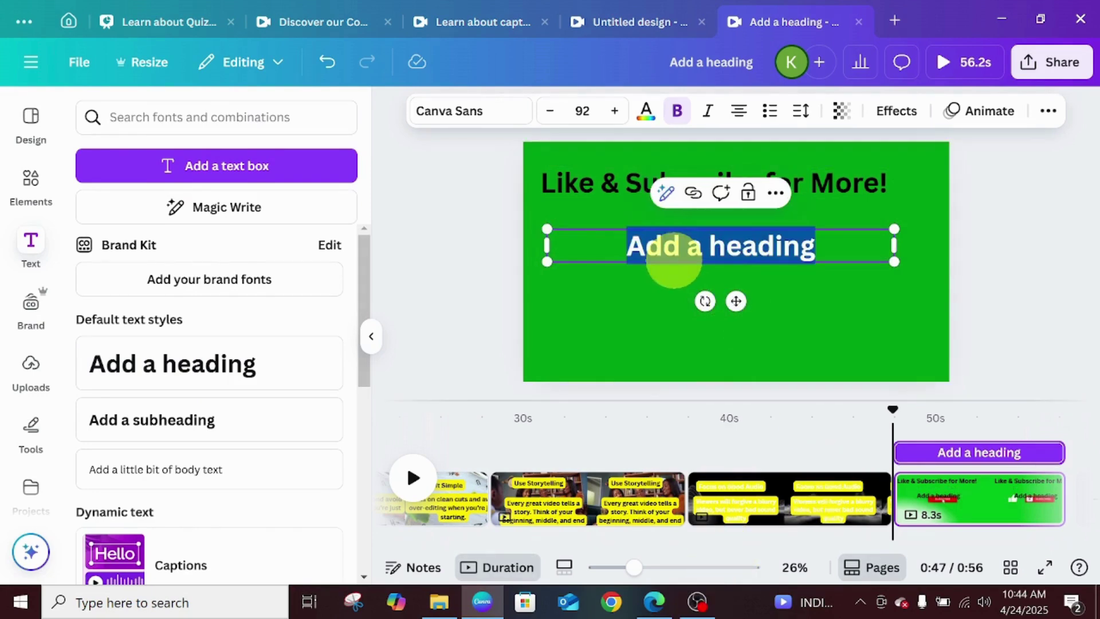
pyautogui.write('Subscribe to Distilling Insights for more simple and smart content creation tips')
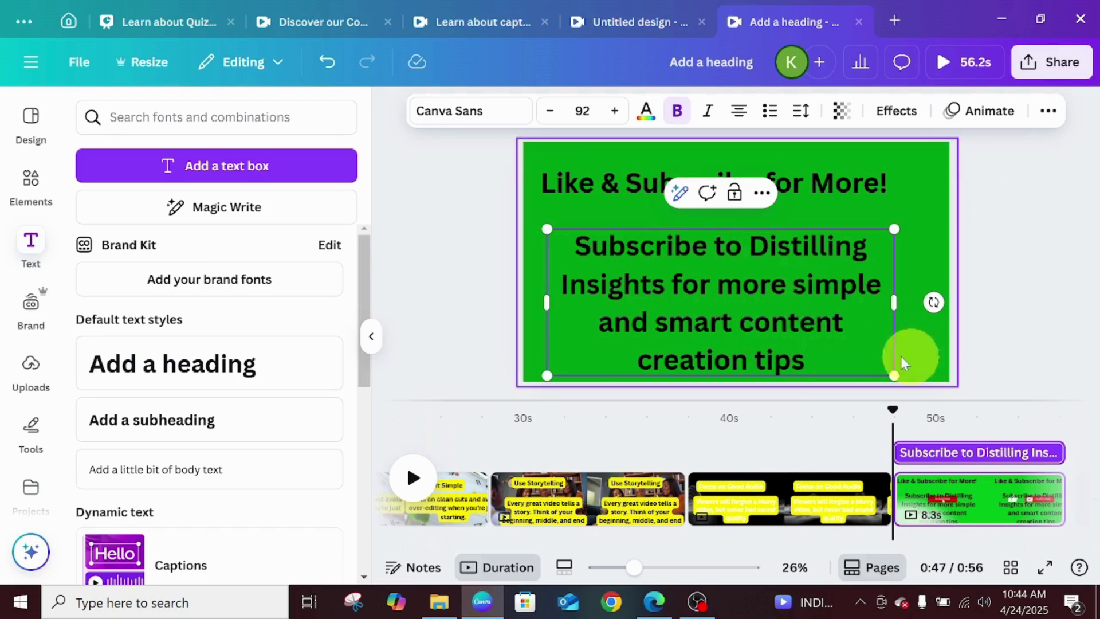
pyautogui.moveTo(905, 297); pyautogui.dragTo(945, 302)
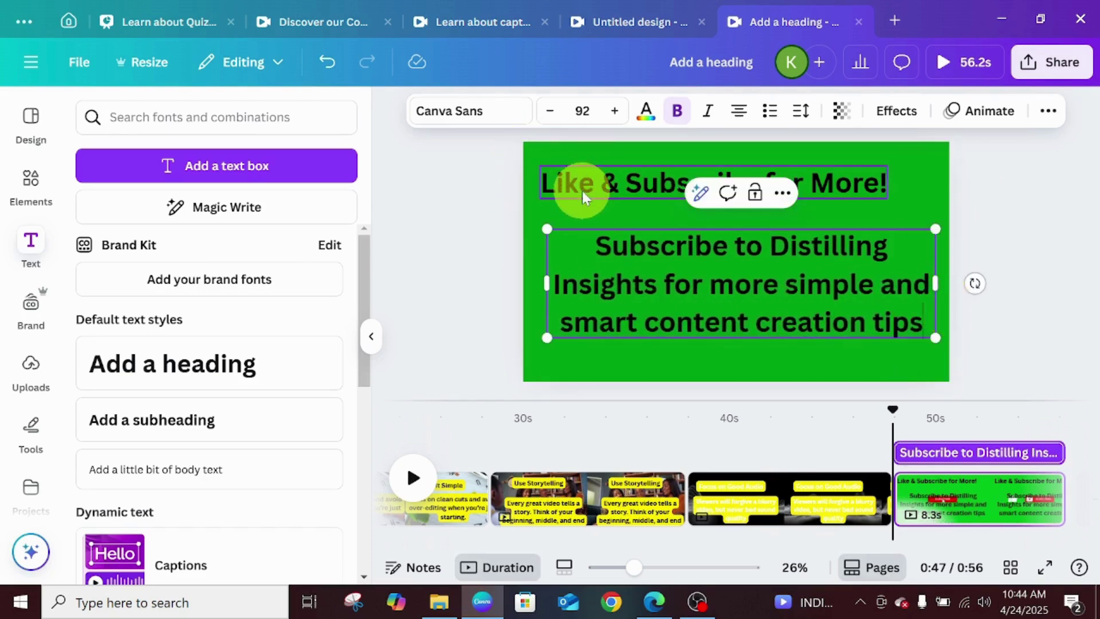
# Step: Apply the yellow background text effect to both headings on the green subscribe page
pyautogui.click(583, 197)
pyautogui.click(892, 114)
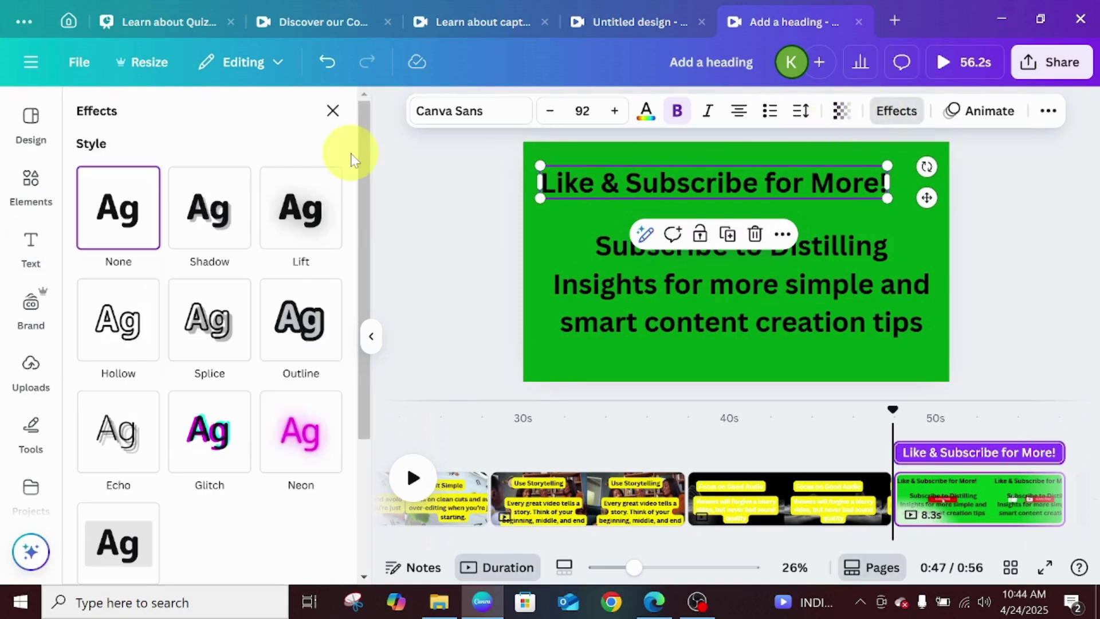
pyautogui.click(126, 534)
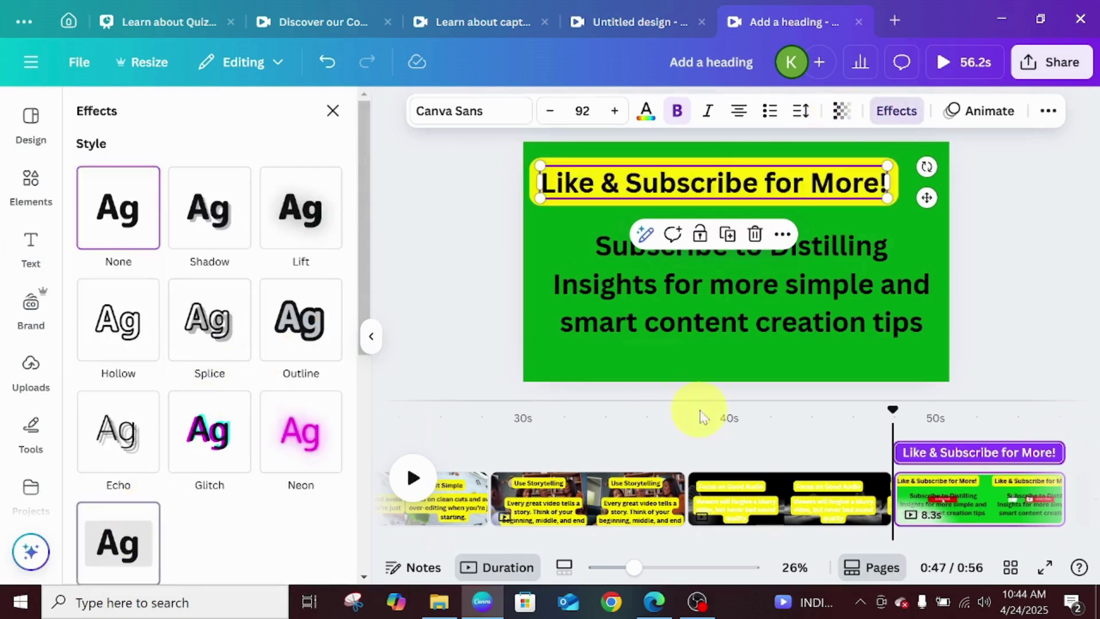
pyautogui.click(638, 314)
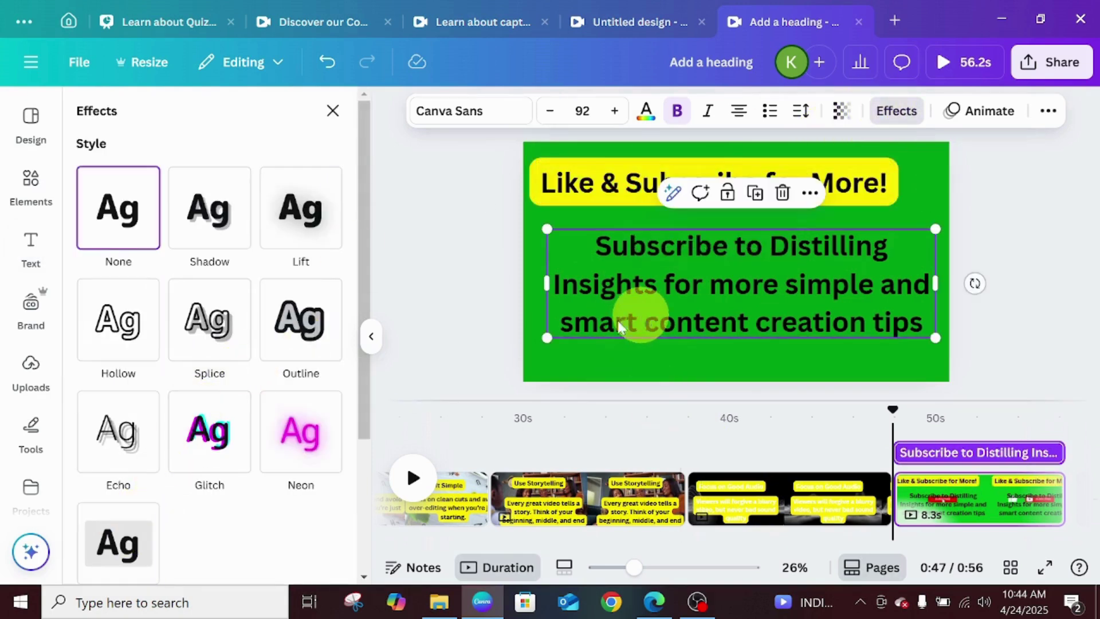
pyautogui.click(117, 554)
# Step: Shrink the longer subscribe heading to size 66.9 and move it to the page's lower edge, and shrink the "Like & Subscribe for More!" heading to 65.3
pyautogui.moveTo(542, 230); pyautogui.dragTo(653, 258)
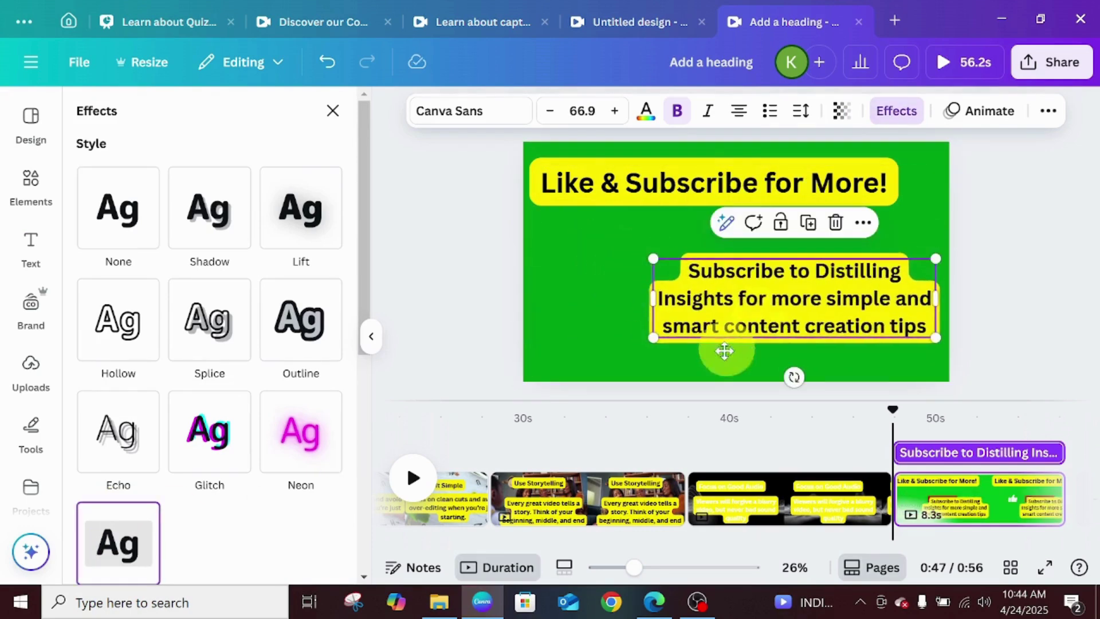
pyautogui.moveTo(743, 344); pyautogui.dragTo(655, 384)
pyautogui.click(716, 179)
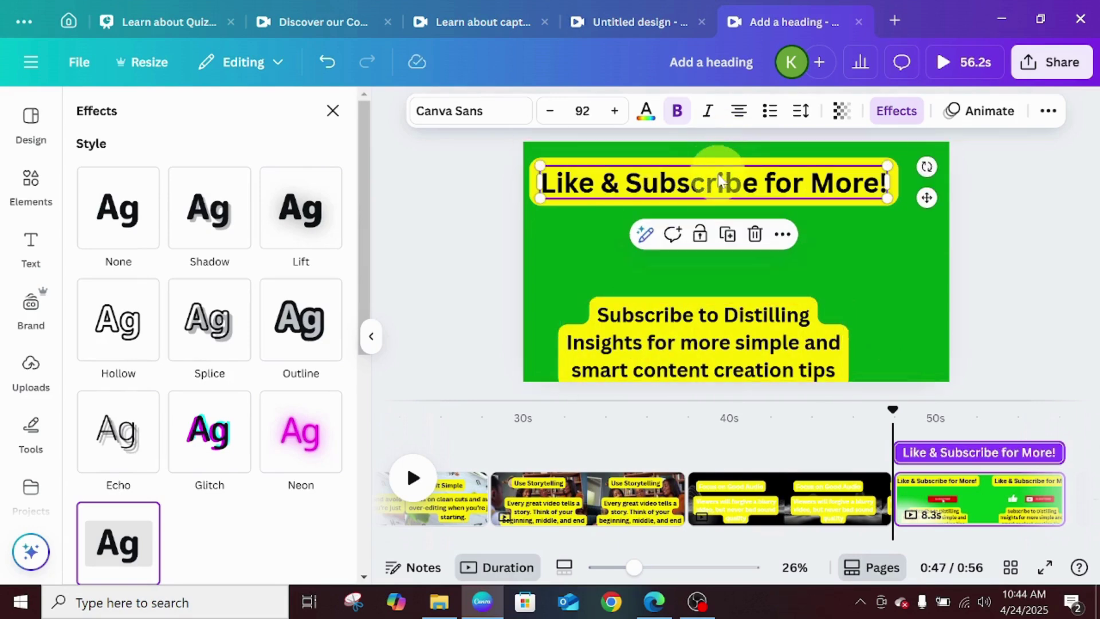
pyautogui.moveTo(540, 197); pyautogui.dragTo(636, 190)
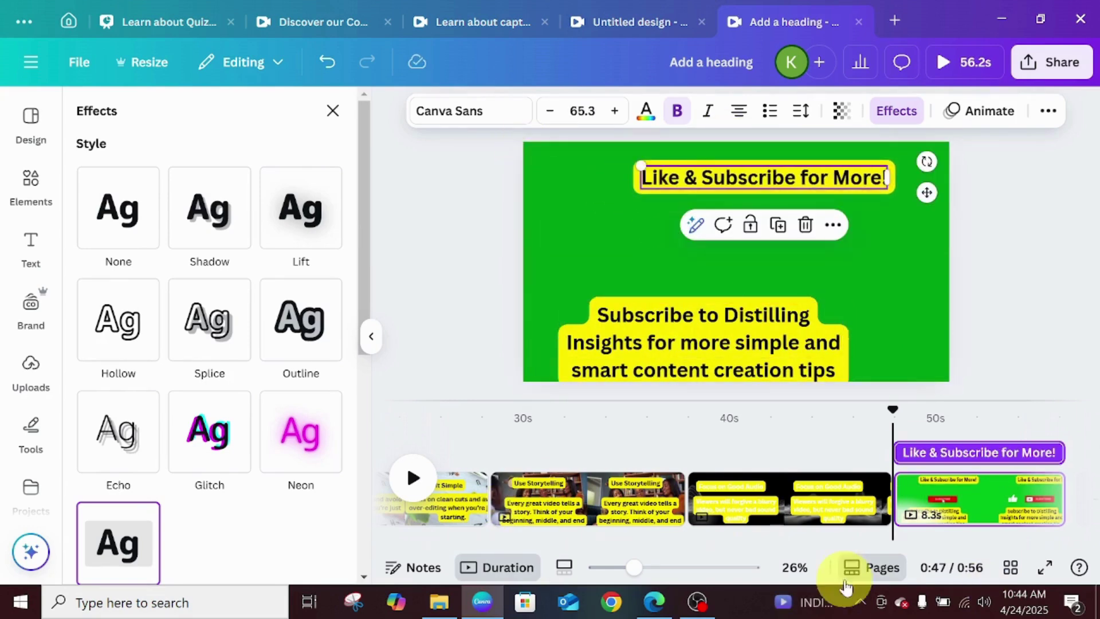
# Step: Return to the opening page and start generating an AI voice from its "3 Tips for Beginner Video Editors" heading
pyautogui.moveTo(842, 547); pyautogui.dragTo(352, 510)
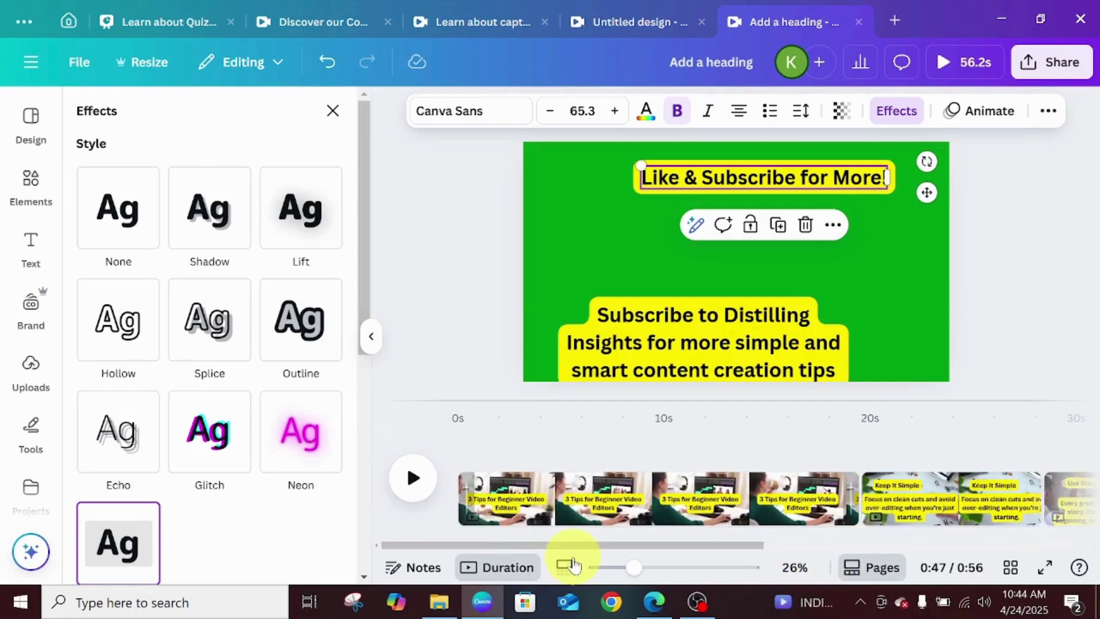
pyautogui.click(508, 501)
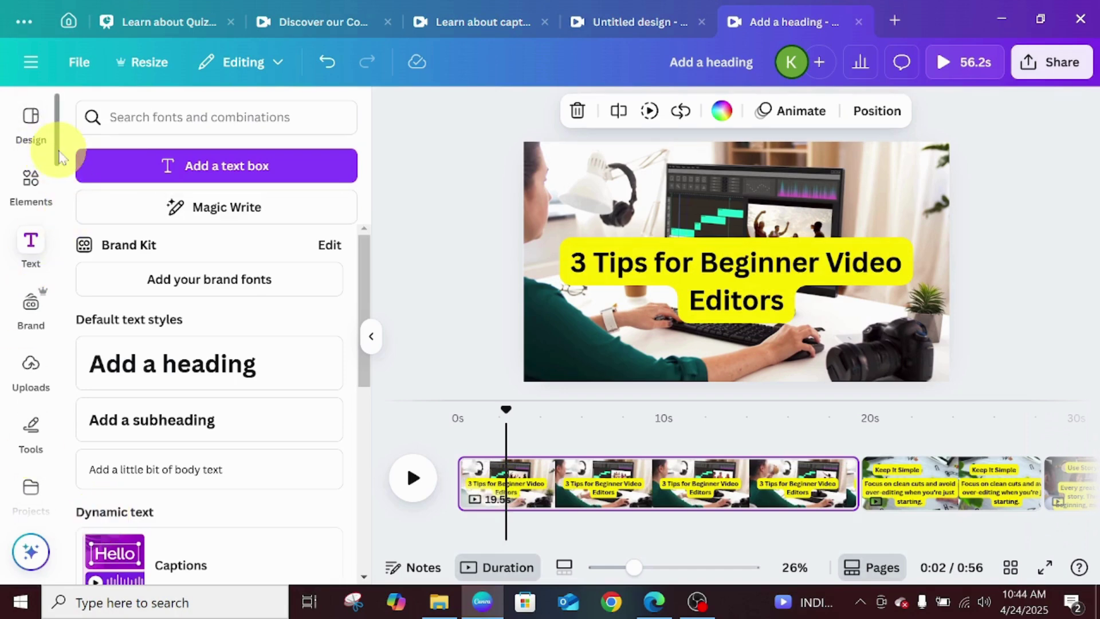
pyautogui.scroll(-7, 52, 146)
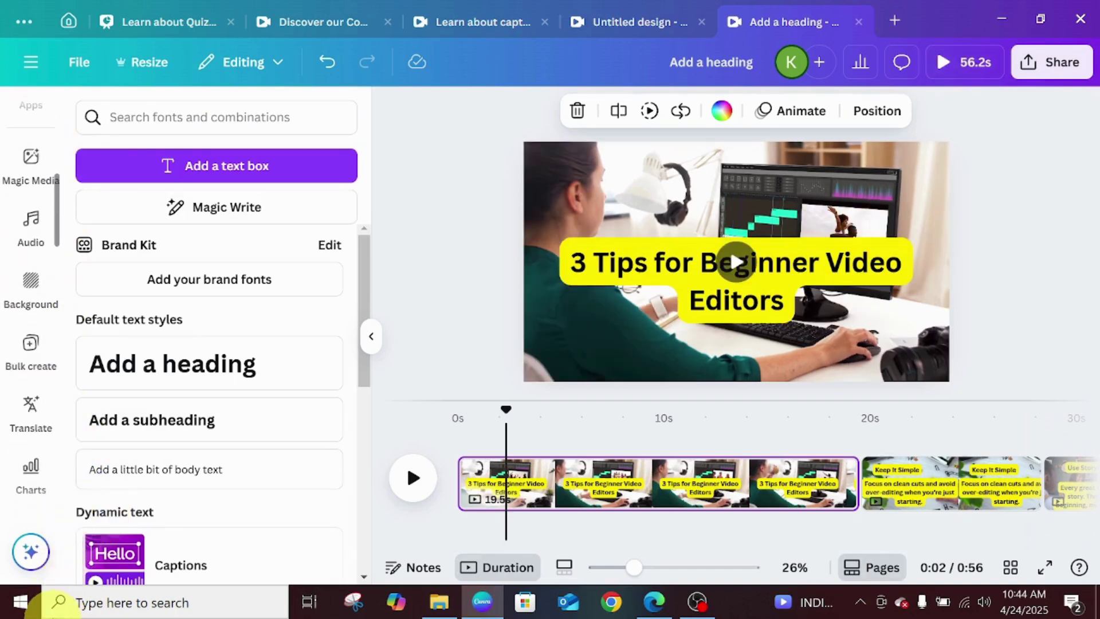
pyautogui.scroll(7, 34, 401)
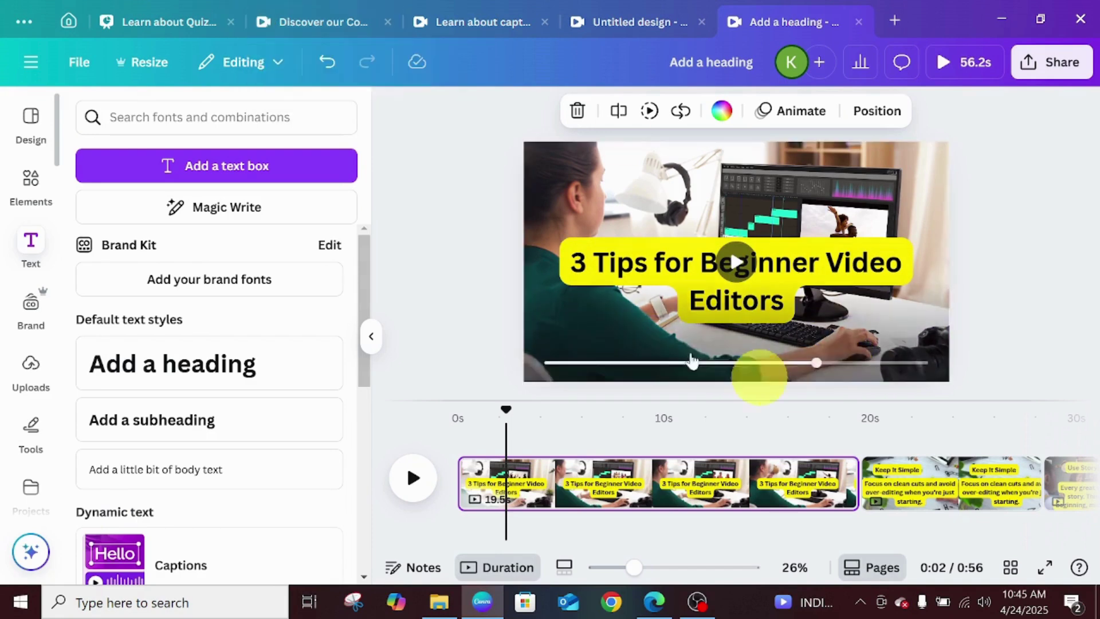
pyautogui.click(620, 265)
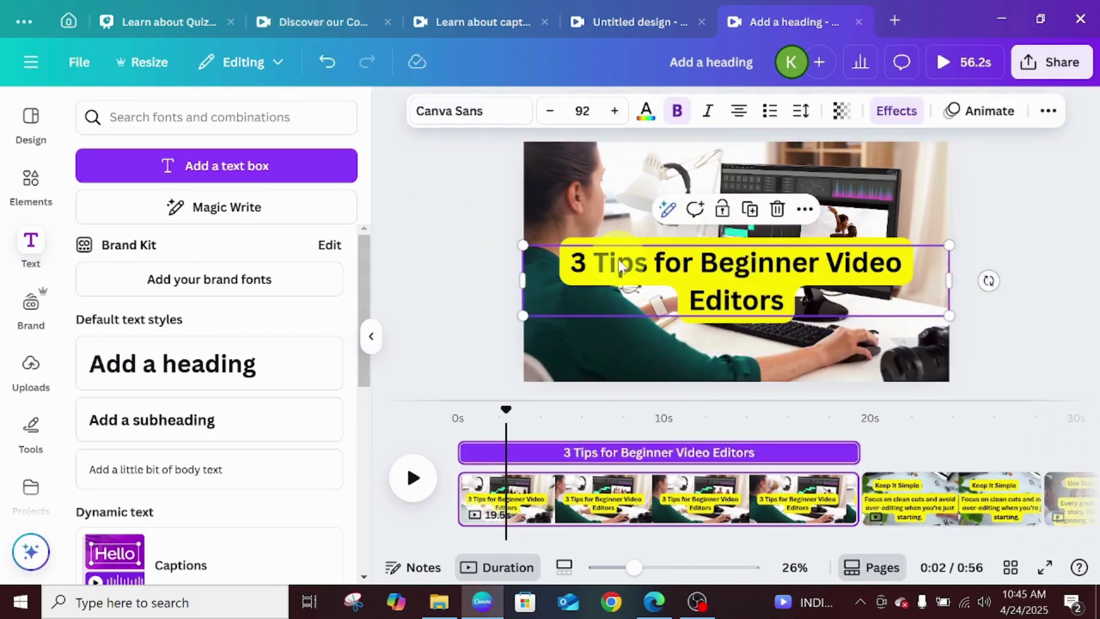
pyautogui.click(604, 272)
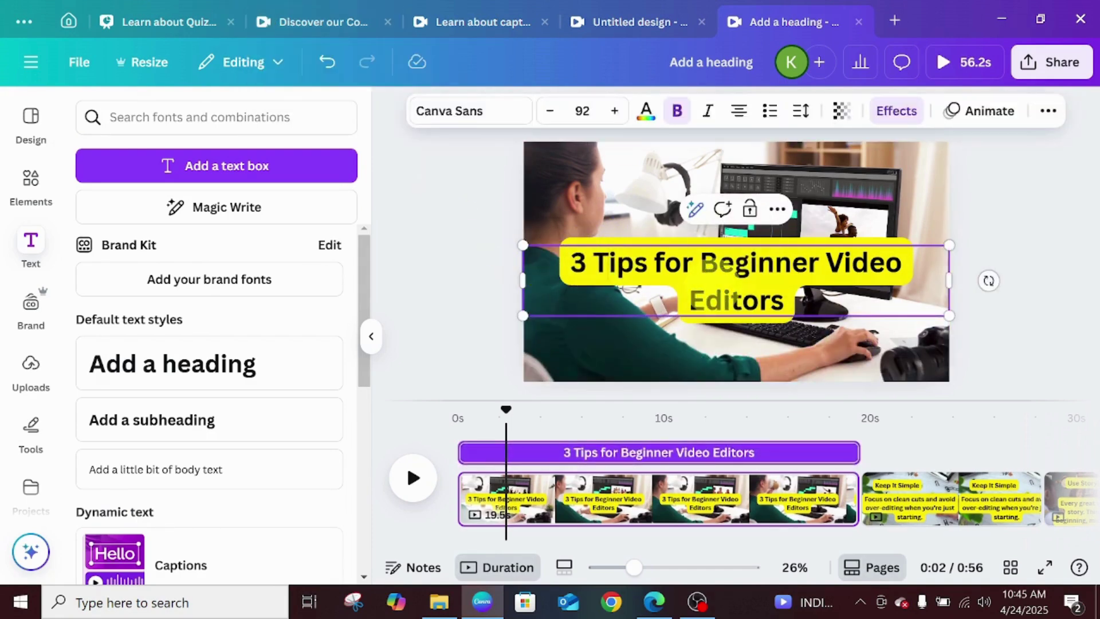
pyautogui.click(694, 212)
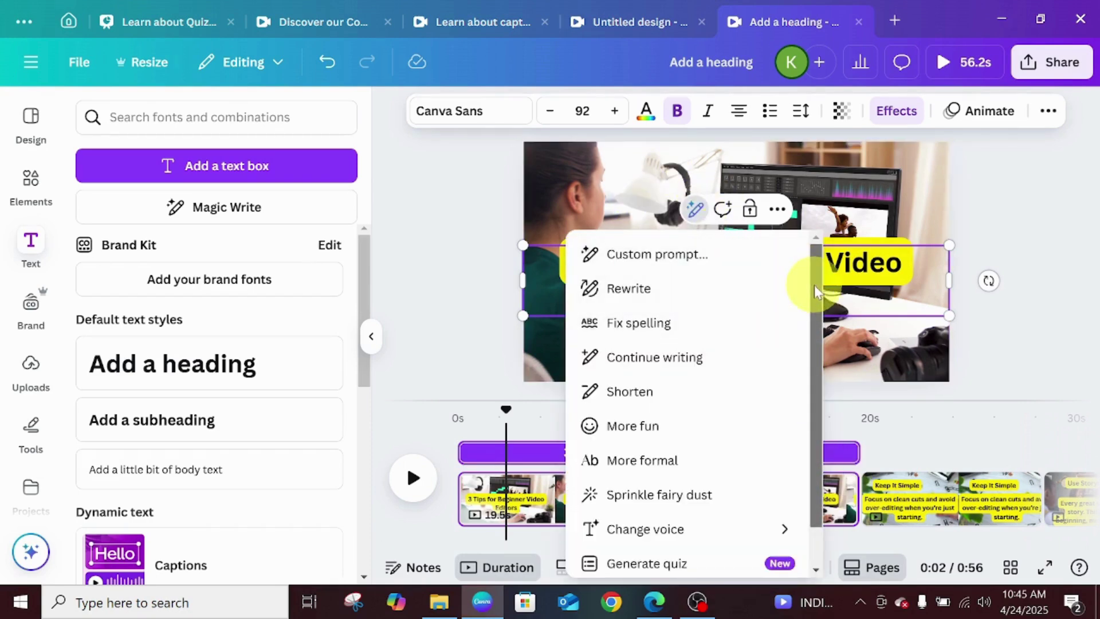
pyautogui.moveTo(814, 287); pyautogui.dragTo(827, 315)
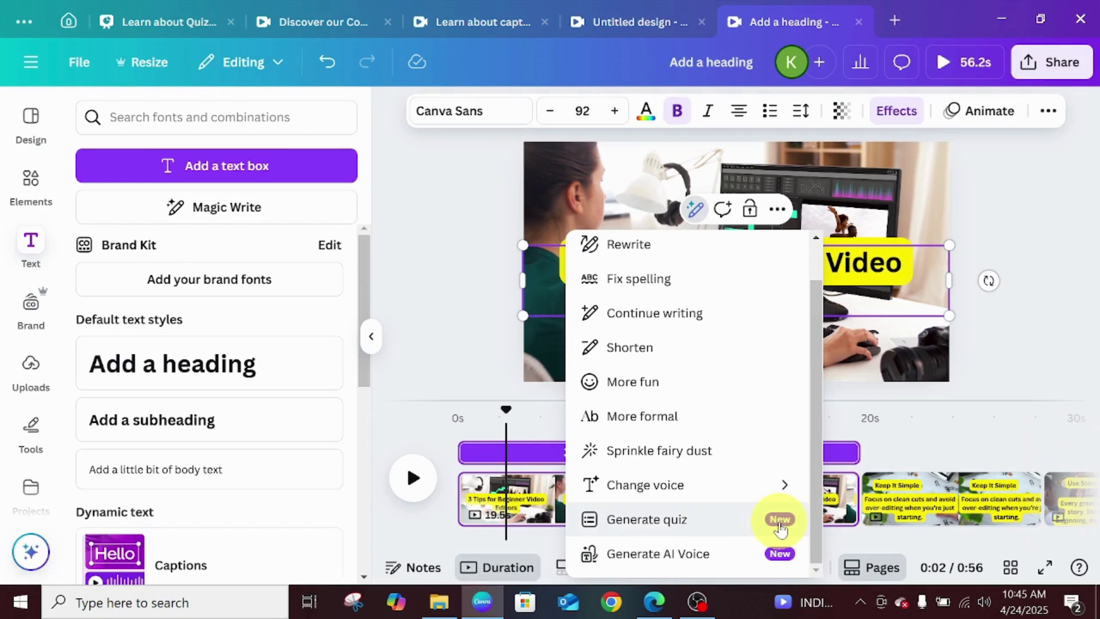
pyautogui.click(649, 554)
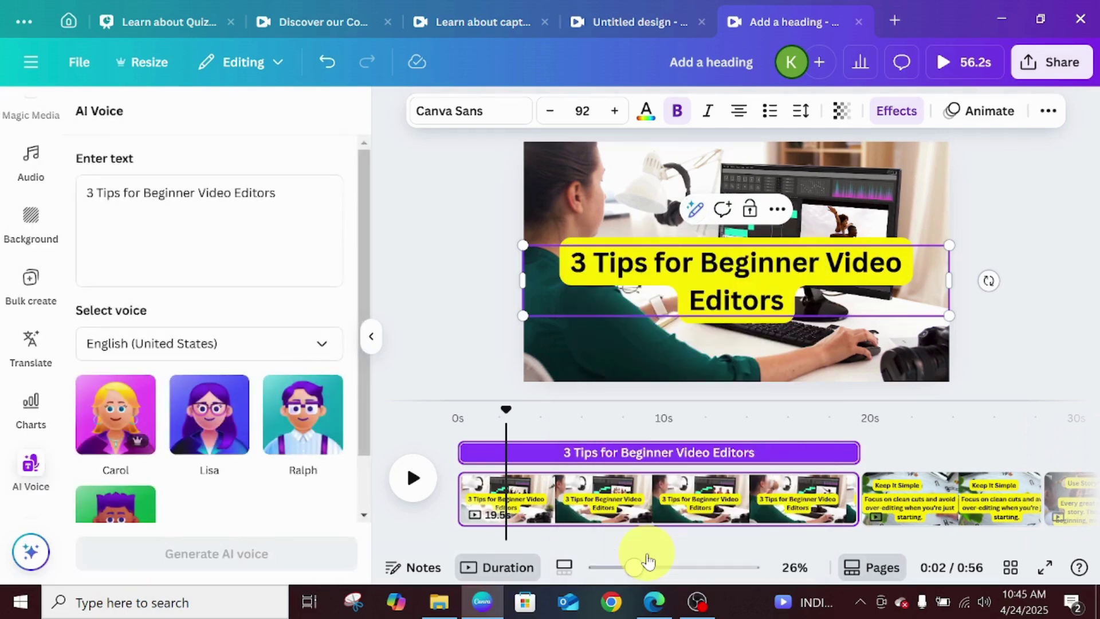
# Step: Review the languages available for the AI voice, keeping English (United States)
pyautogui.click(146, 195)
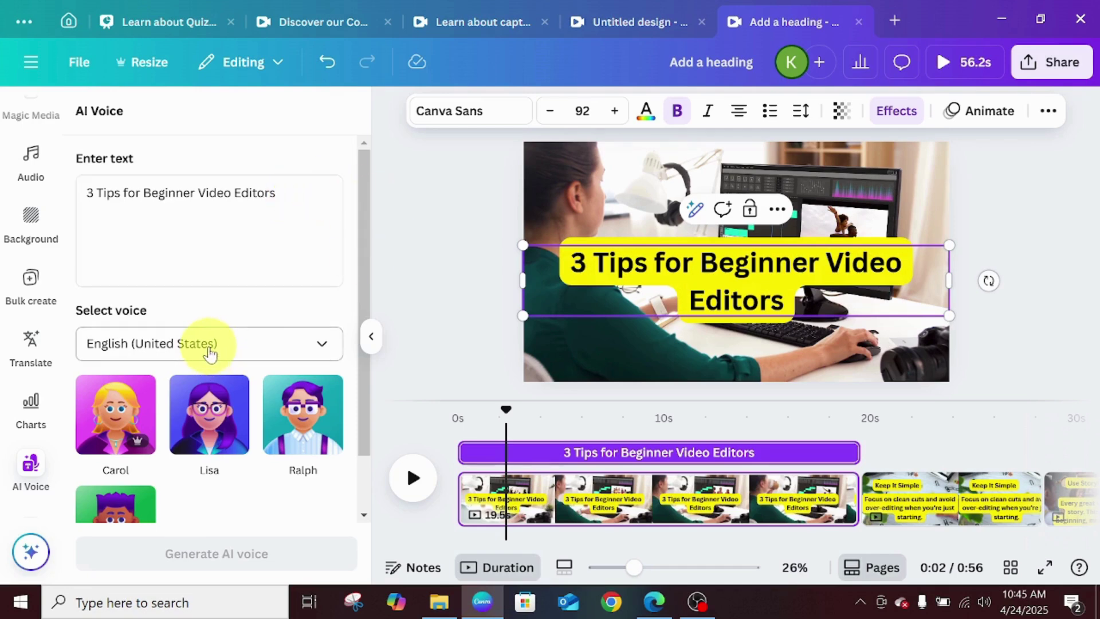
pyautogui.click(260, 361)
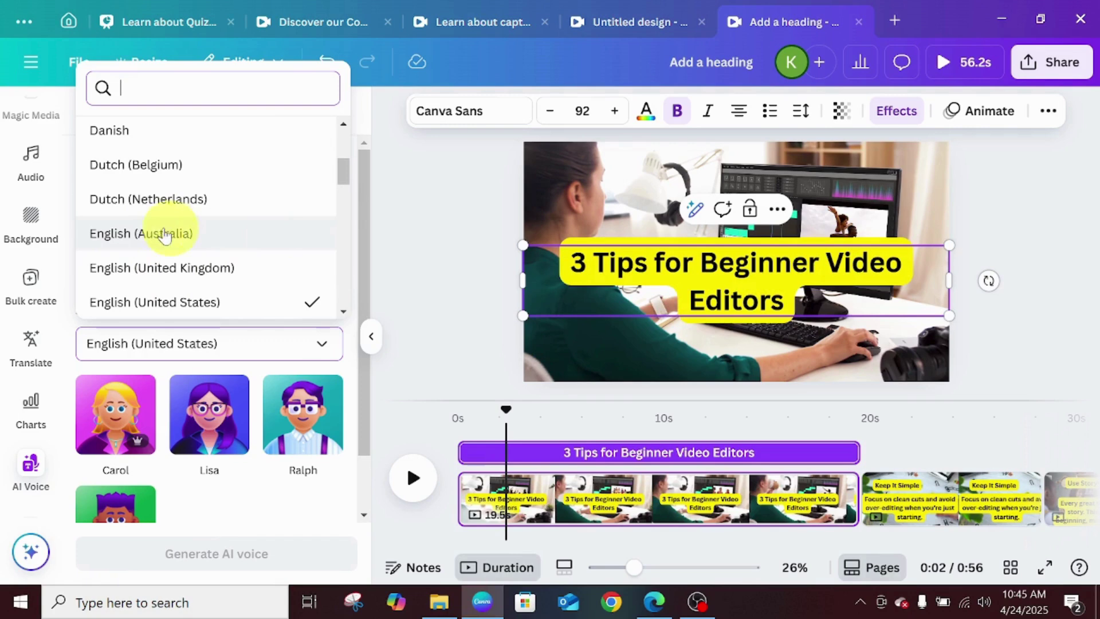
pyautogui.moveTo(342, 171); pyautogui.dragTo(344, 127)
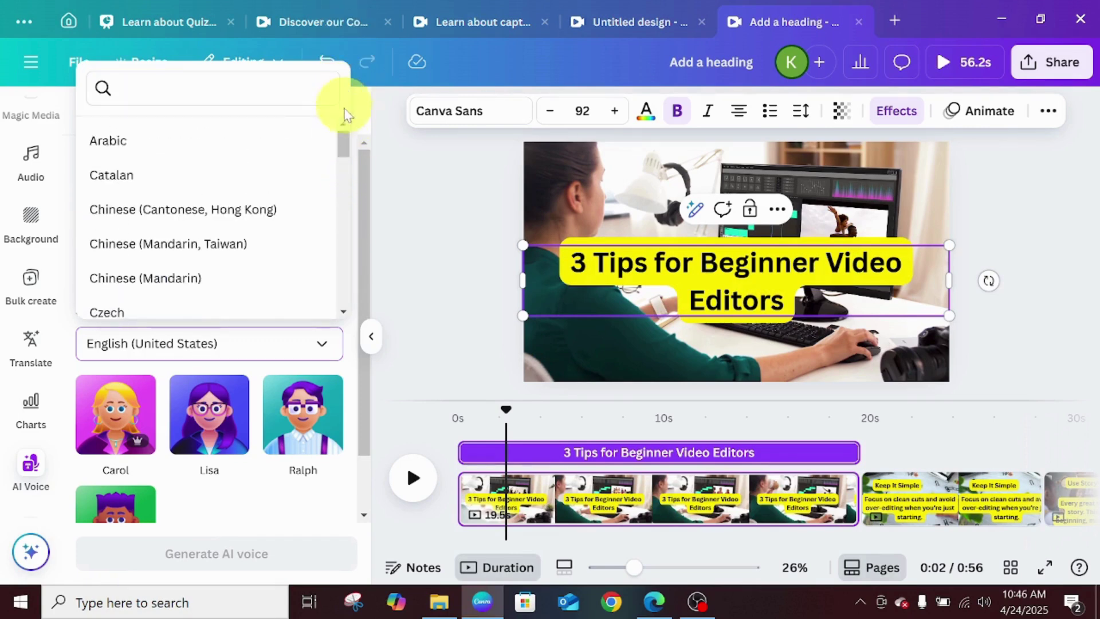
pyautogui.moveTo(344, 143); pyautogui.dragTo(342, 295)
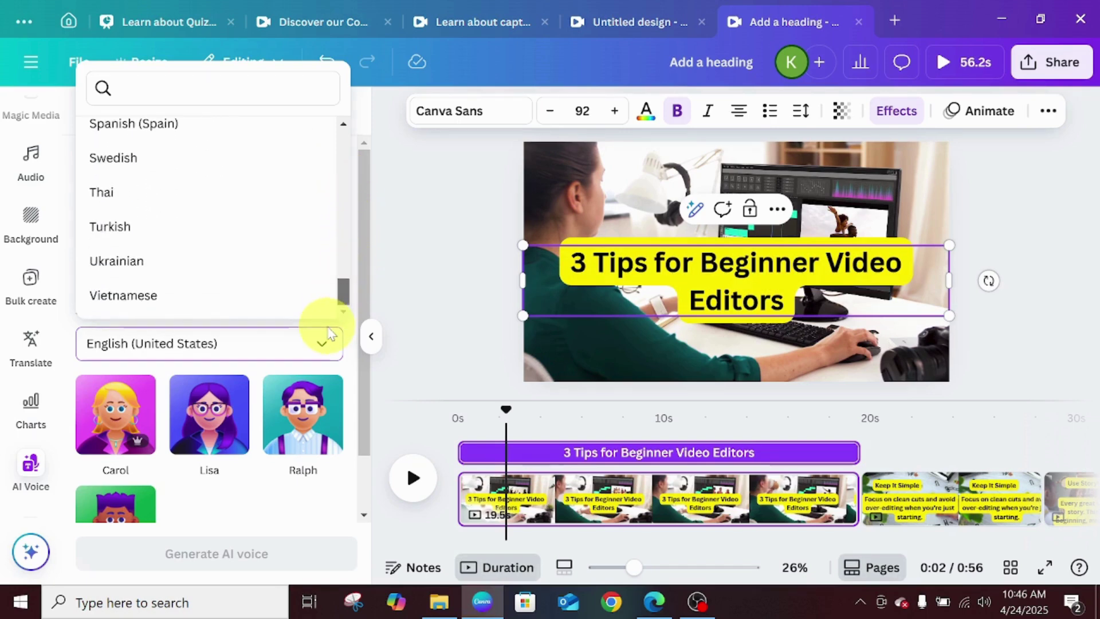
pyautogui.moveTo(331, 334); pyautogui.dragTo(370, 174)
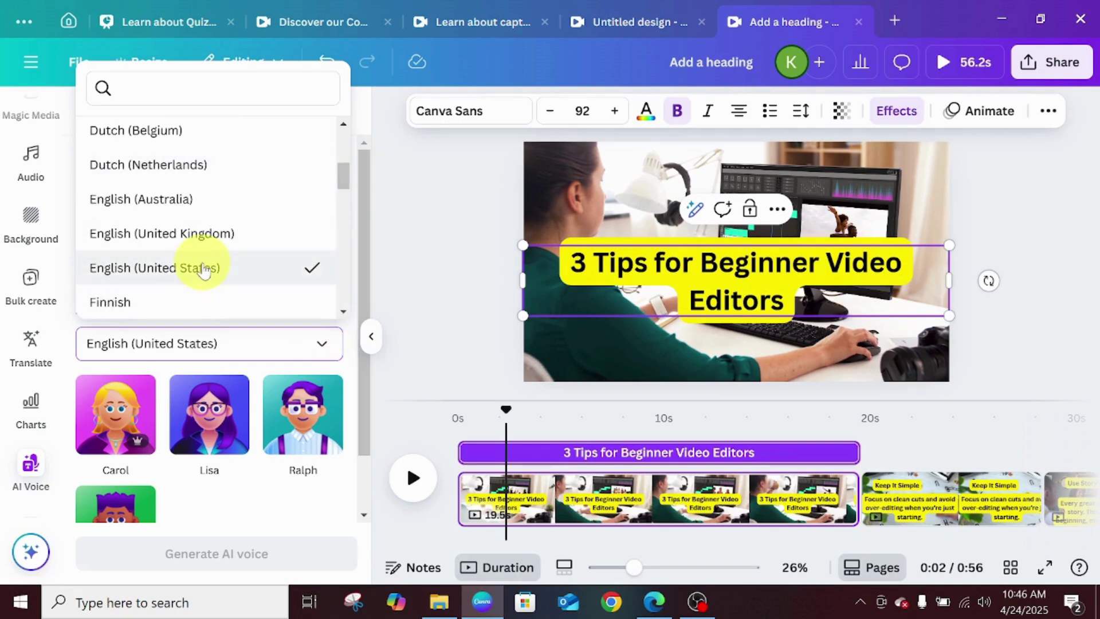
pyautogui.click(409, 235)
pyautogui.click(408, 232)
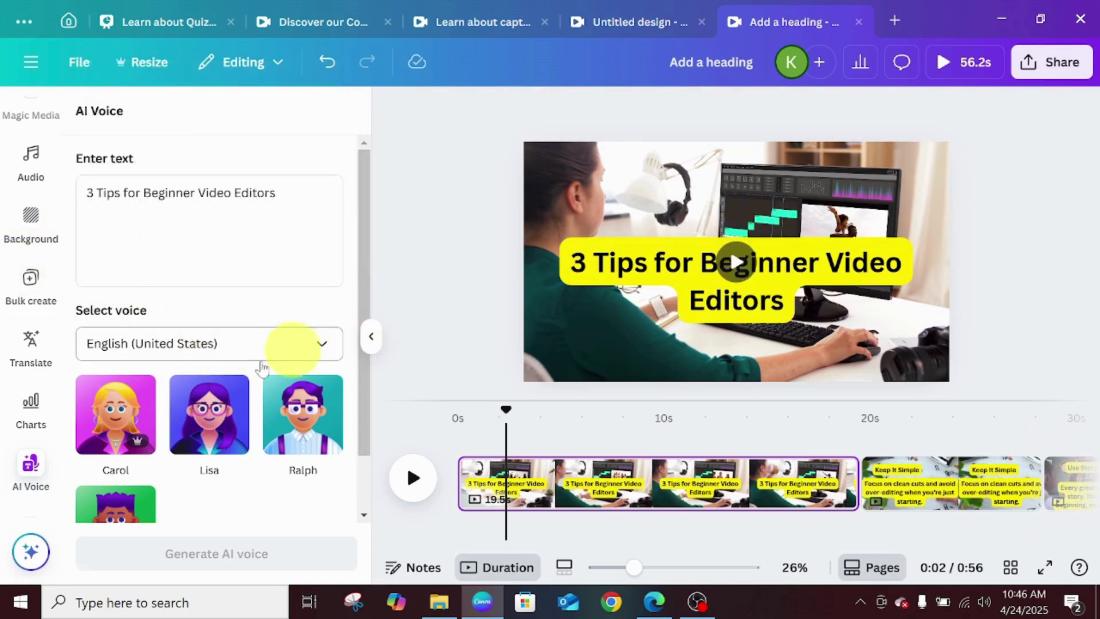
# Step: Look over the English (United States) AI voices and preview Carol and Ralph
pyautogui.moveTo(131, 420)
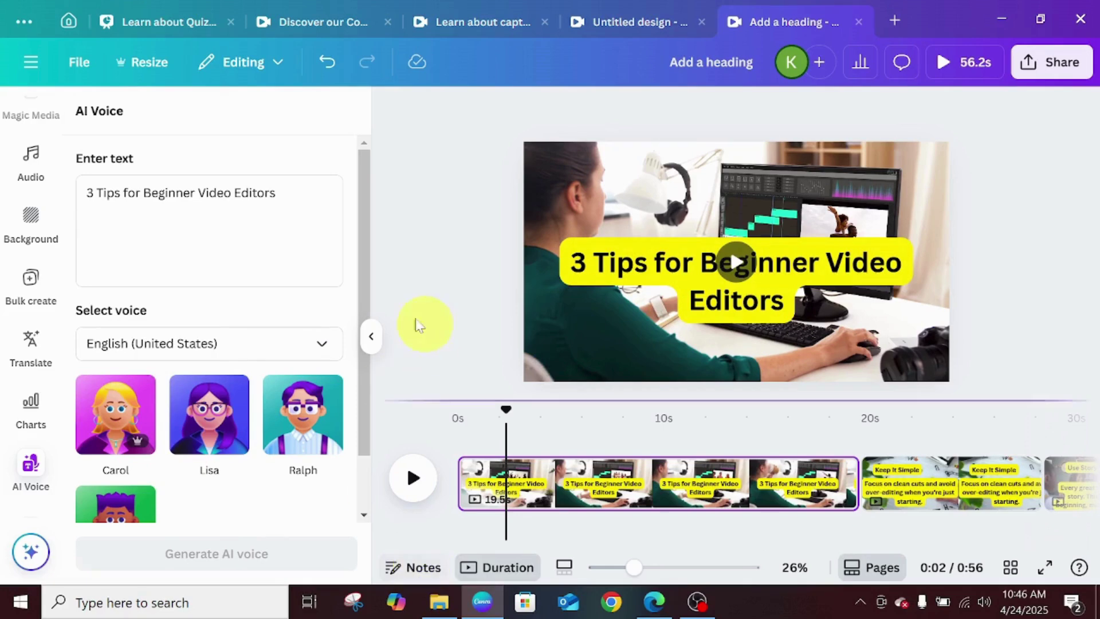
pyautogui.moveTo(363, 289); pyautogui.dragTo(373, 334)
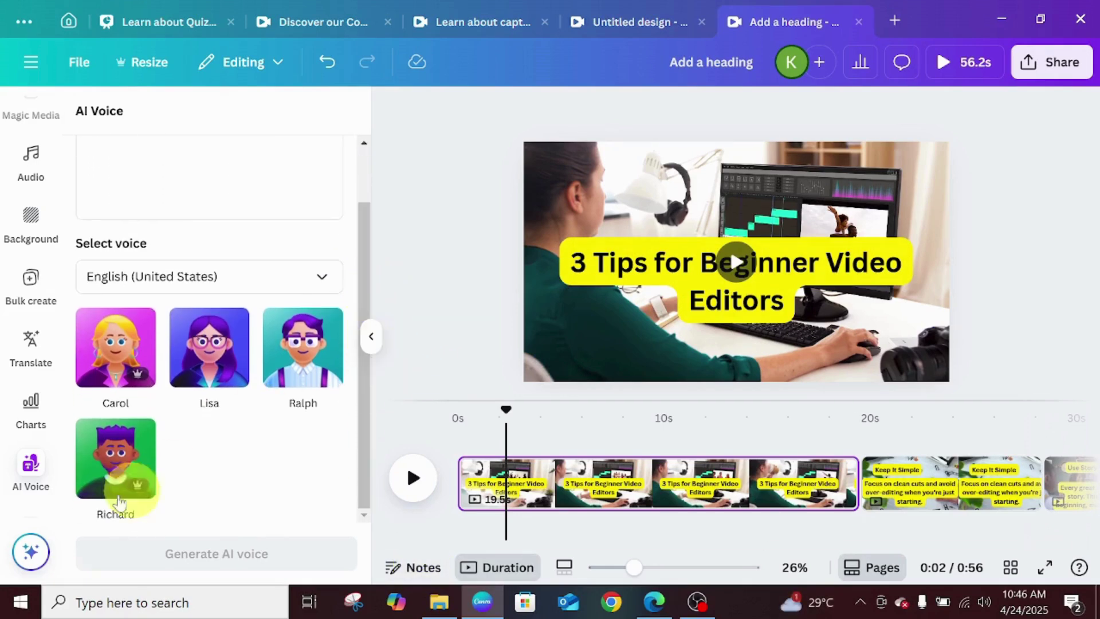
pyautogui.moveTo(119, 488)
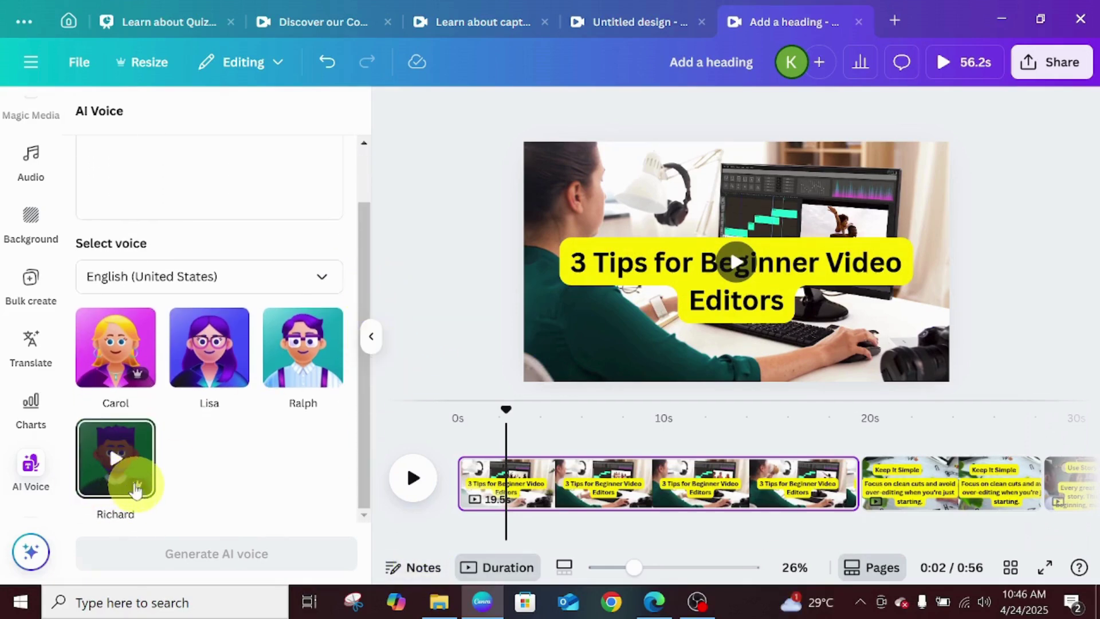
pyautogui.moveTo(137, 383)
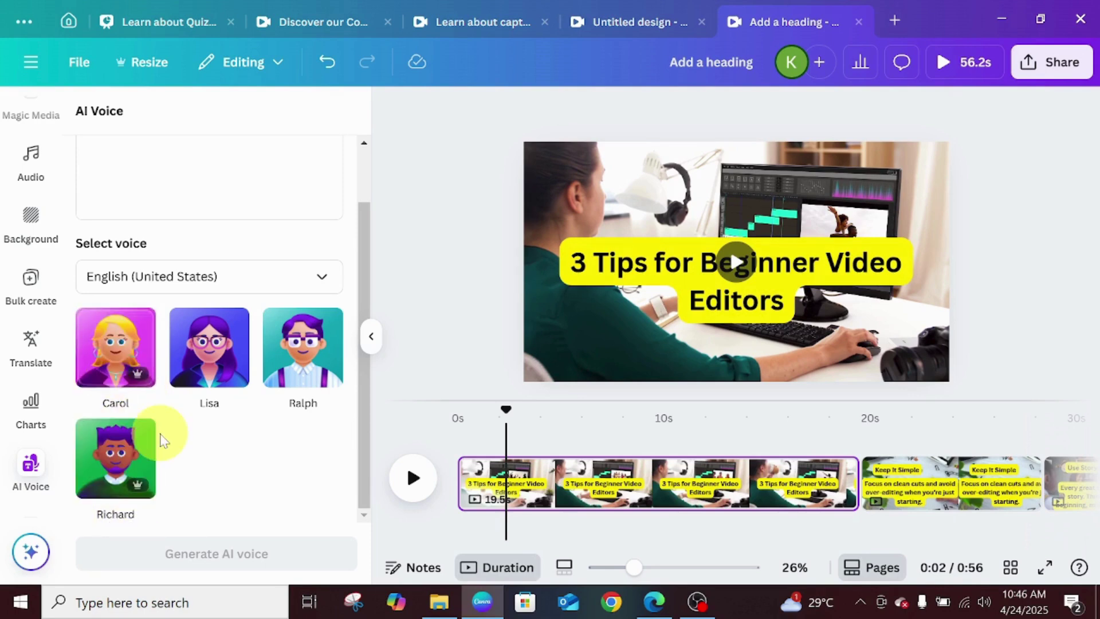
pyautogui.click(115, 355)
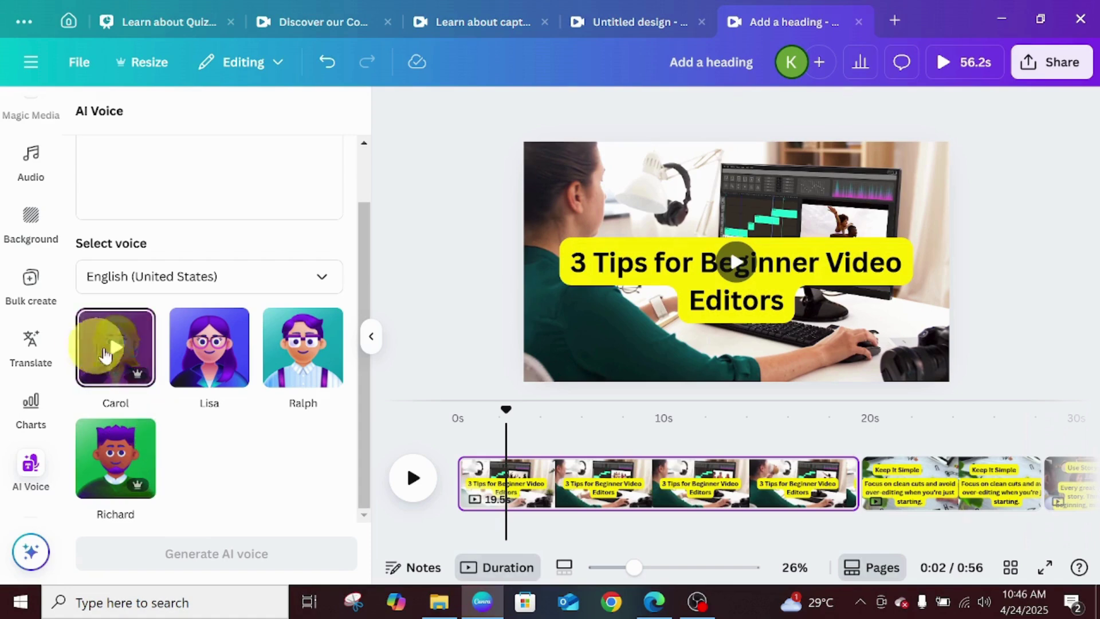
pyautogui.click(115, 355)
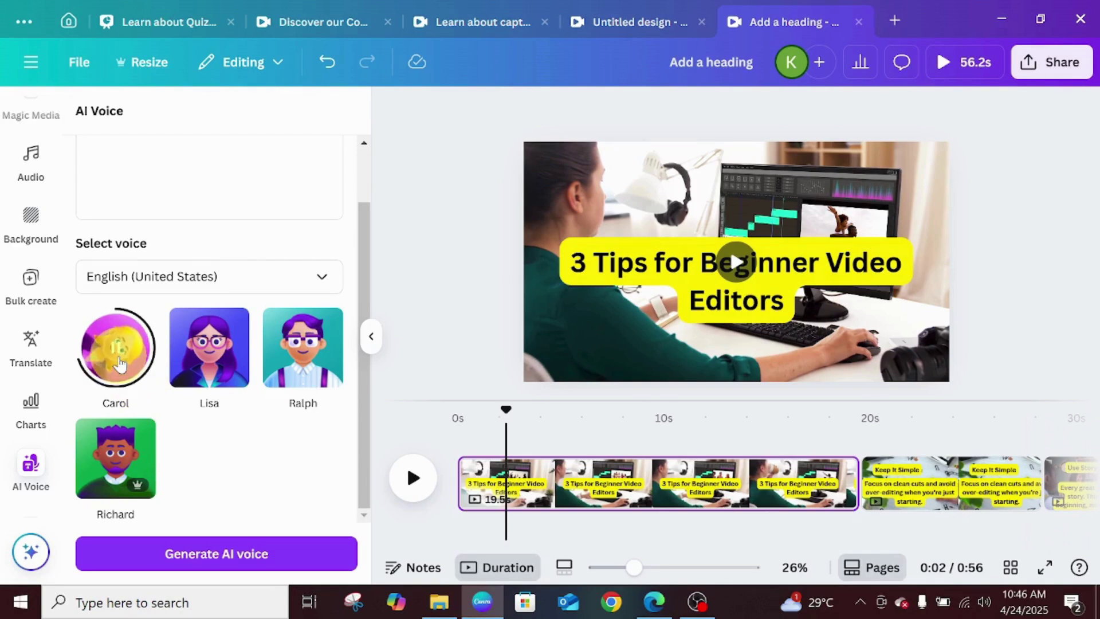
pyautogui.moveTo(202, 332)
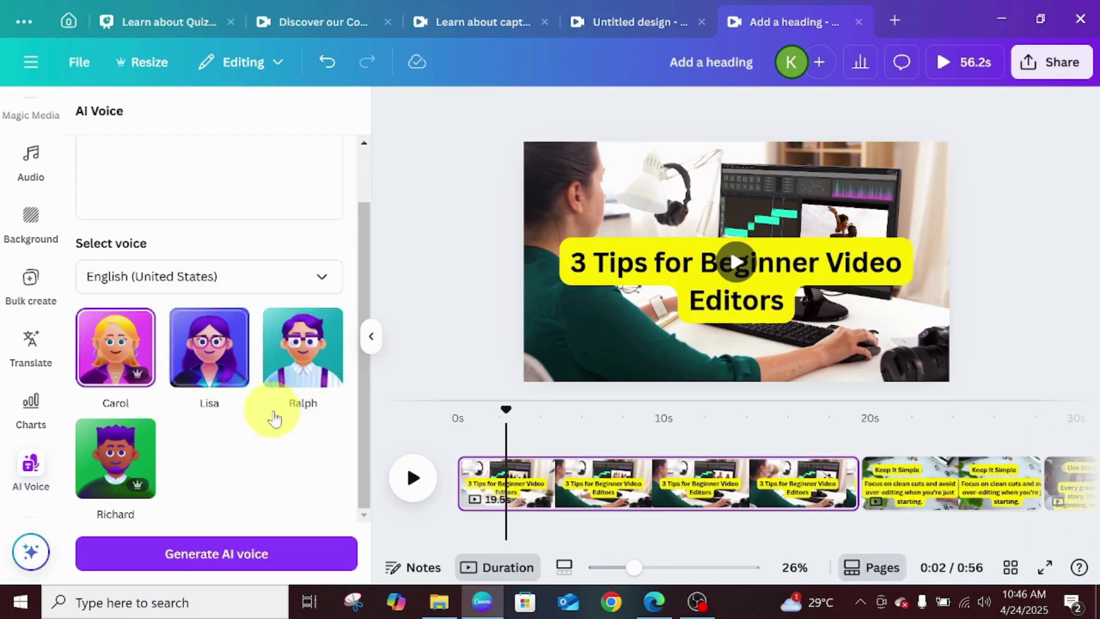
pyautogui.moveTo(125, 463)
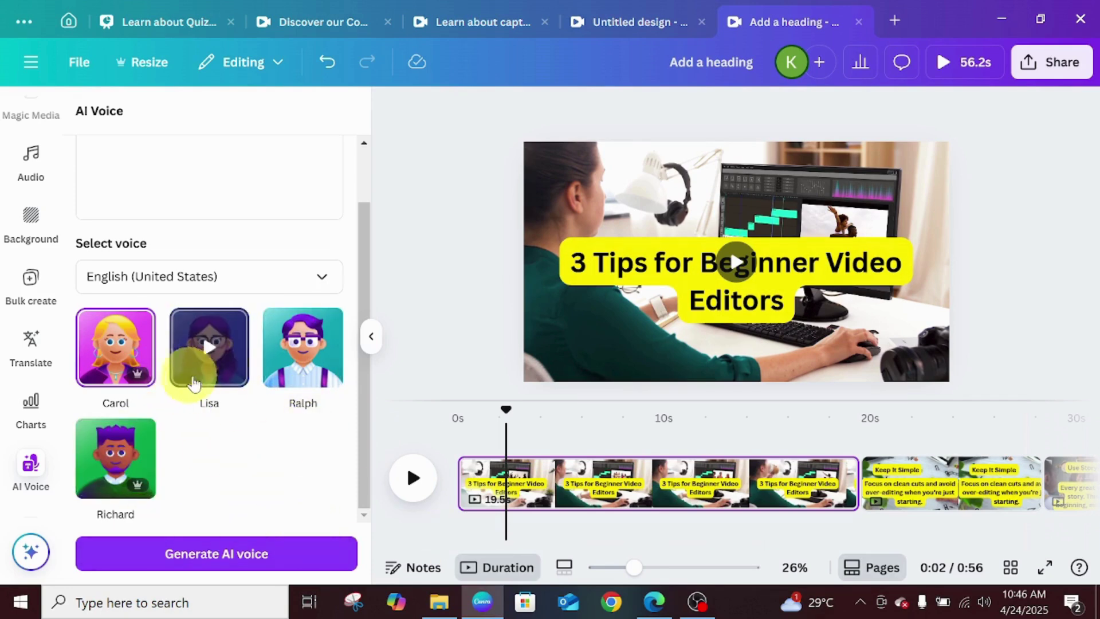
pyautogui.moveTo(366, 396); pyautogui.dragTo(378, 479)
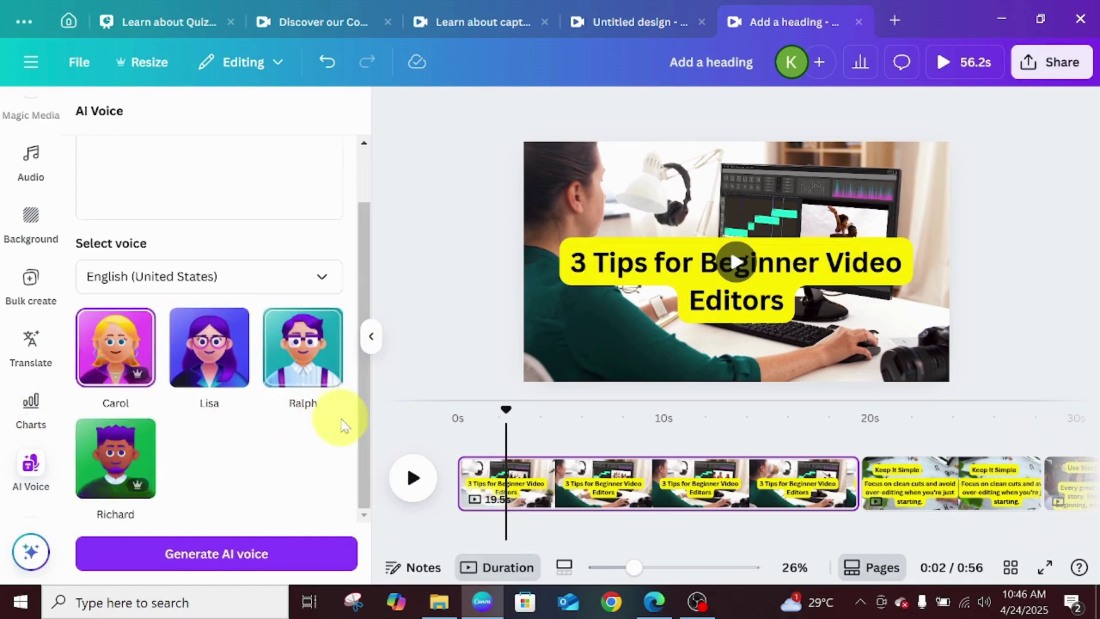
pyautogui.click(304, 349)
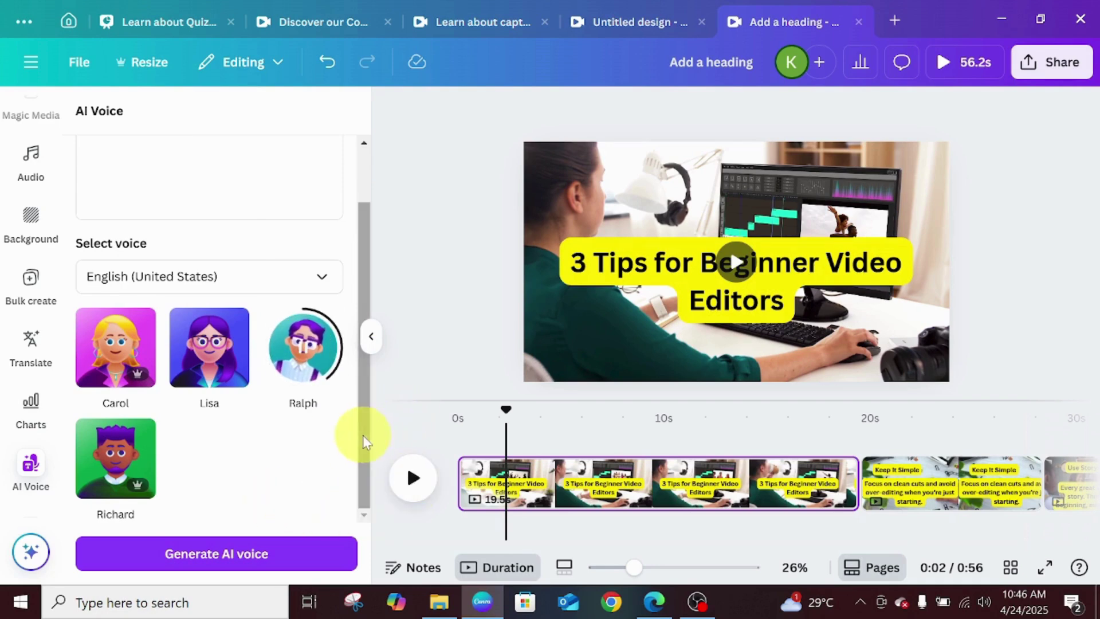
pyautogui.scroll(2, 355, 349)
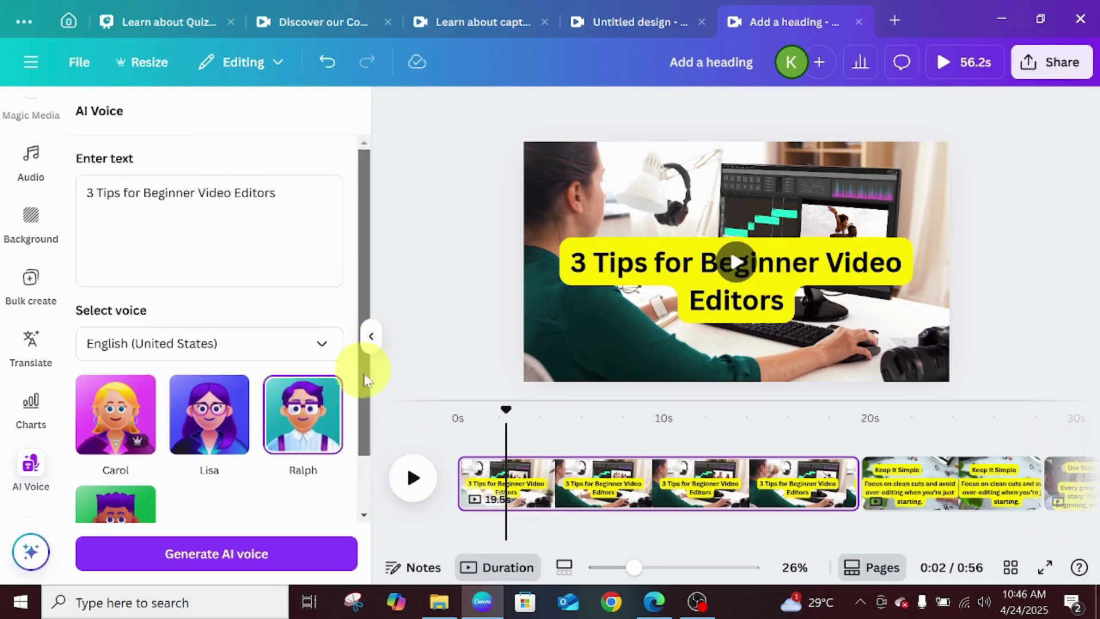
pyautogui.scroll(-2, 359, 358)
# Step: Choose and preview the Lisa voice, and generate the AI voiceover for the opening title
pyautogui.click(201, 375)
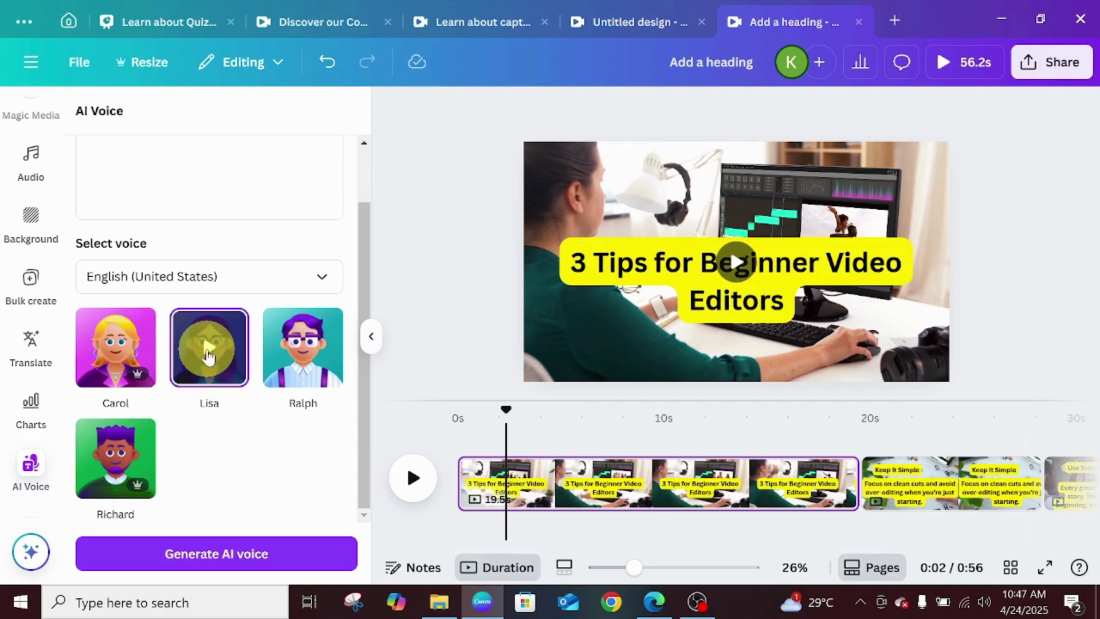
pyautogui.click(208, 356)
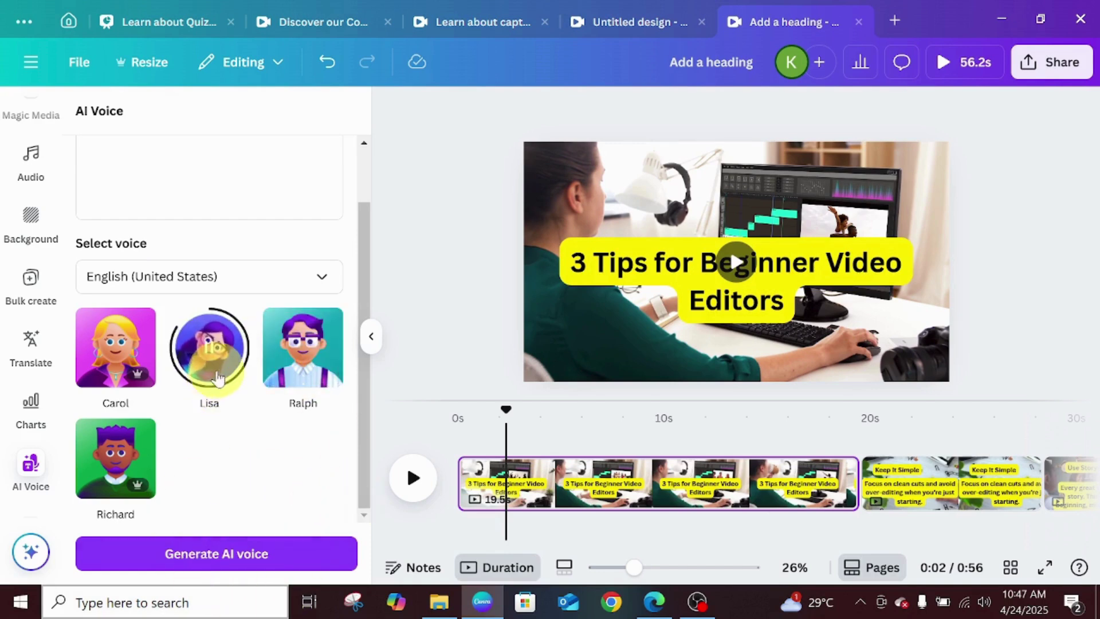
pyautogui.click(208, 559)
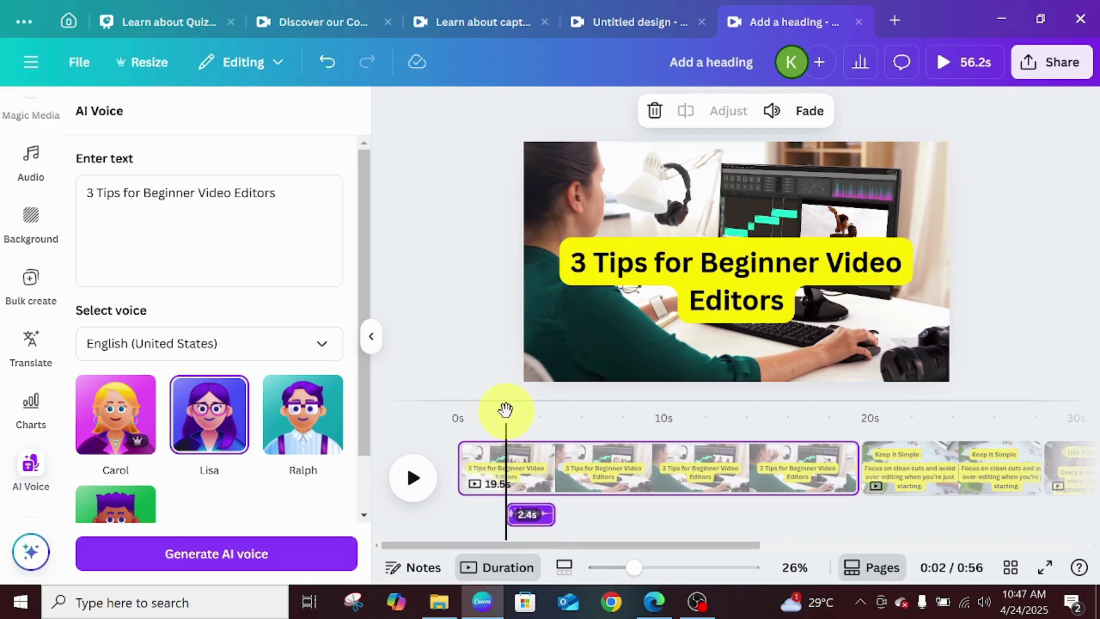
# Step: Move the opening title's AI voiceover to the very start of the timeline and play it back
pyautogui.moveTo(504, 411); pyautogui.dragTo(453, 431)
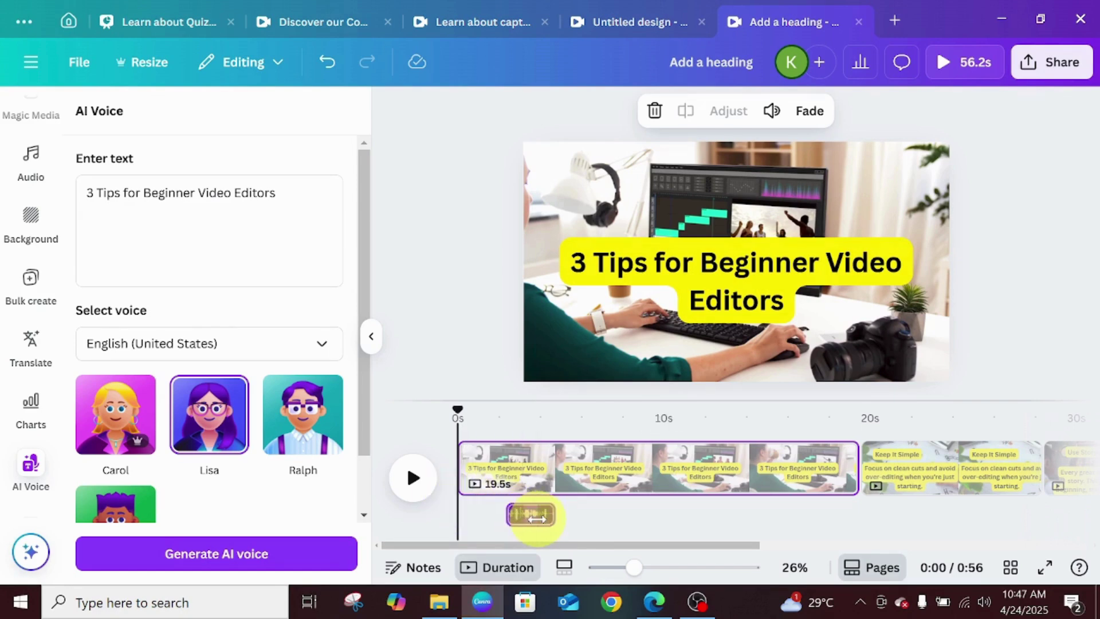
pyautogui.moveTo(538, 517); pyautogui.dragTo(464, 509)
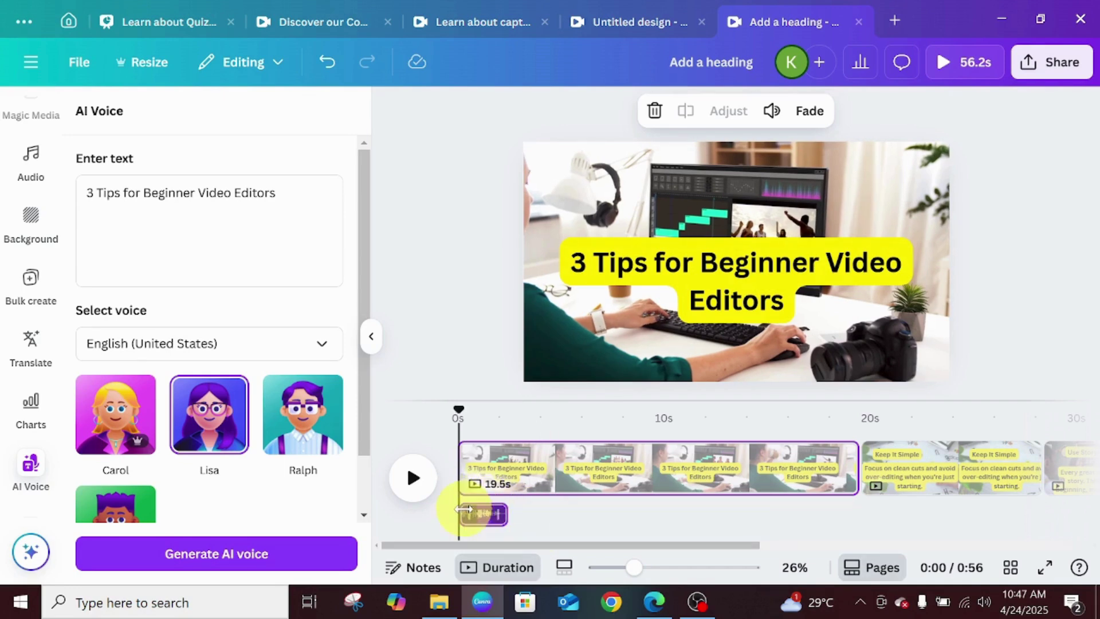
pyautogui.click(413, 496)
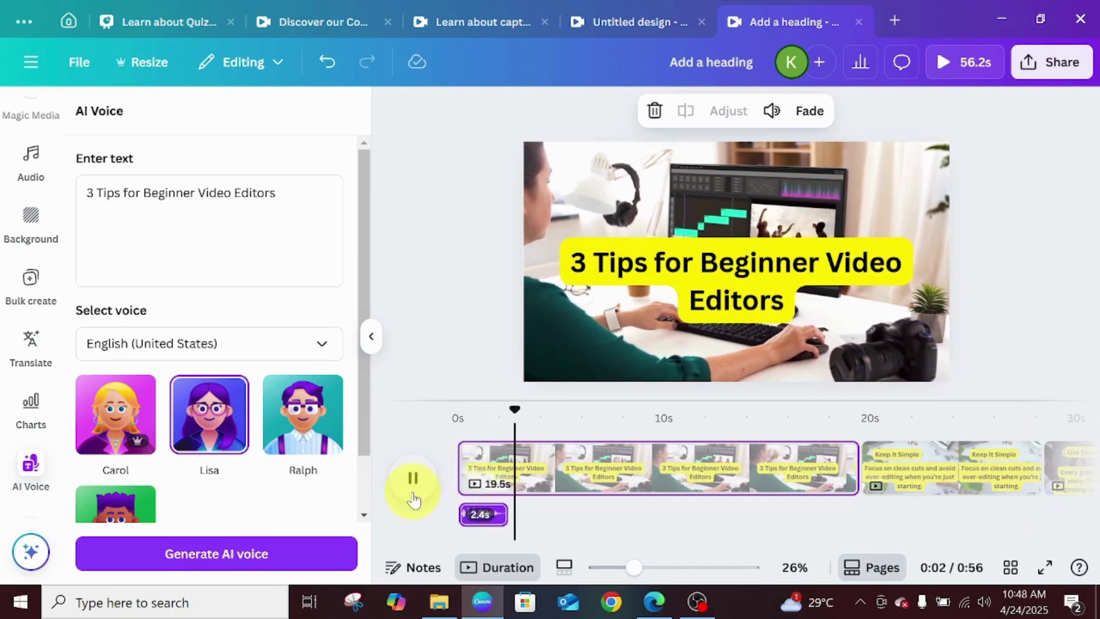
# Step: Split the opening page where its voiceover ends and delete the leftover second part
pyautogui.click(507, 483)
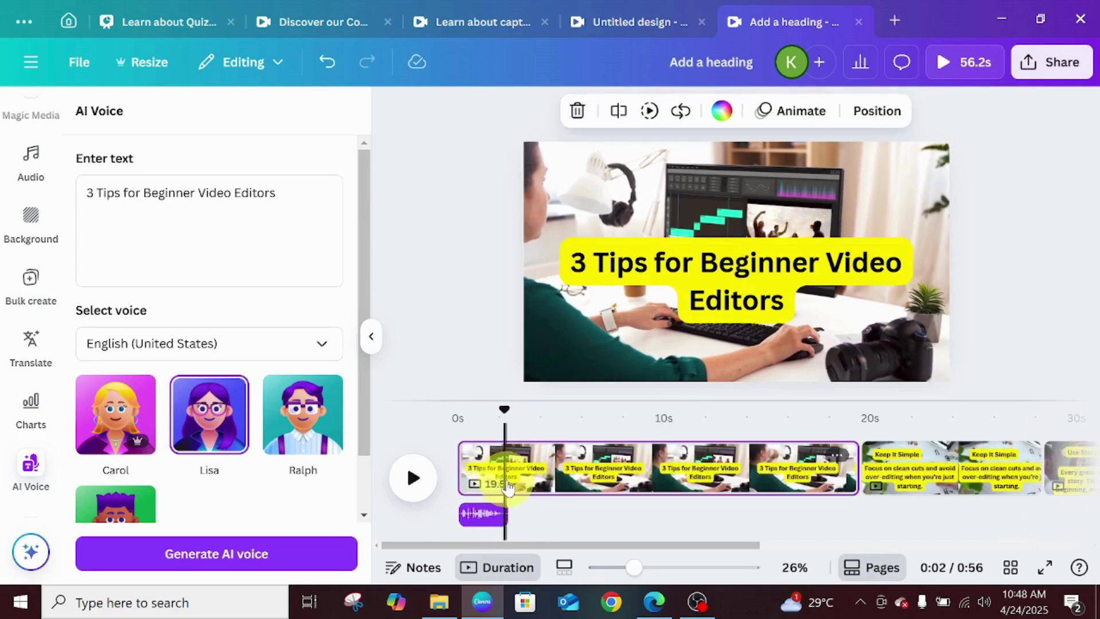
pyautogui.press('s')
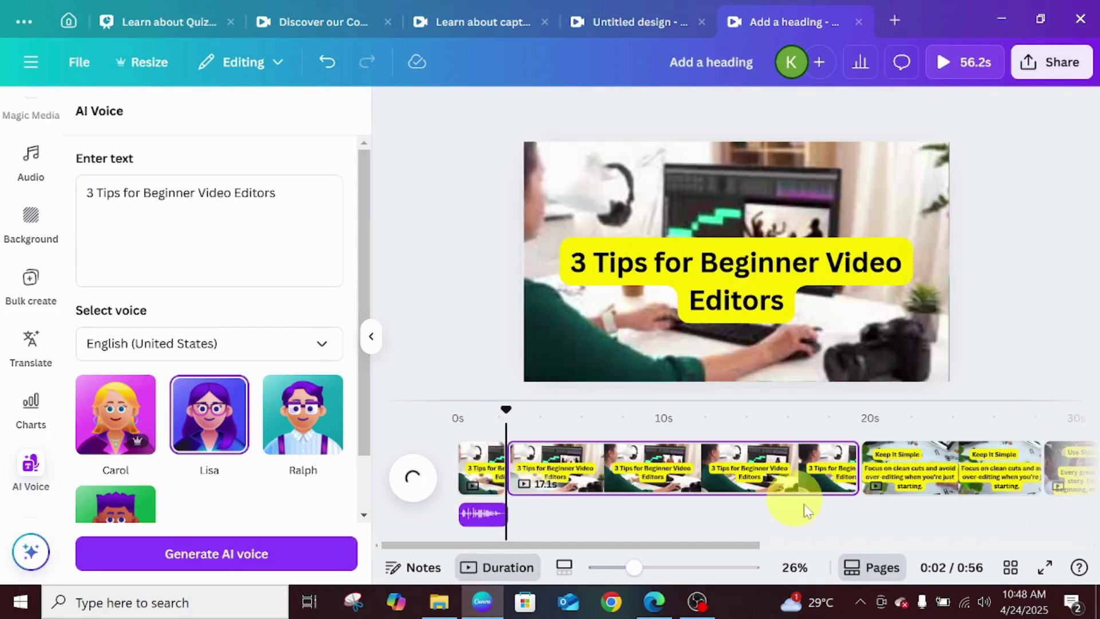
pyautogui.click(837, 456)
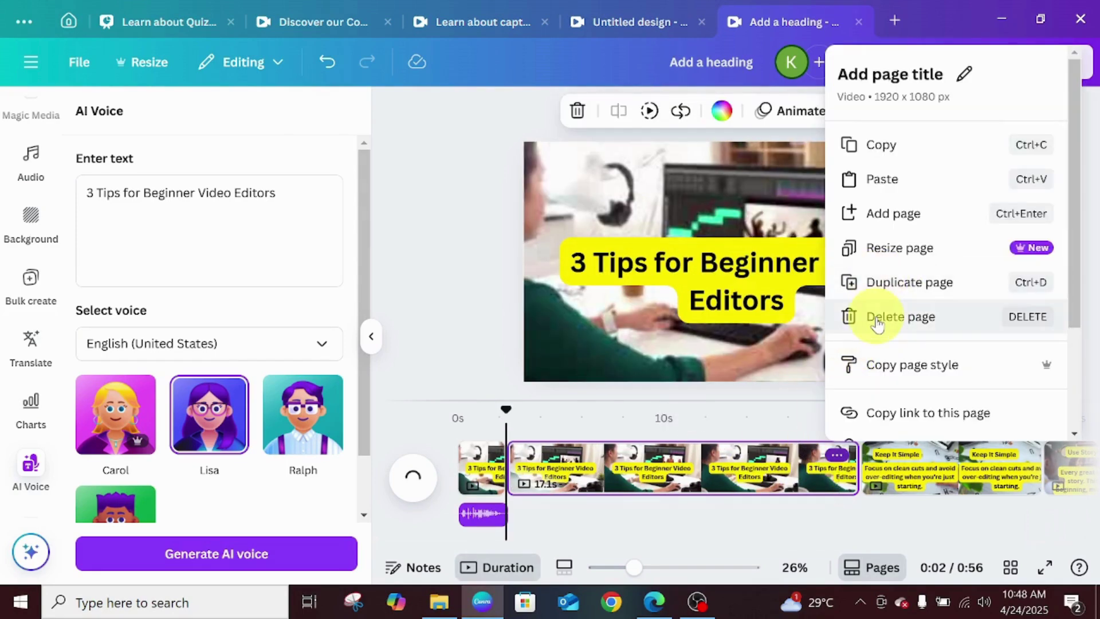
pyautogui.click(877, 324)
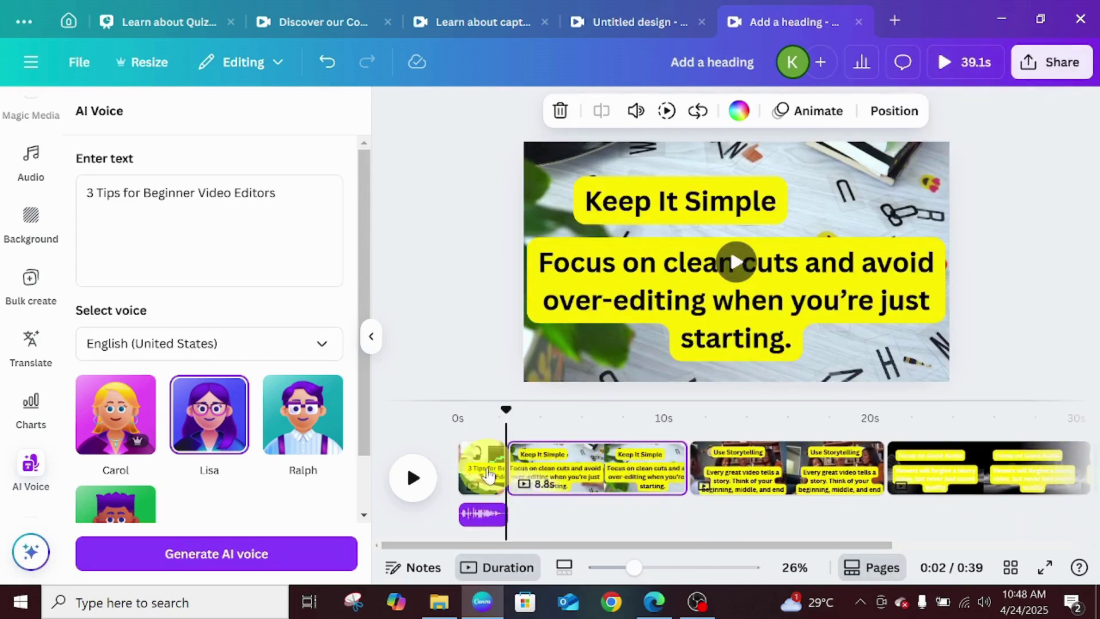
# Step: Play the trimmed opening page from the start to check it against its voiceover
pyautogui.click(465, 472)
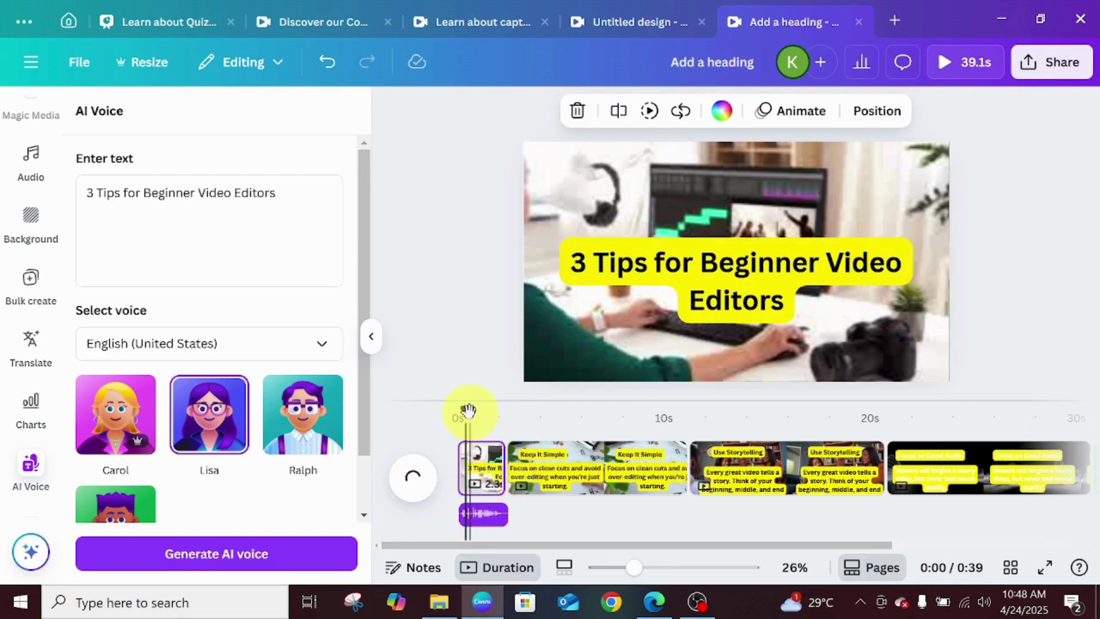
pyautogui.moveTo(464, 413); pyautogui.dragTo(458, 413)
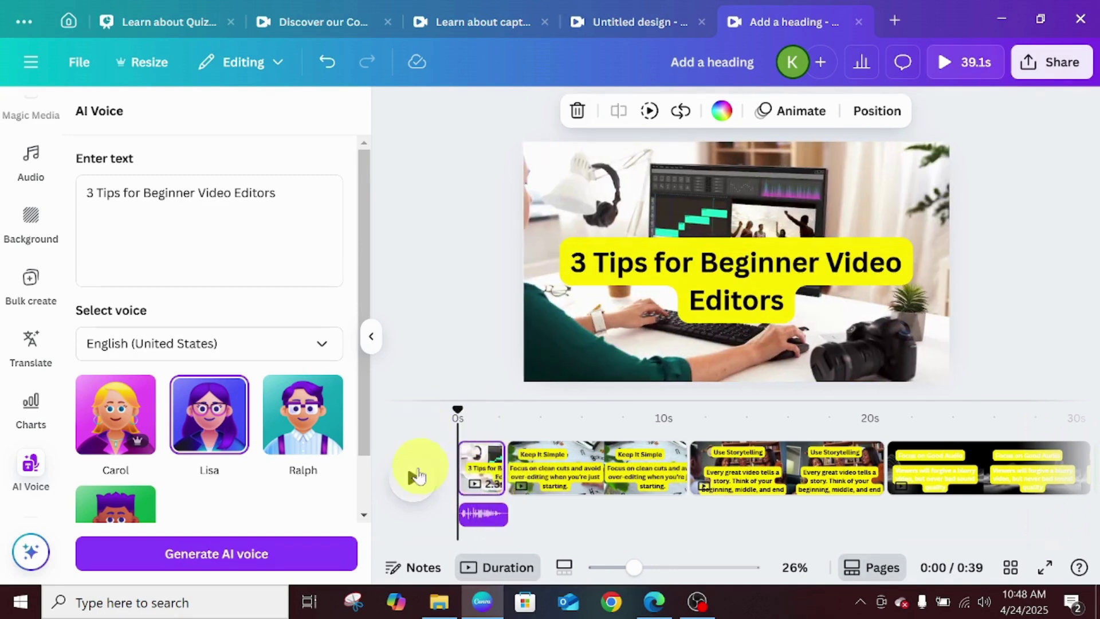
pyautogui.click(413, 480)
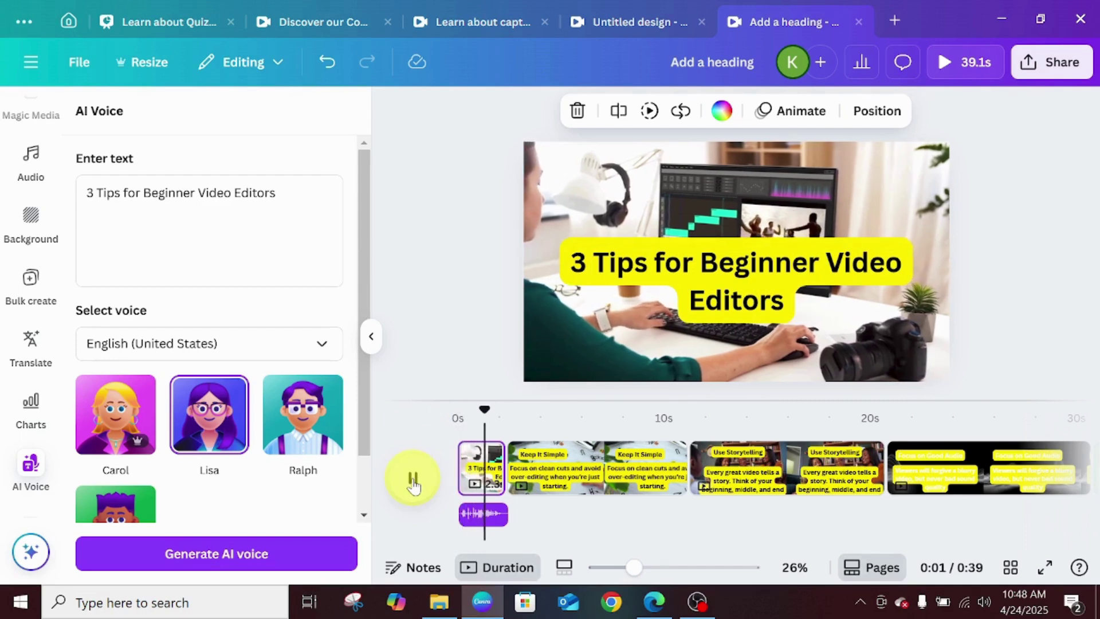
pyautogui.click(413, 480)
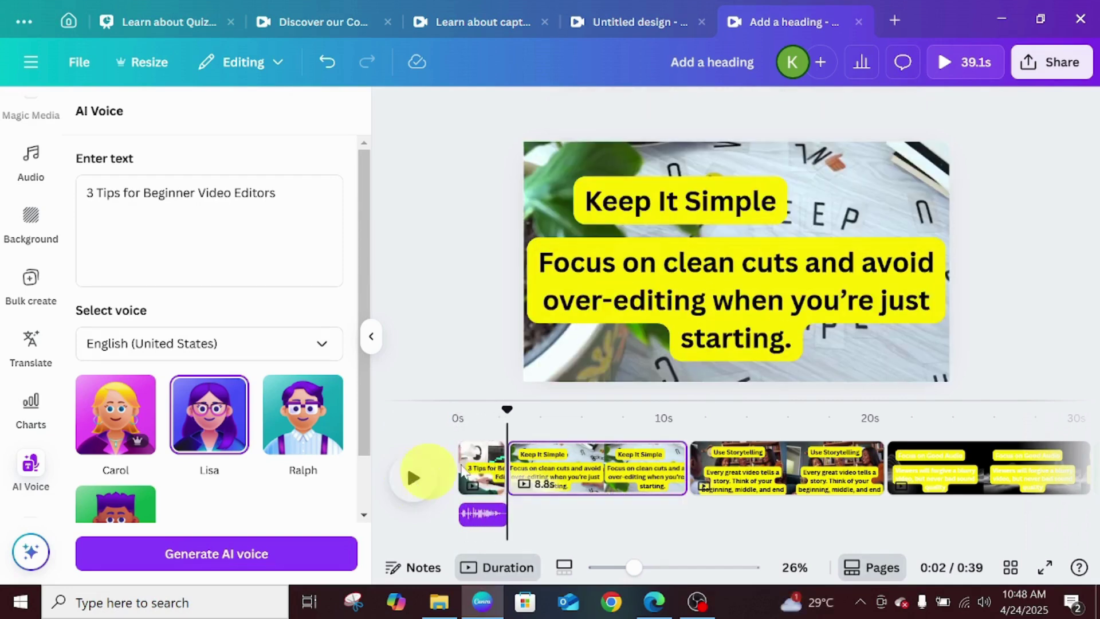
# Step: On the "Keep It Simple" page, load the "Focus on clean cuts" body text into the AI voice generator
pyautogui.click(558, 479)
pyautogui.click(703, 275)
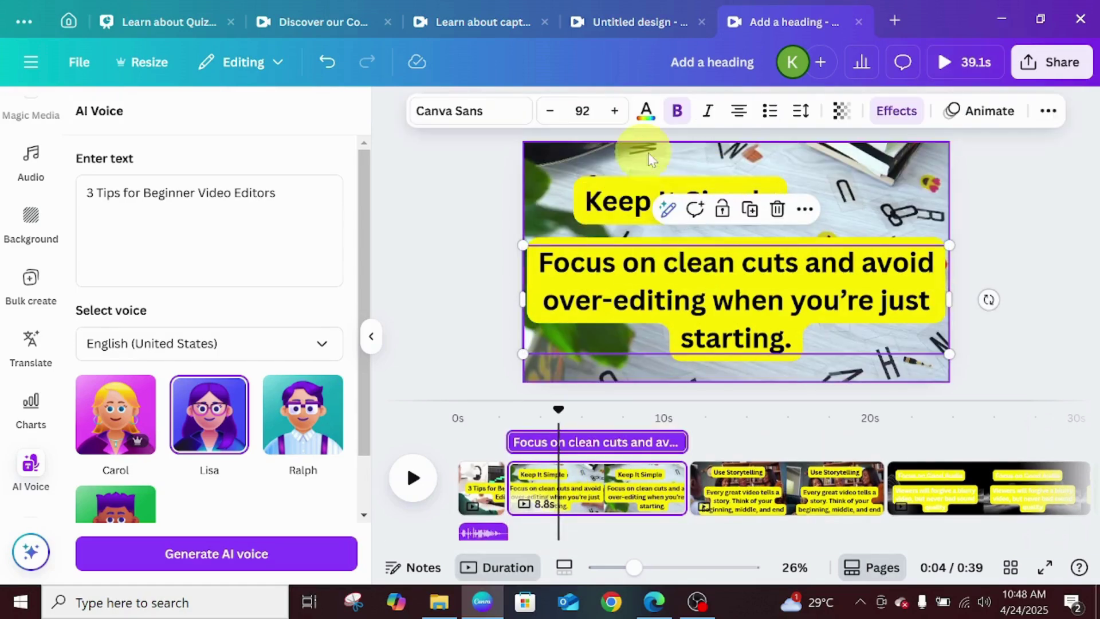
pyautogui.click(704, 206)
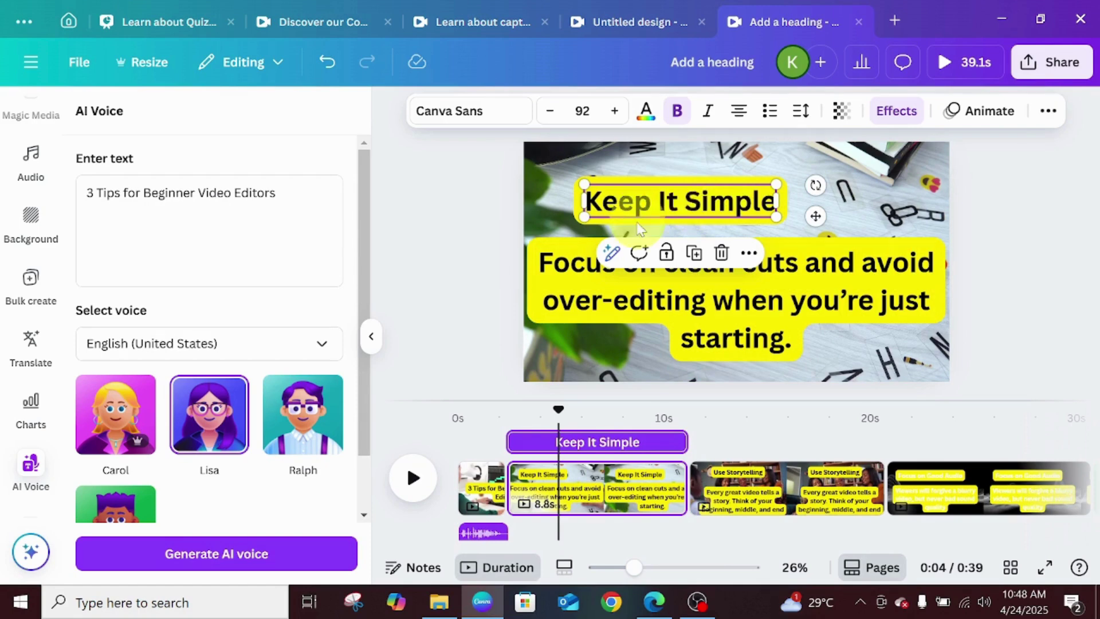
pyautogui.click(580, 306)
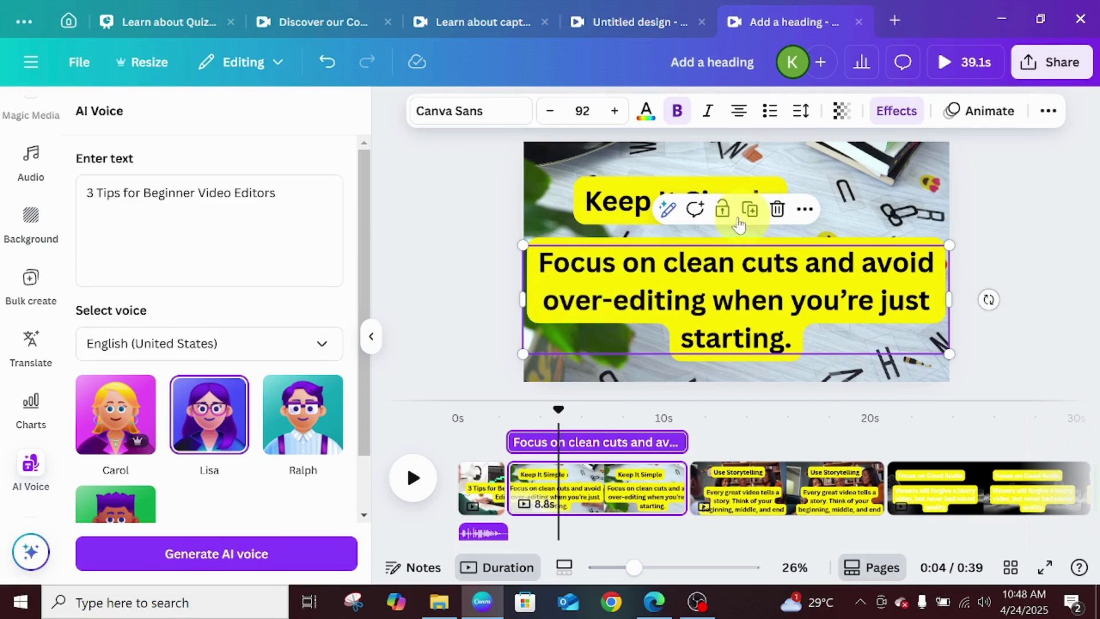
pyautogui.click(667, 208)
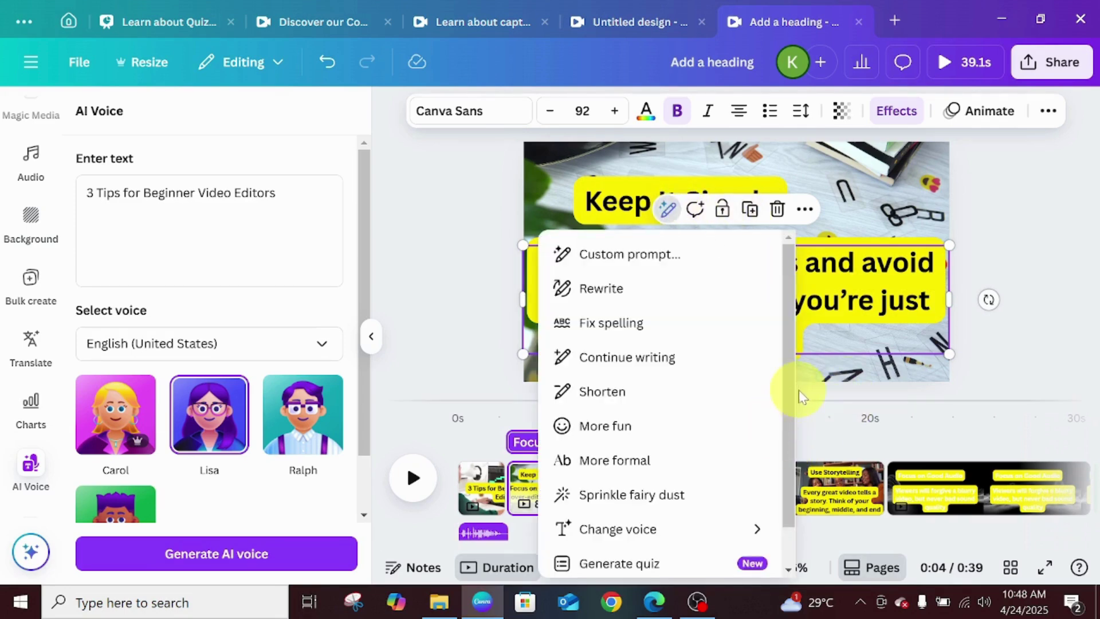
pyautogui.moveTo(789, 388); pyautogui.dragTo(821, 486)
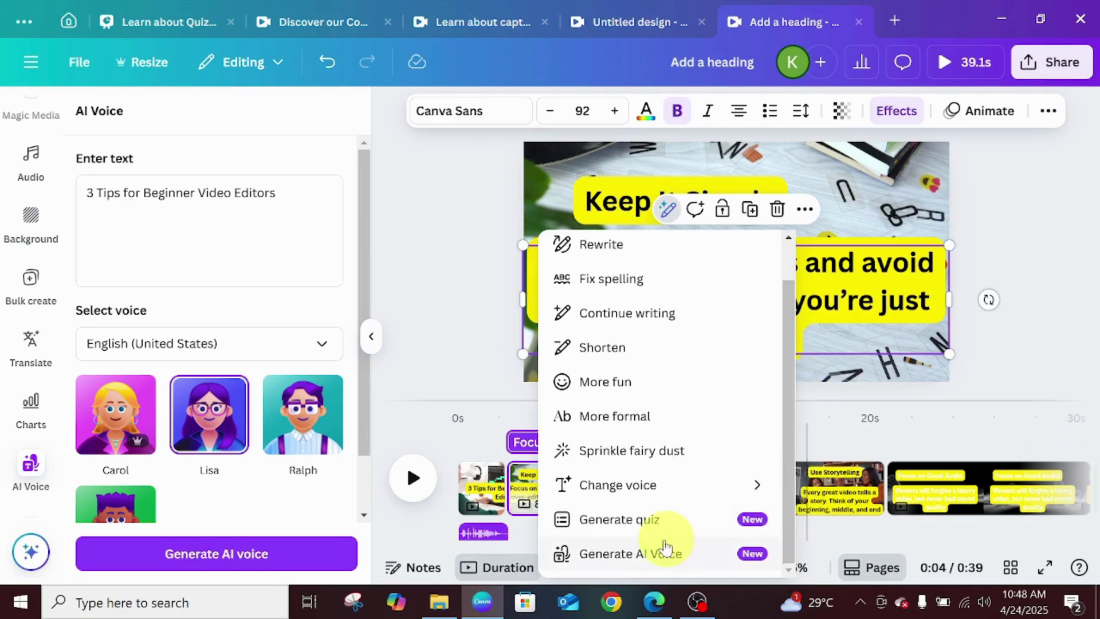
pyautogui.click(646, 555)
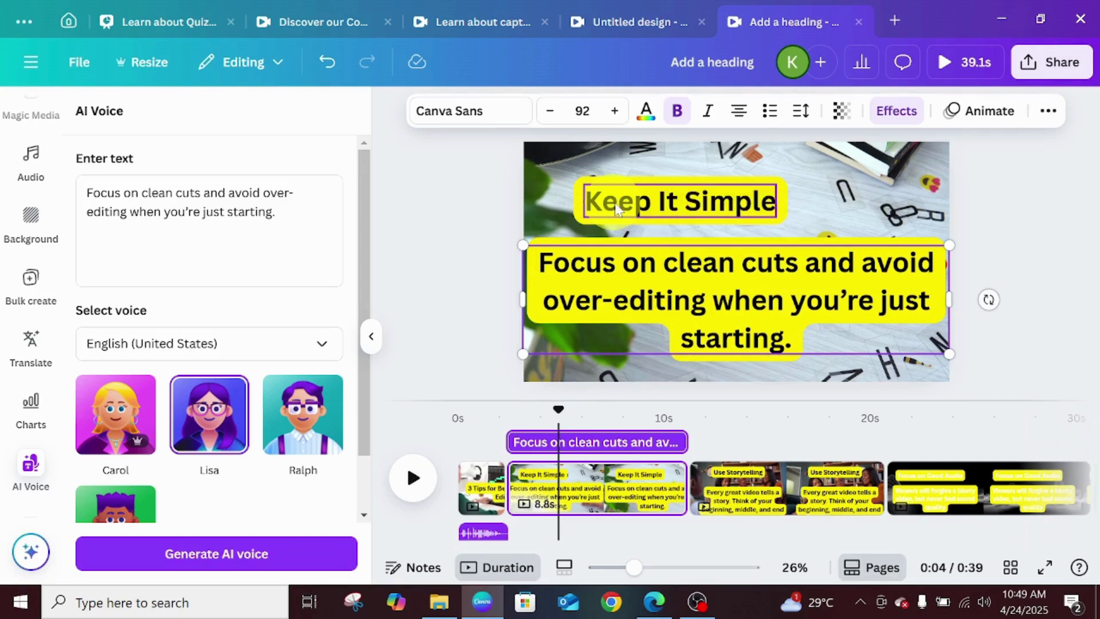
# Step: Select the "Keep It Simple" heading together with its body text and load both into the AI voice generator
pyautogui.keyDown('shift'); pyautogui.click(637, 213); pyautogui.keyUp('shift')
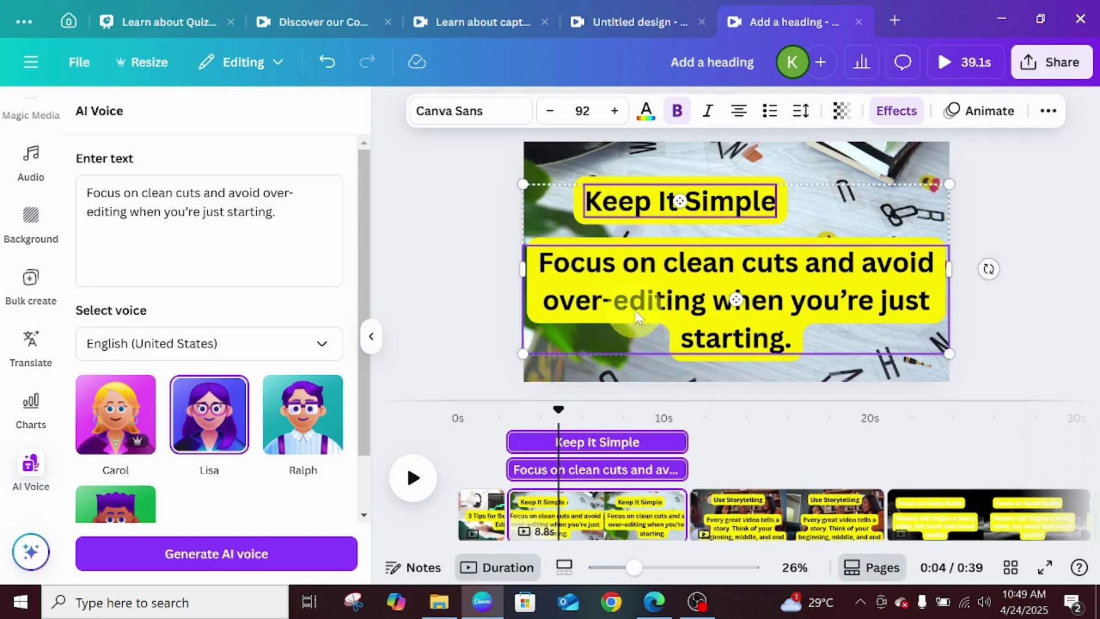
pyautogui.click(623, 167)
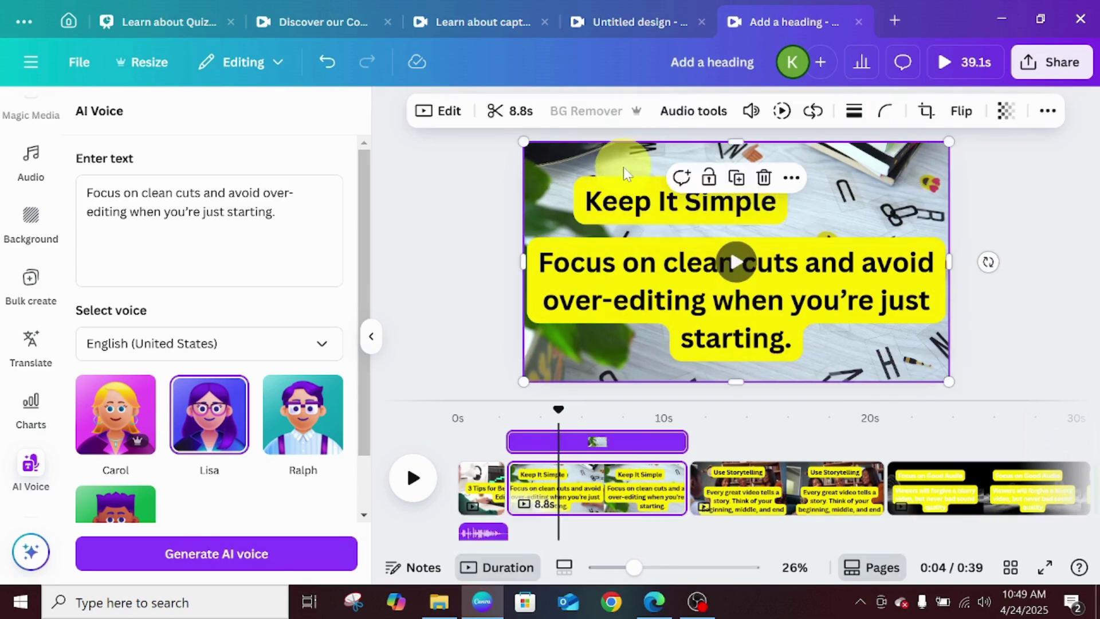
pyautogui.click(607, 274)
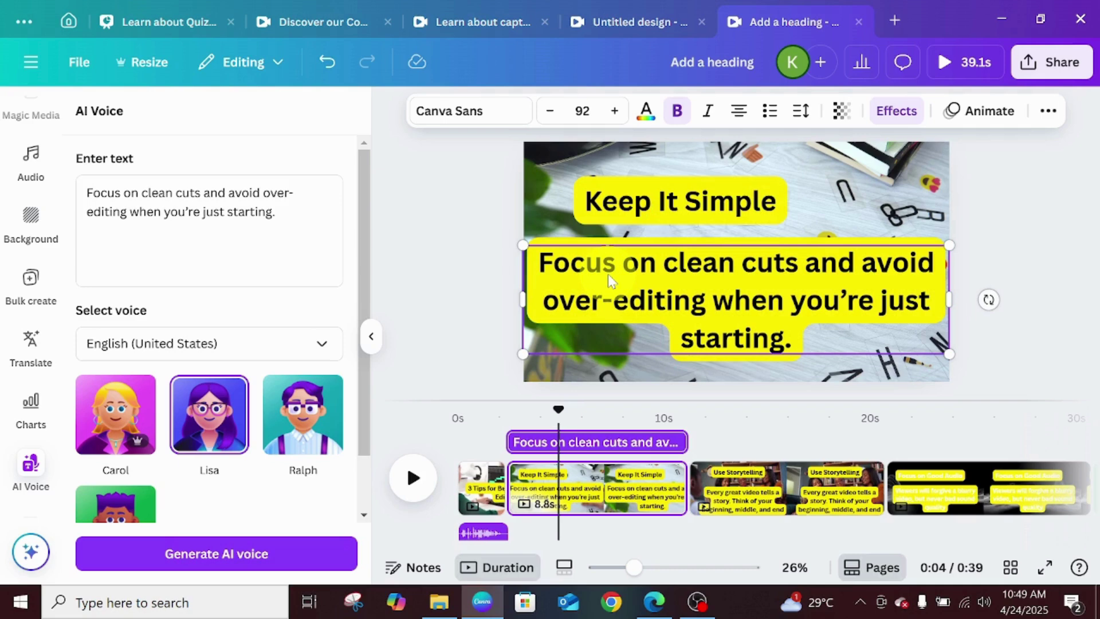
pyautogui.keyDown('shift'); pyautogui.click(641, 203); pyautogui.keyUp('shift')
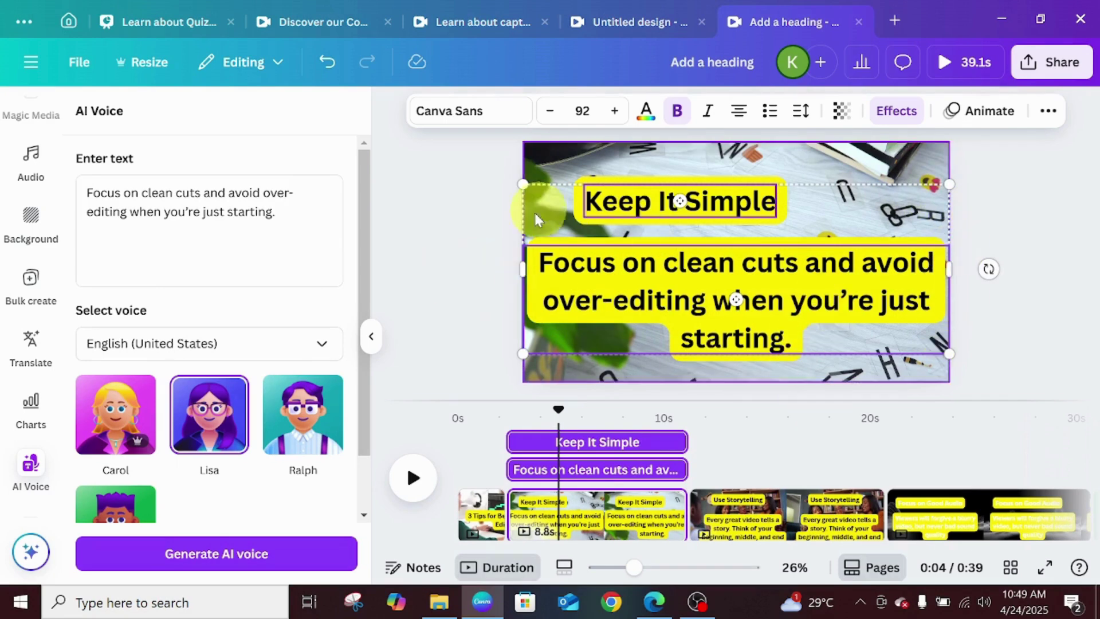
pyautogui.click(743, 315)
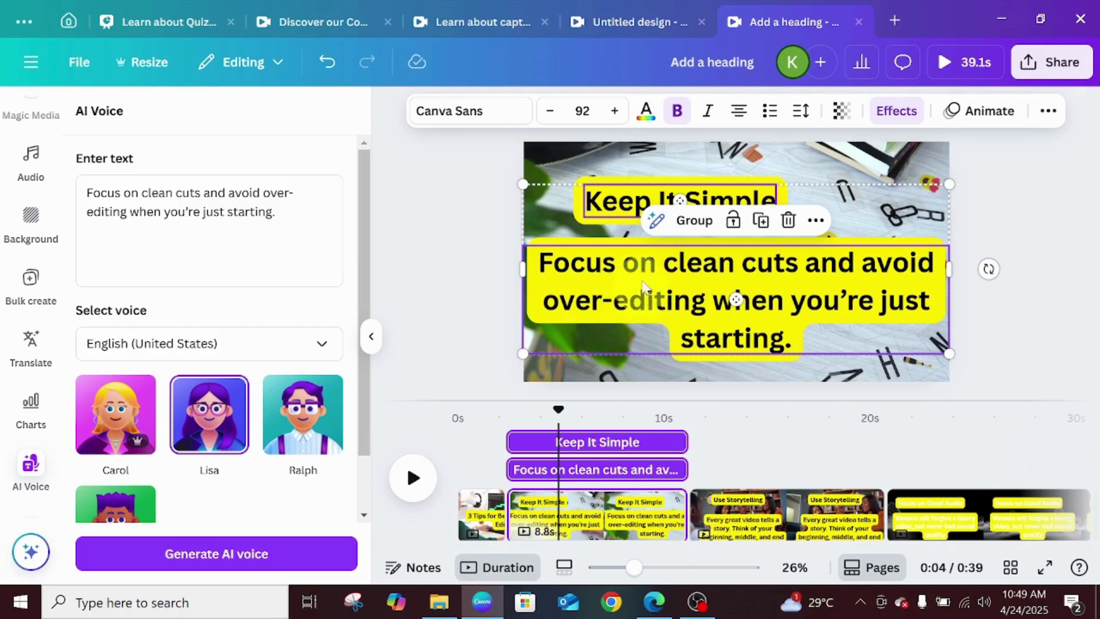
pyautogui.click(655, 229)
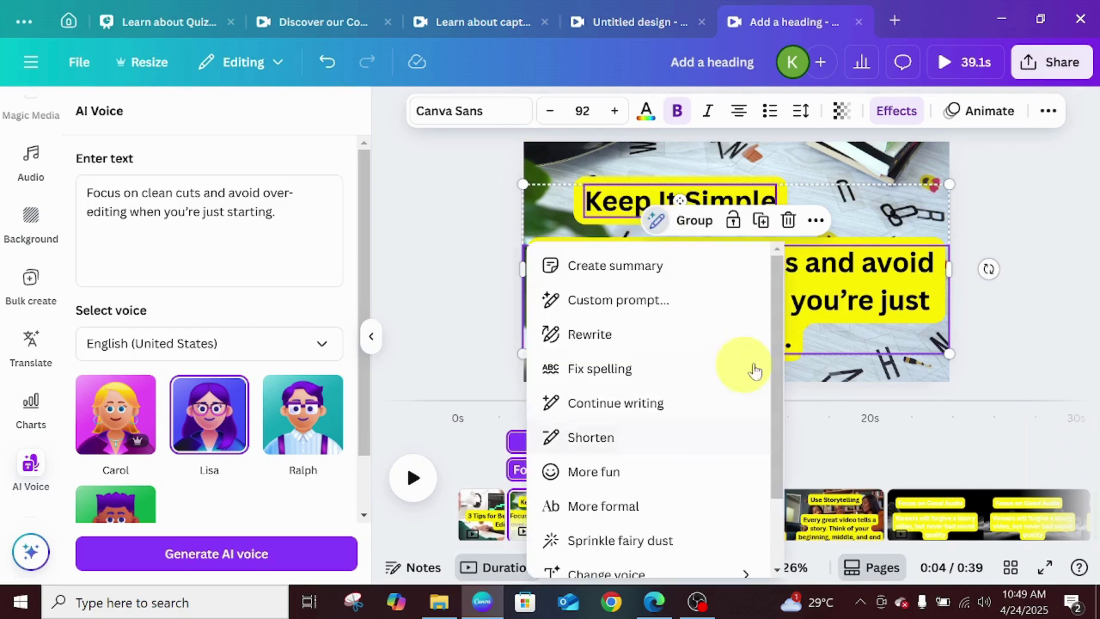
pyautogui.scroll(-2, 779, 378)
pyautogui.click(624, 552)
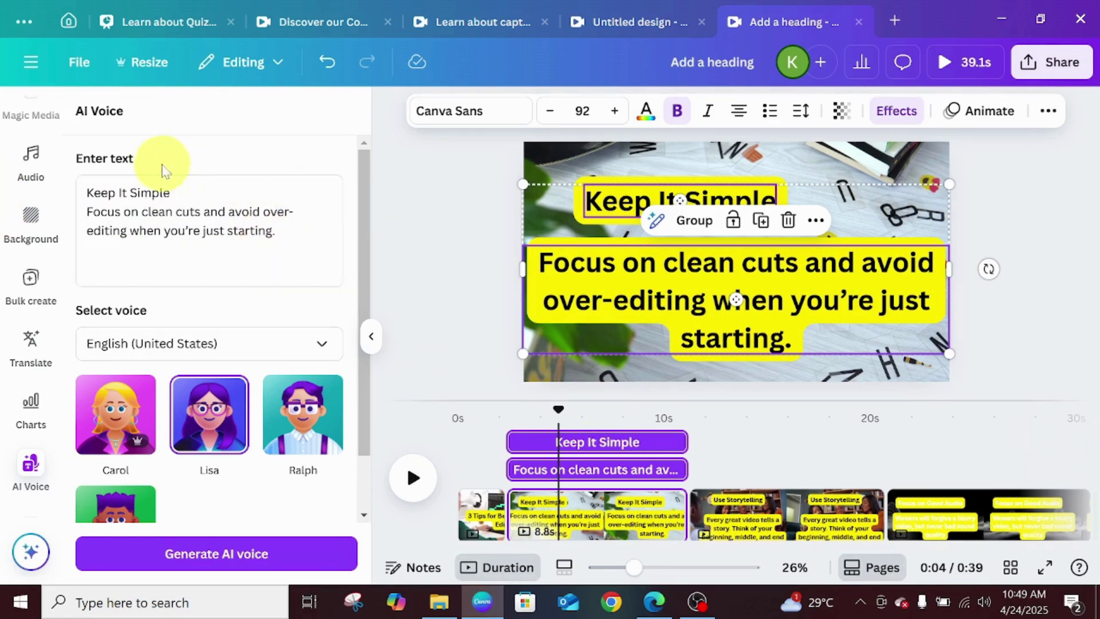
# Step: Remove the "Keep It Simple" line from the AI voice text, leaving only the body sentence
pyautogui.click(658, 167)
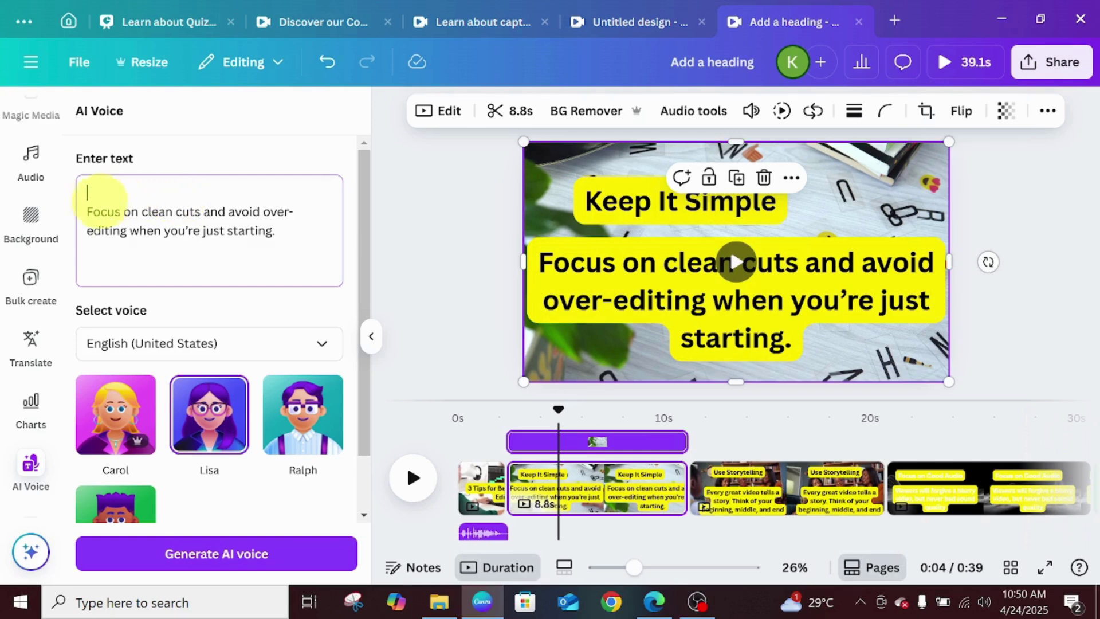
pyautogui.click(86, 211)
pyautogui.press('BackSpace')
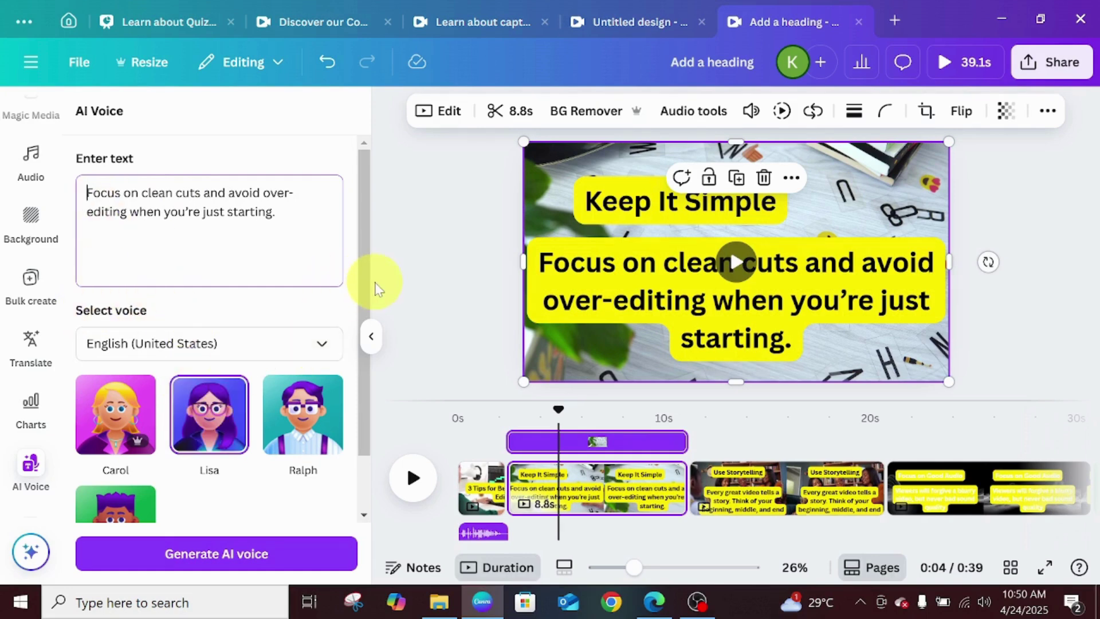
# Step: Use the Lisa voice and generate the body text's voiceover with the playhead at the start of the "Keep It Simple" page
pyautogui.moveTo(359, 294); pyautogui.dragTo(352, 468)
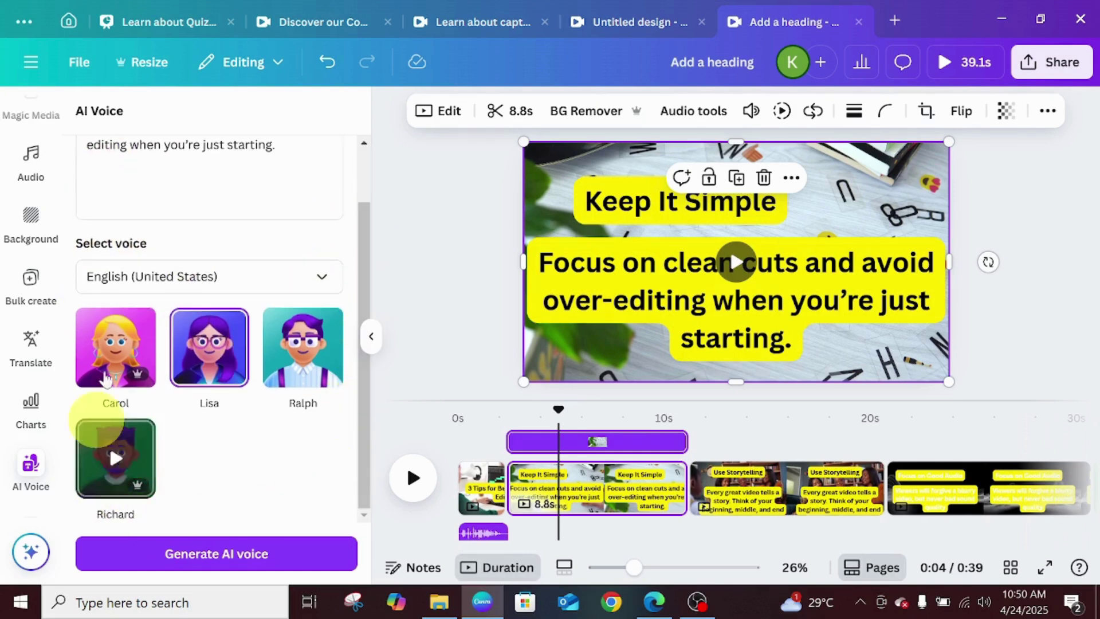
pyautogui.click(225, 361)
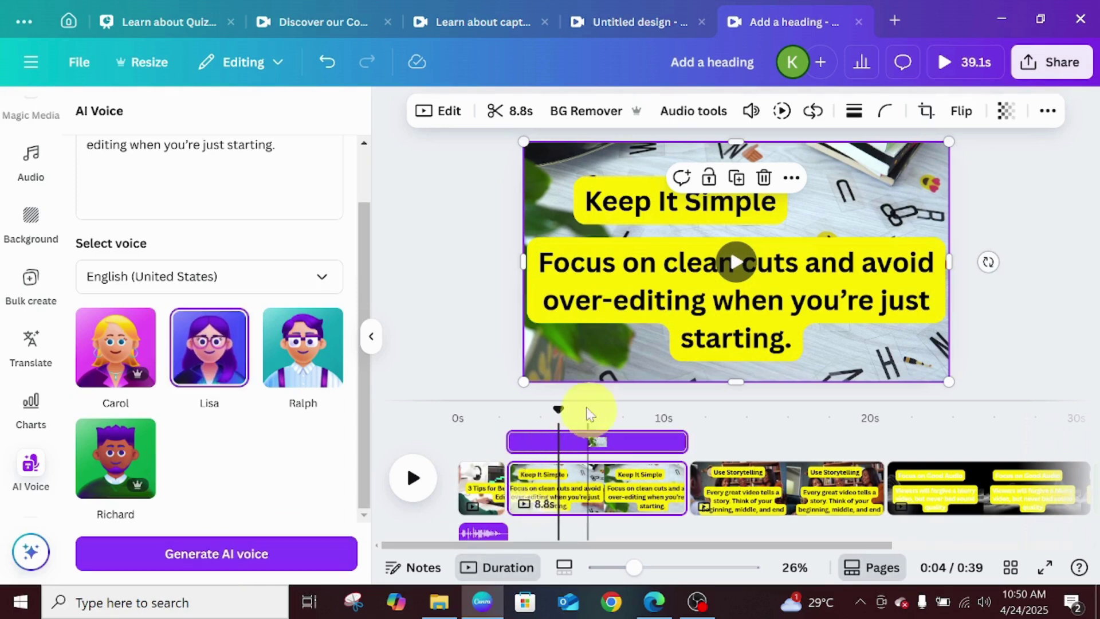
pyautogui.moveTo(557, 410); pyautogui.dragTo(509, 427)
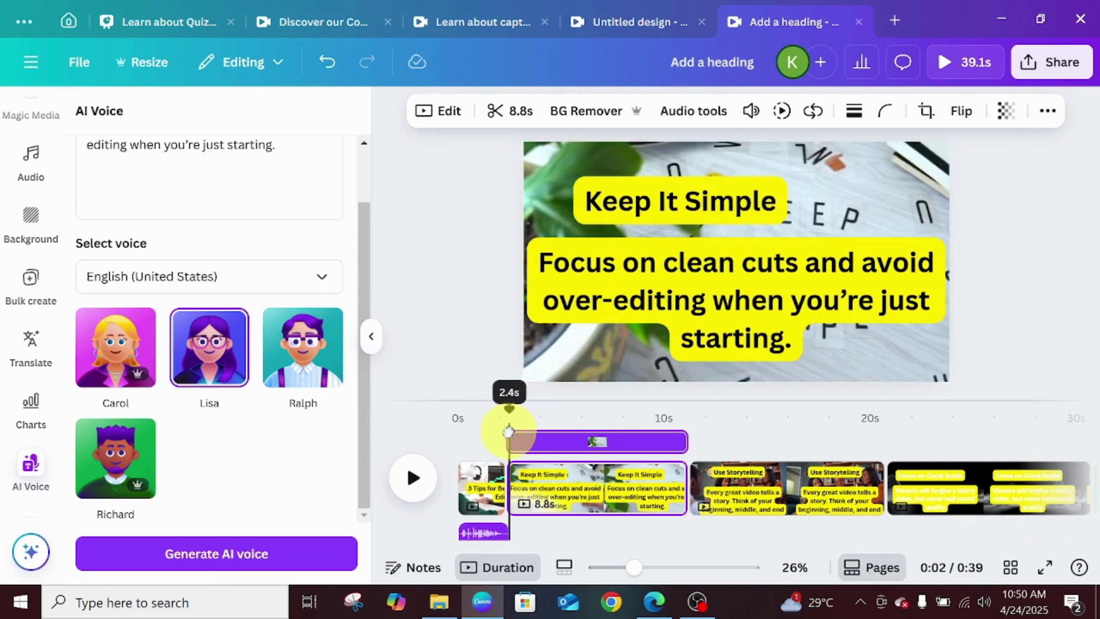
pyautogui.click(223, 558)
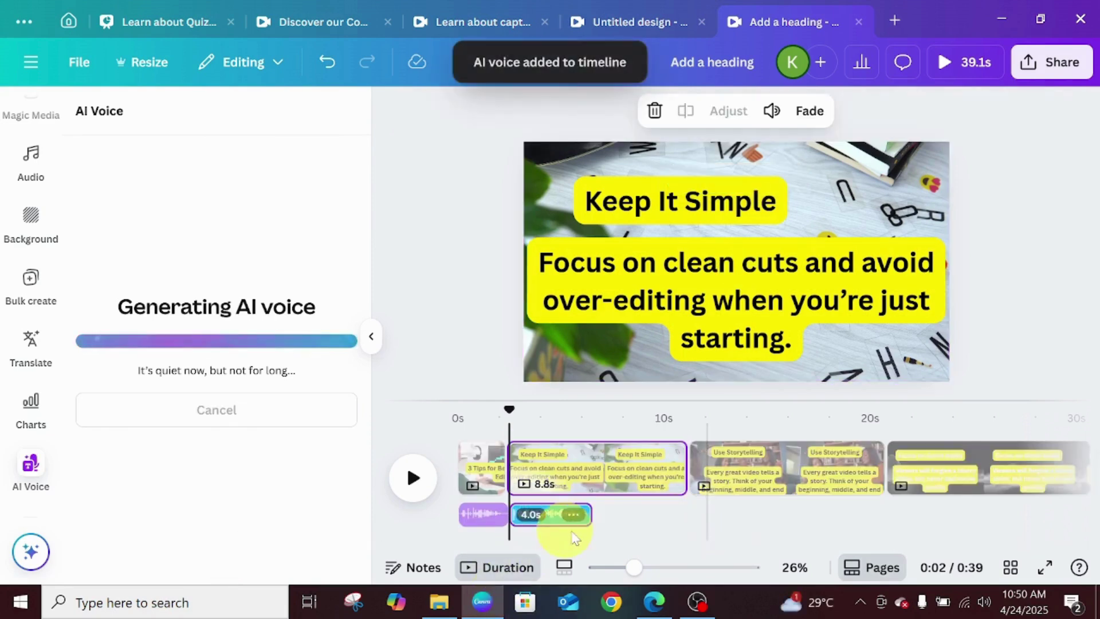
# Step: Play back the "Keep It Simple" page to check its new voiceover
pyautogui.moveTo(578, 519); pyautogui.dragTo(580, 519)
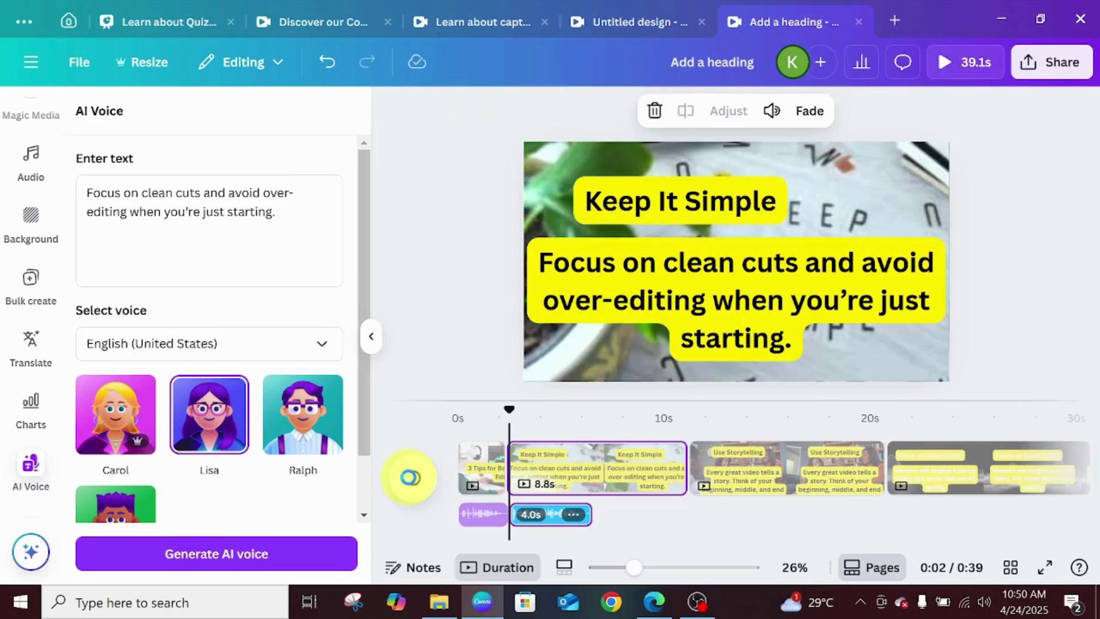
pyautogui.click(410, 477)
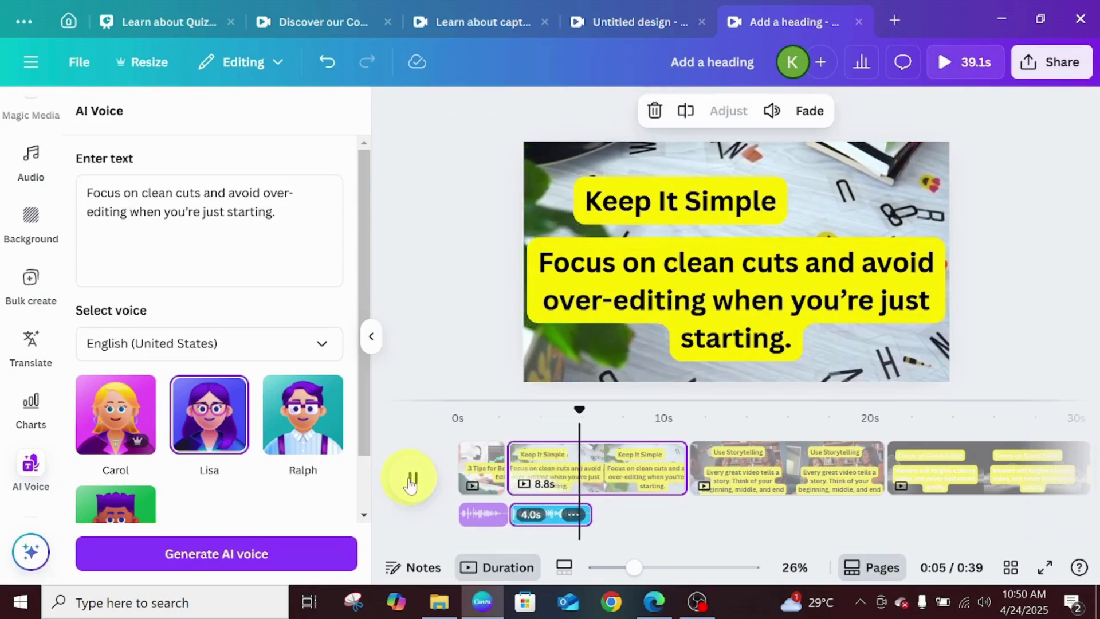
pyautogui.click(411, 479)
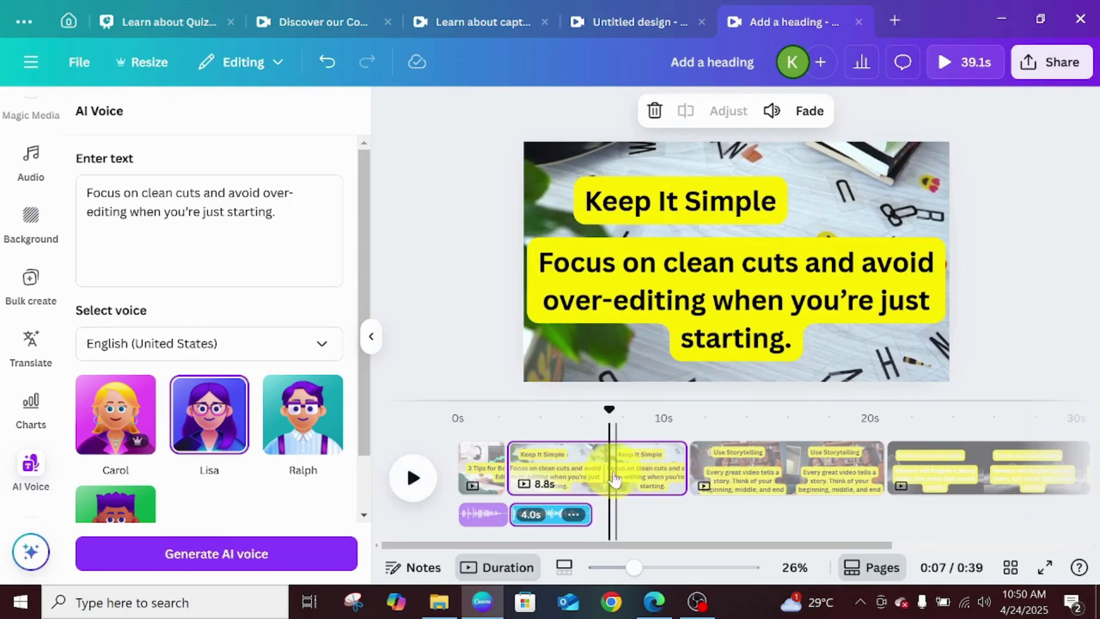
# Step: Split the "Keep It Simple" page where its voiceover ends and delete the leftover second part
pyautogui.click(592, 491)
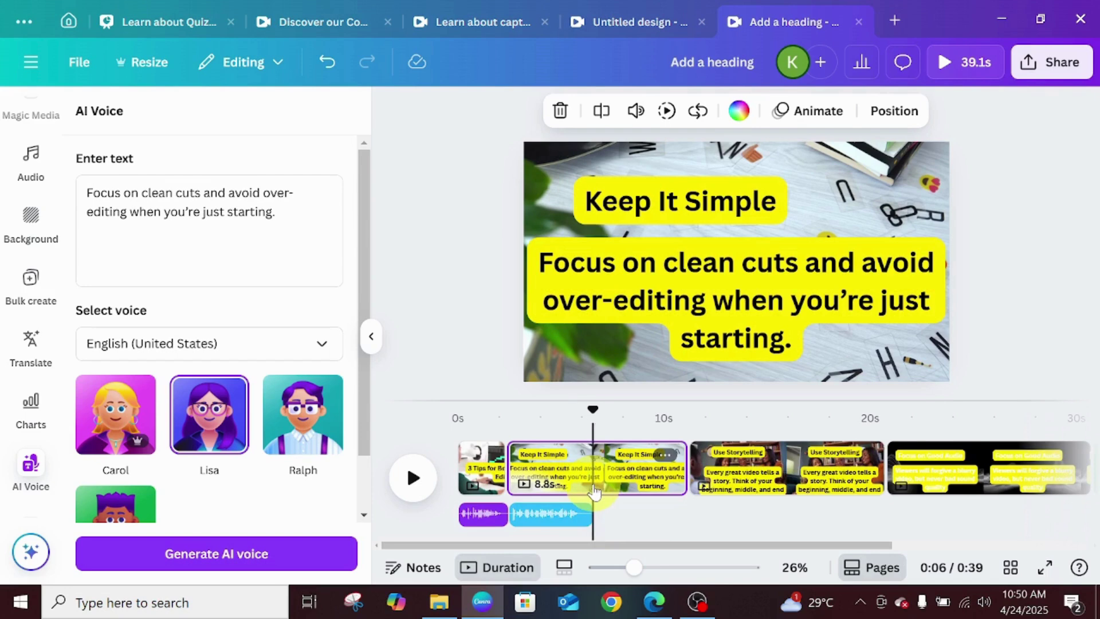
pyautogui.press('s')
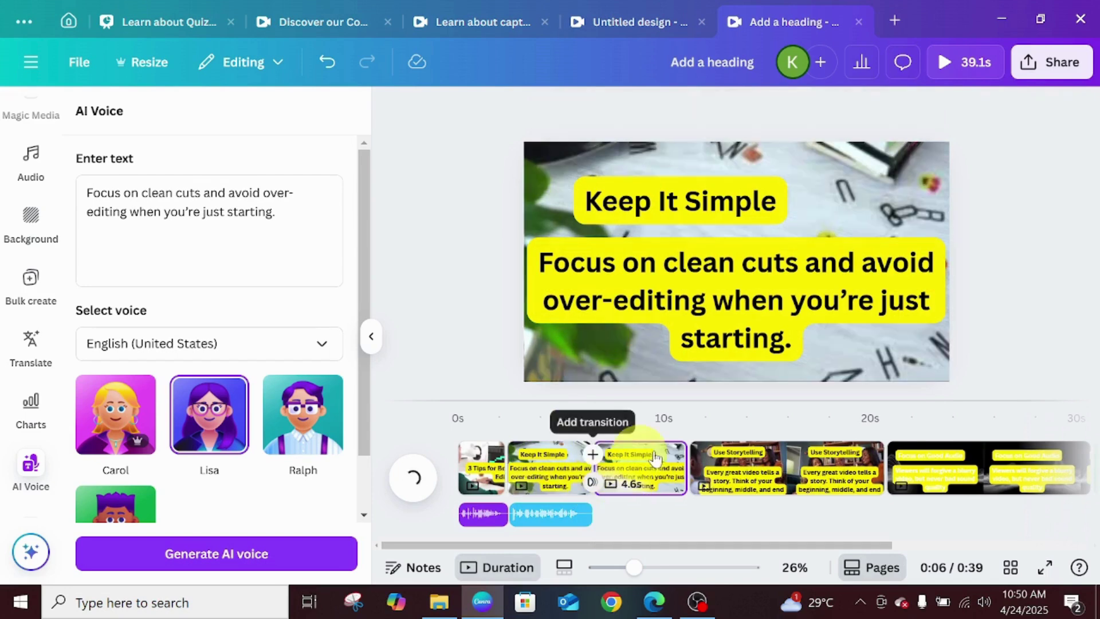
pyautogui.click(664, 456)
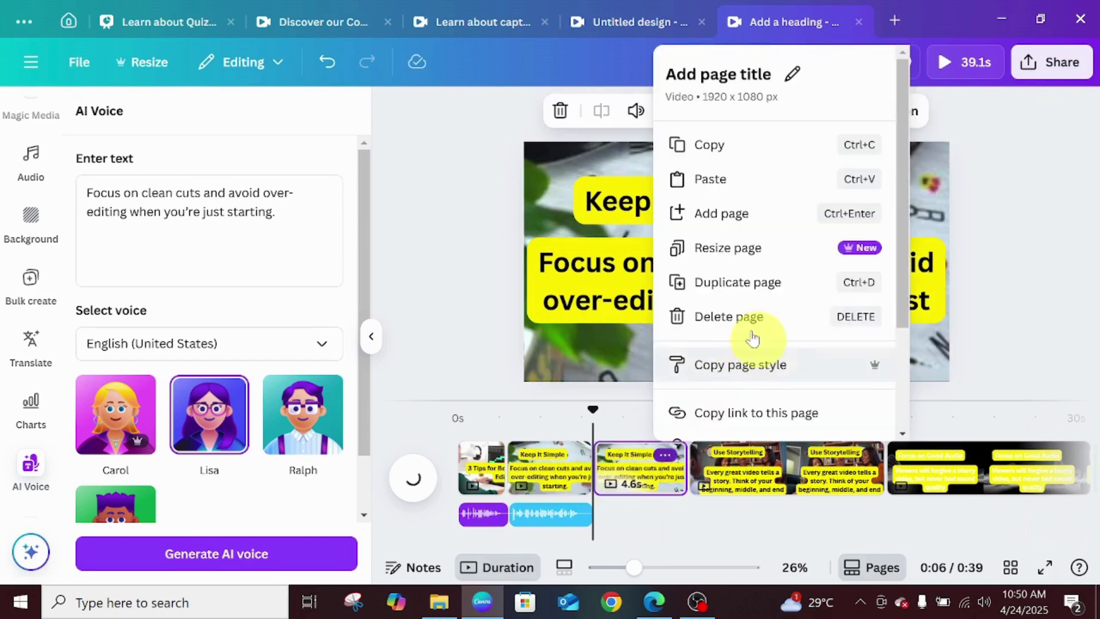
pyautogui.press('Delete')
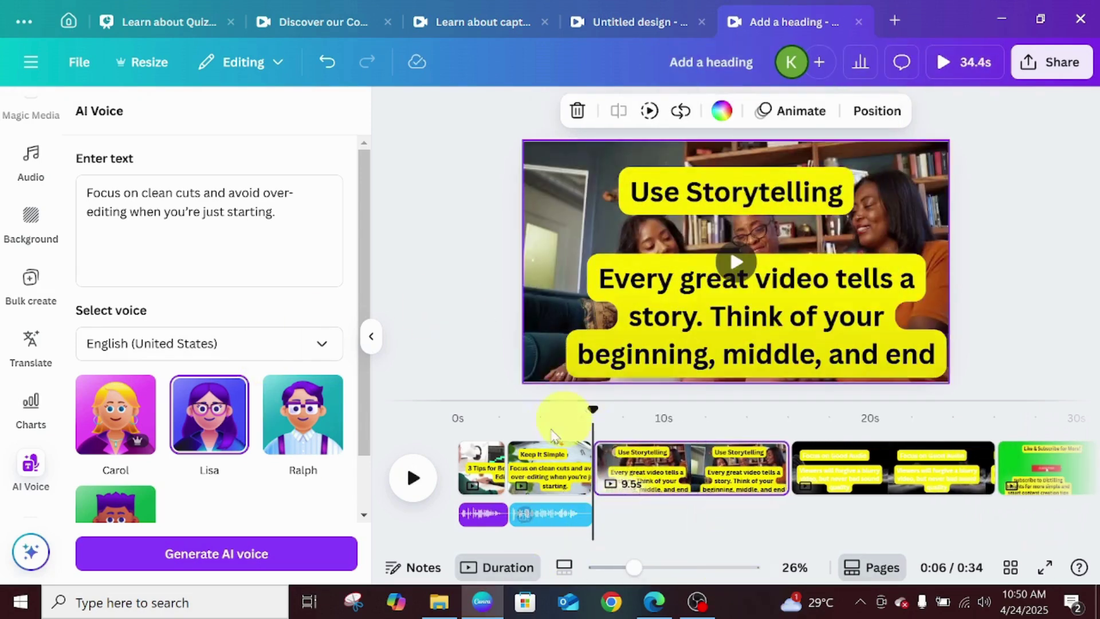
# Step: Remove the body text from the "Keep It Simple" page and move its heading down to the middle
pyautogui.moveTo(593, 409); pyautogui.dragTo(536, 409)
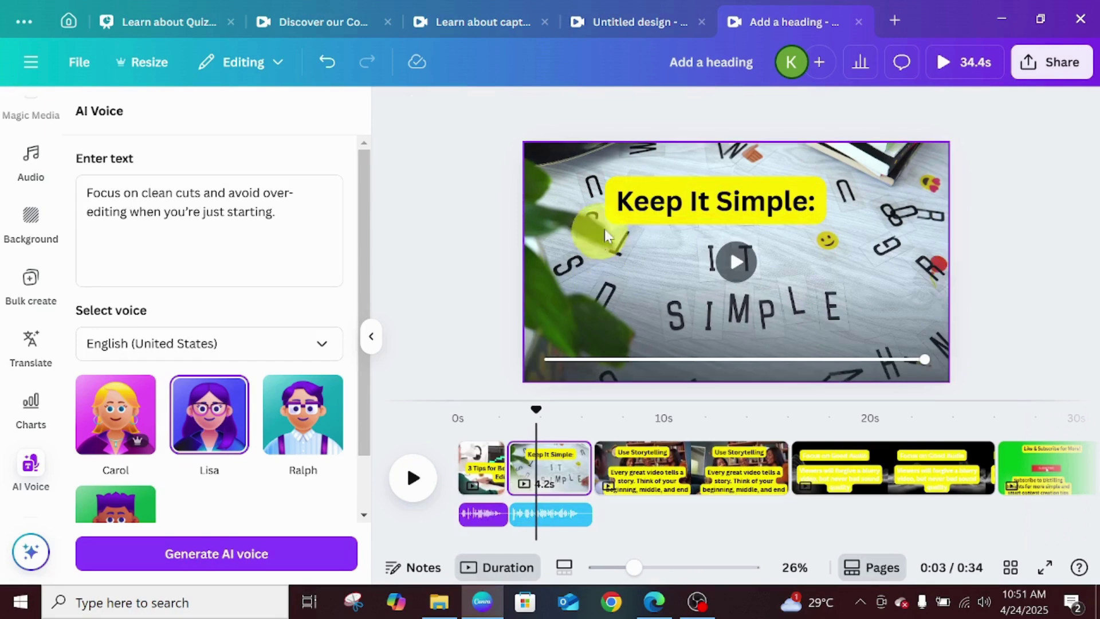
pyautogui.click(726, 189)
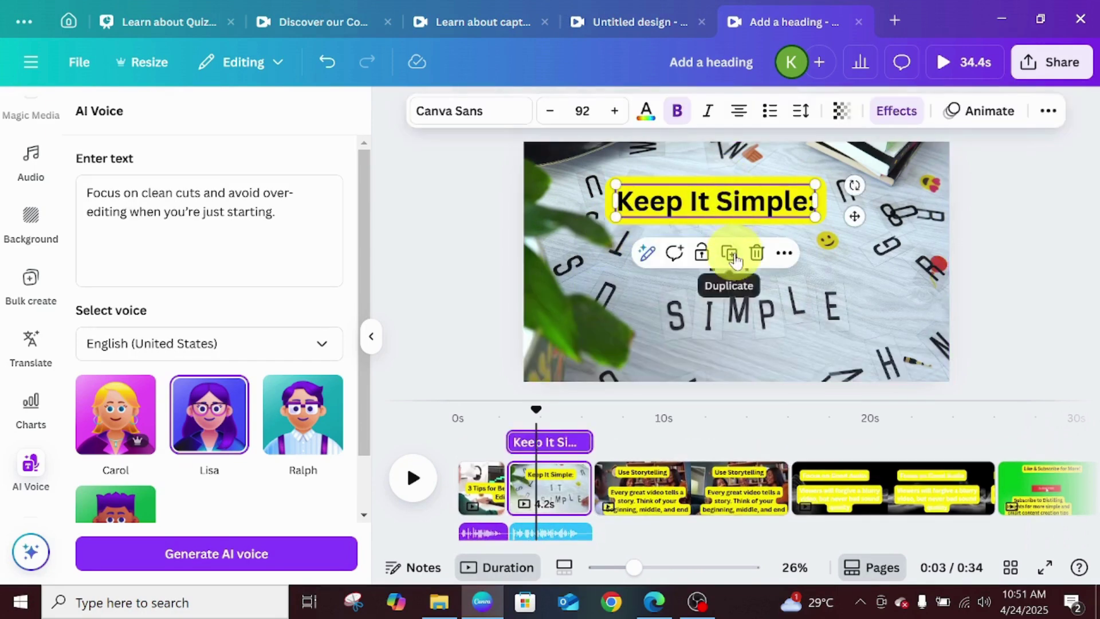
pyautogui.moveTo(860, 229); pyautogui.dragTo(871, 276)
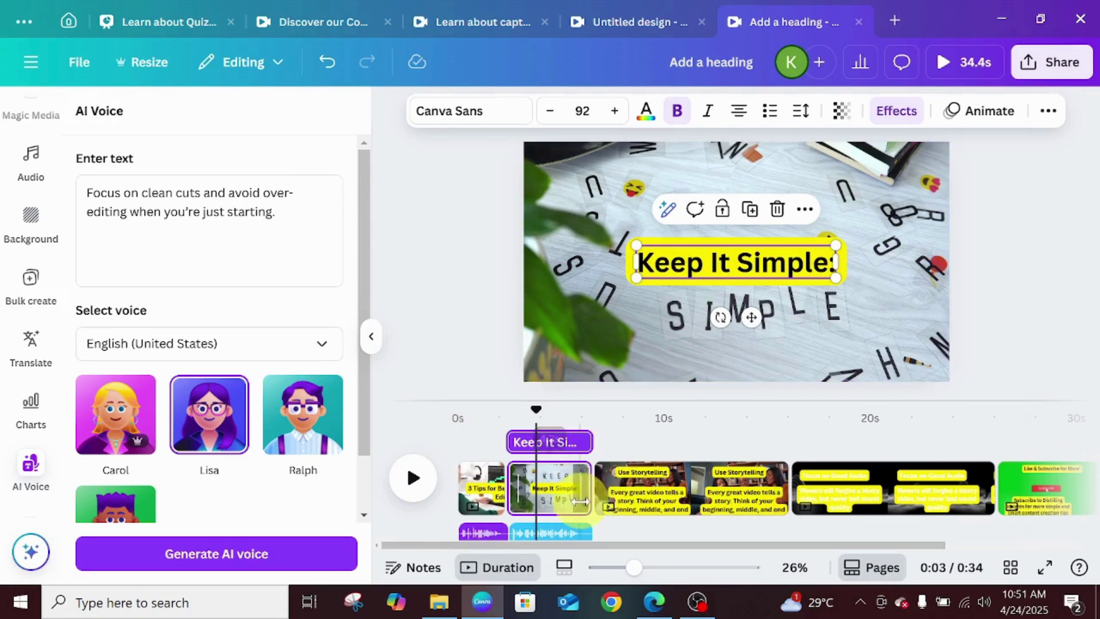
pyautogui.moveTo(592, 517)
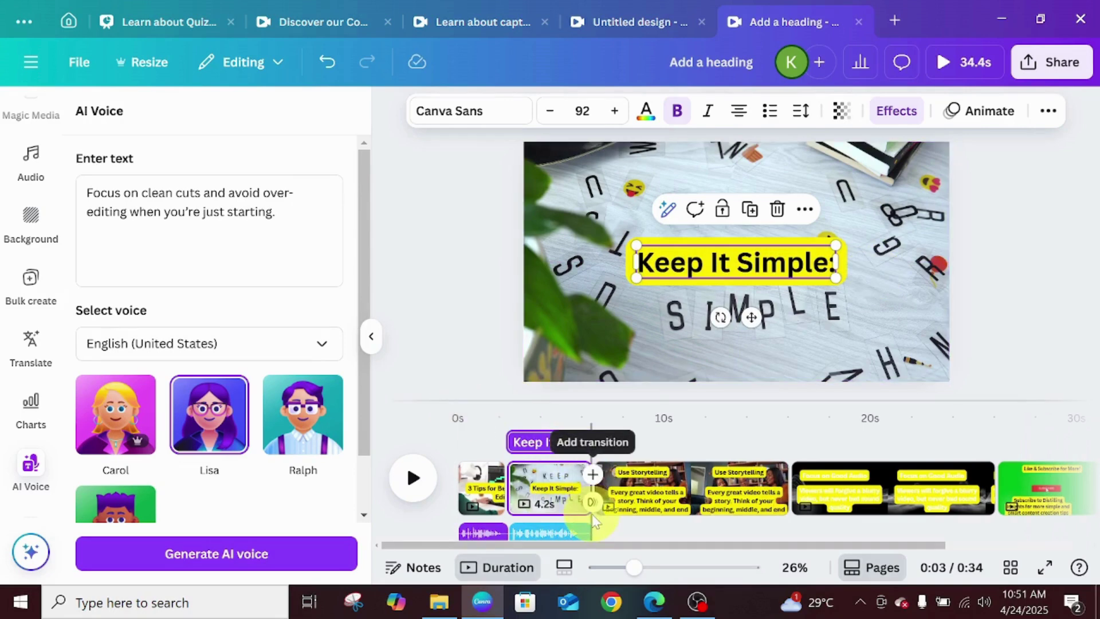
# Step: Load the body text of the "Use Storytelling" page into the AI voice generator
pyautogui.click(645, 489)
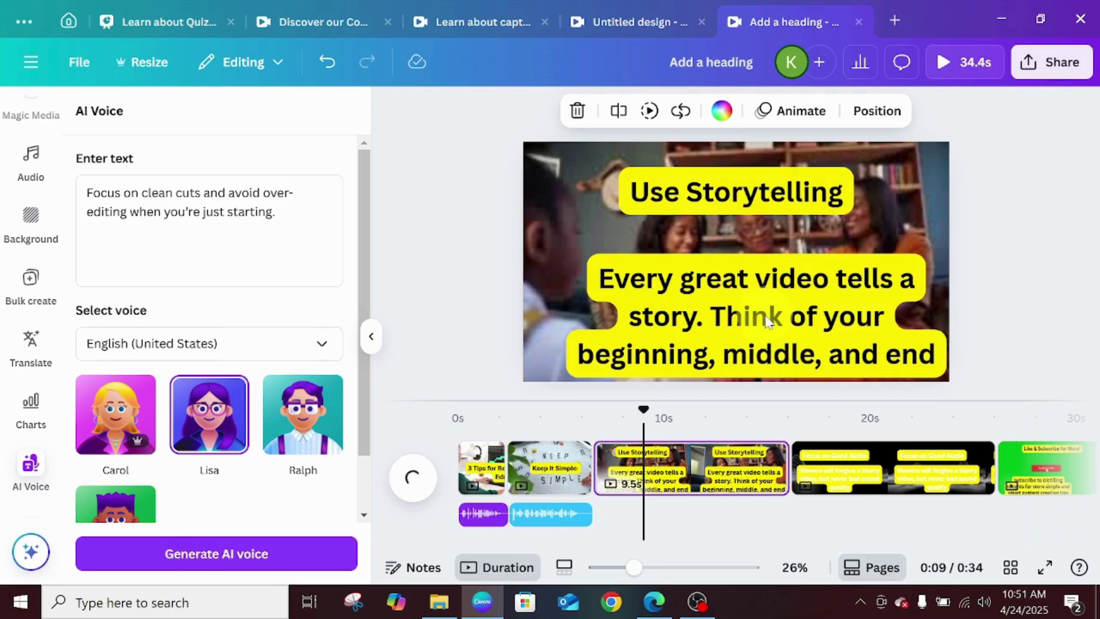
pyautogui.click(743, 318)
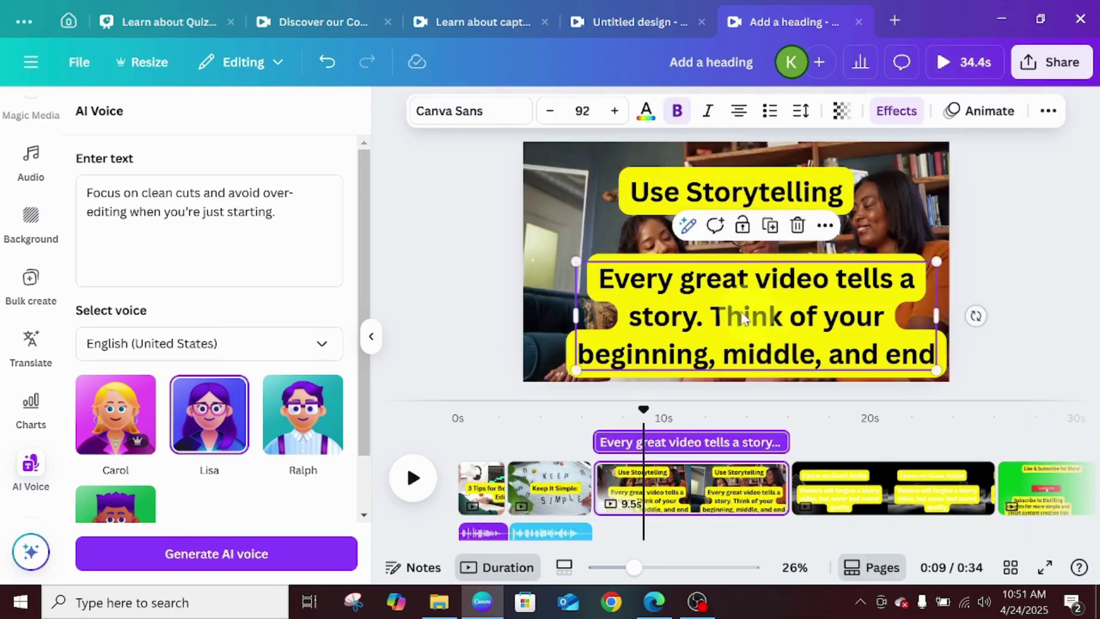
pyautogui.click(683, 226)
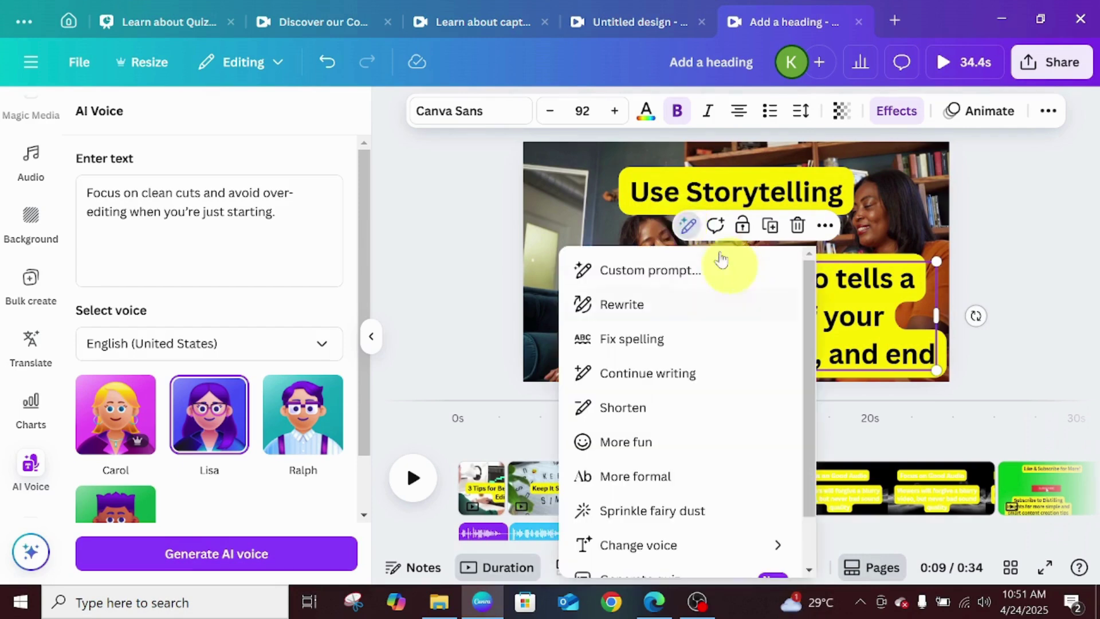
pyautogui.scroll(-2, 807, 318)
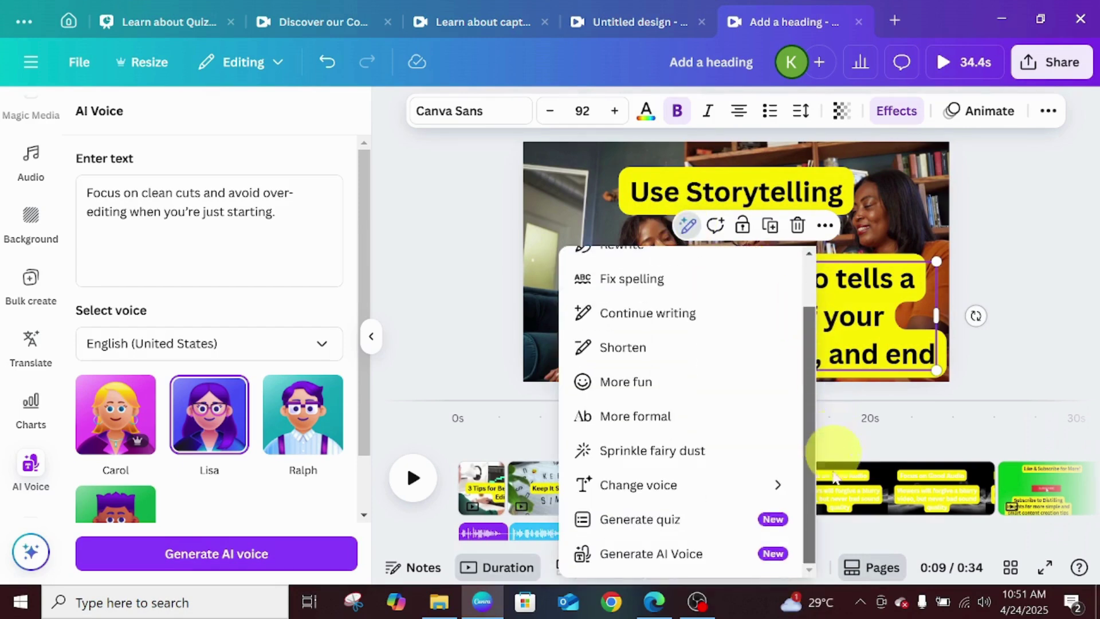
pyautogui.click(650, 554)
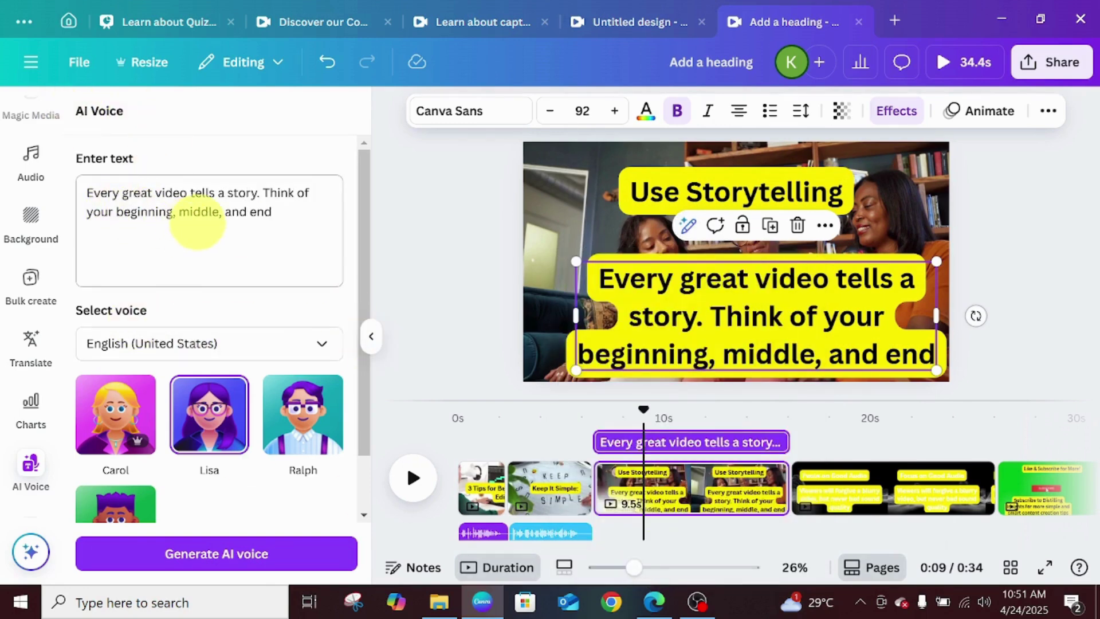
# Step: Generate the storytelling voiceover in the Lisa voice with the playhead at the start of the "Use Storytelling" page
pyautogui.click(232, 435)
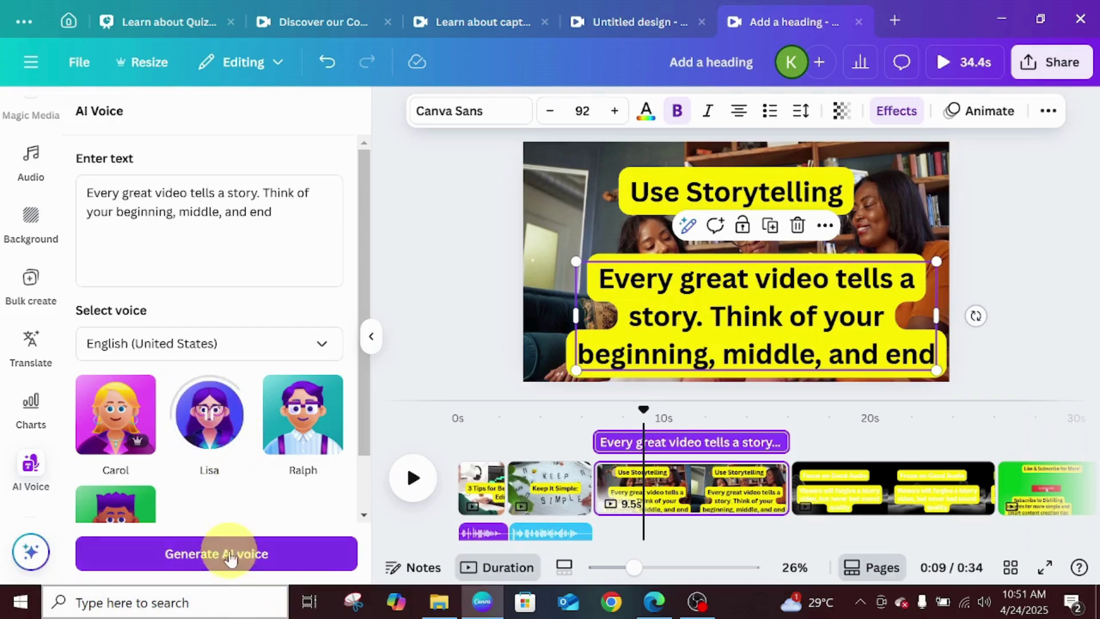
pyautogui.moveTo(643, 408); pyautogui.dragTo(596, 421)
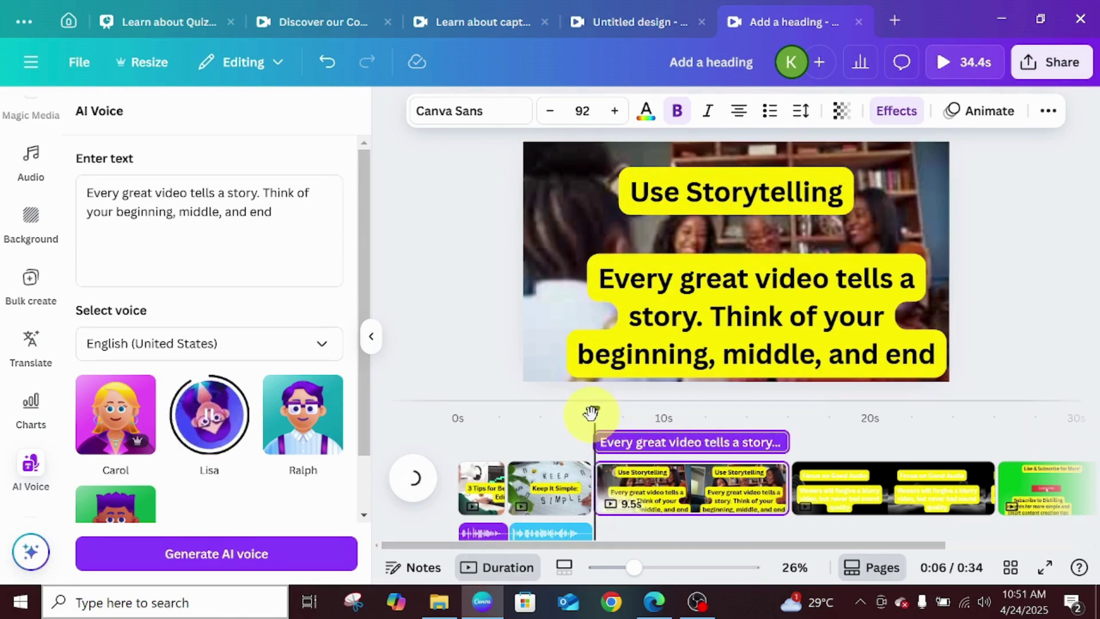
pyautogui.click(221, 554)
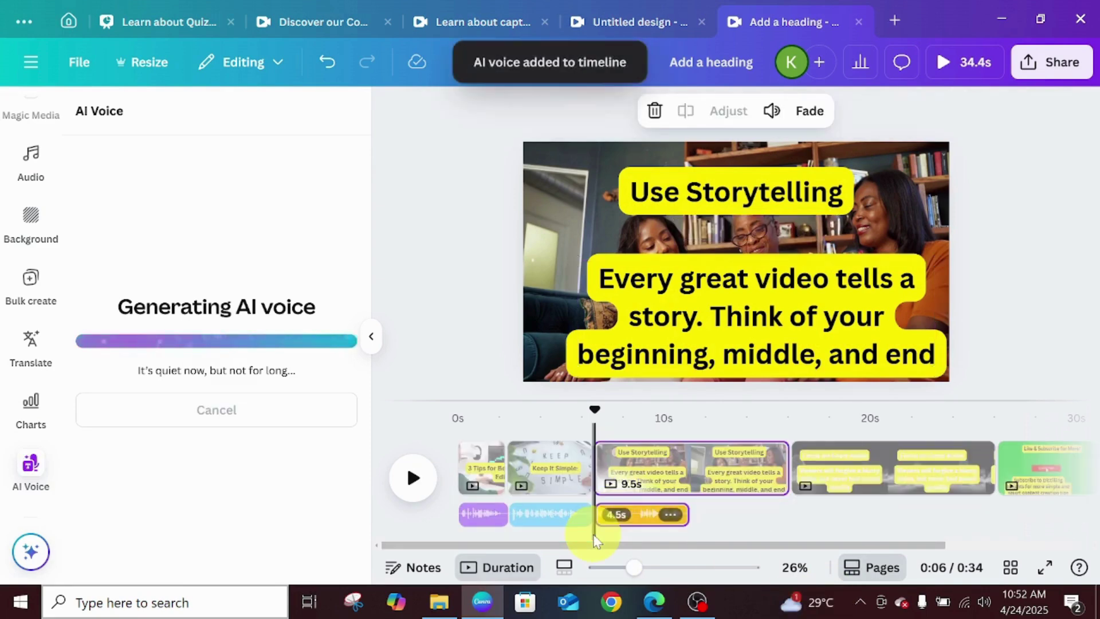
# Step: Shorten the "Use Storytelling" page to 5.2 s and delete its body text
pyautogui.moveTo(779, 459); pyautogui.dragTo(690, 468)
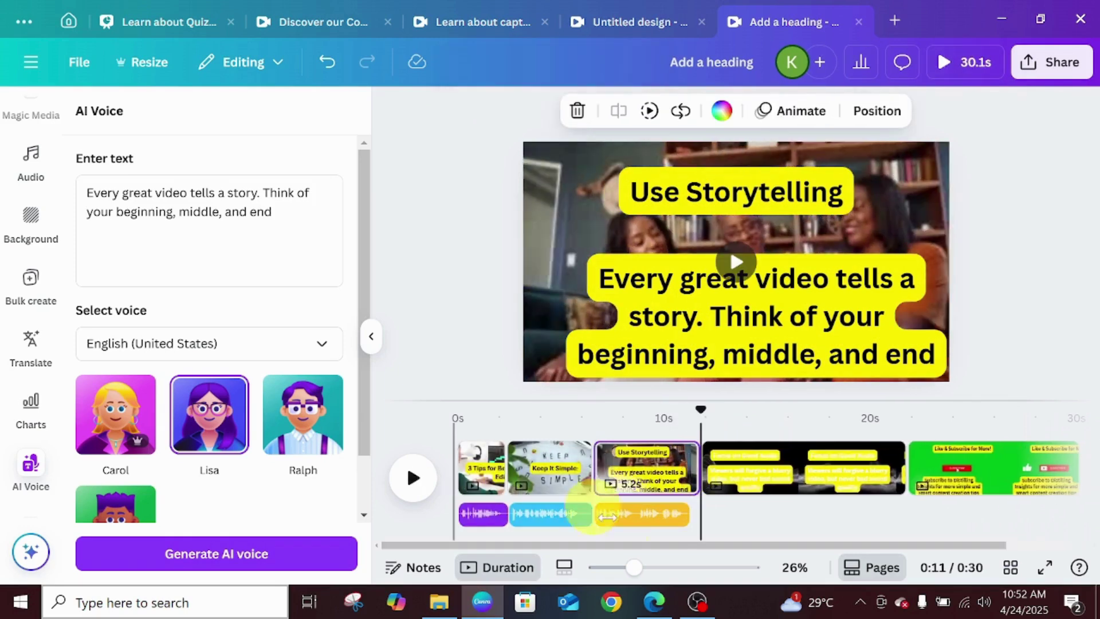
pyautogui.click(694, 320)
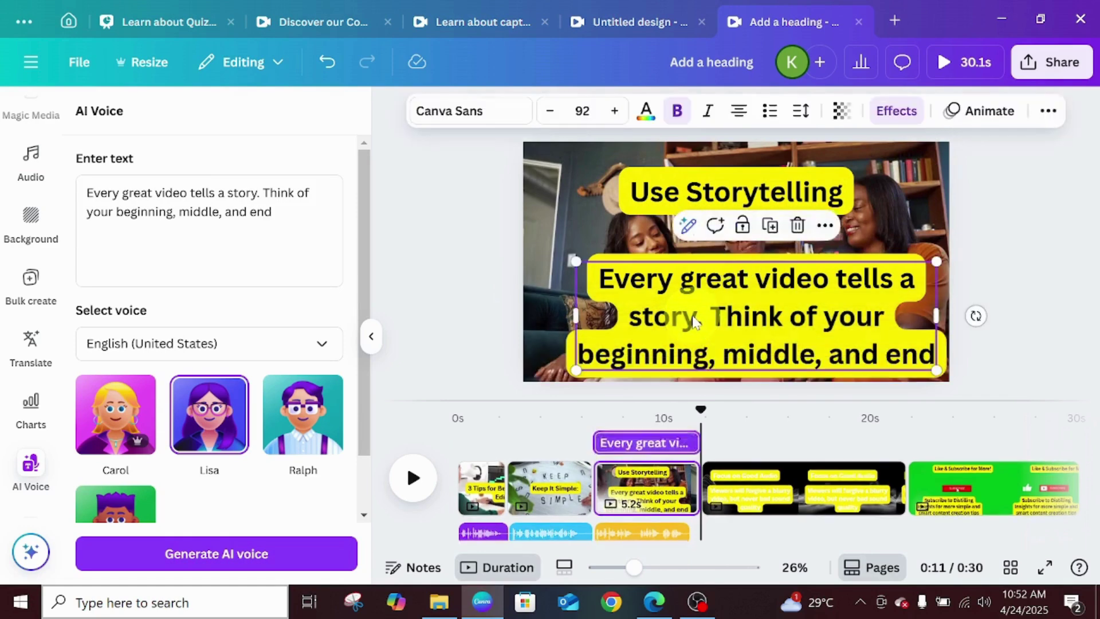
pyautogui.click(798, 235)
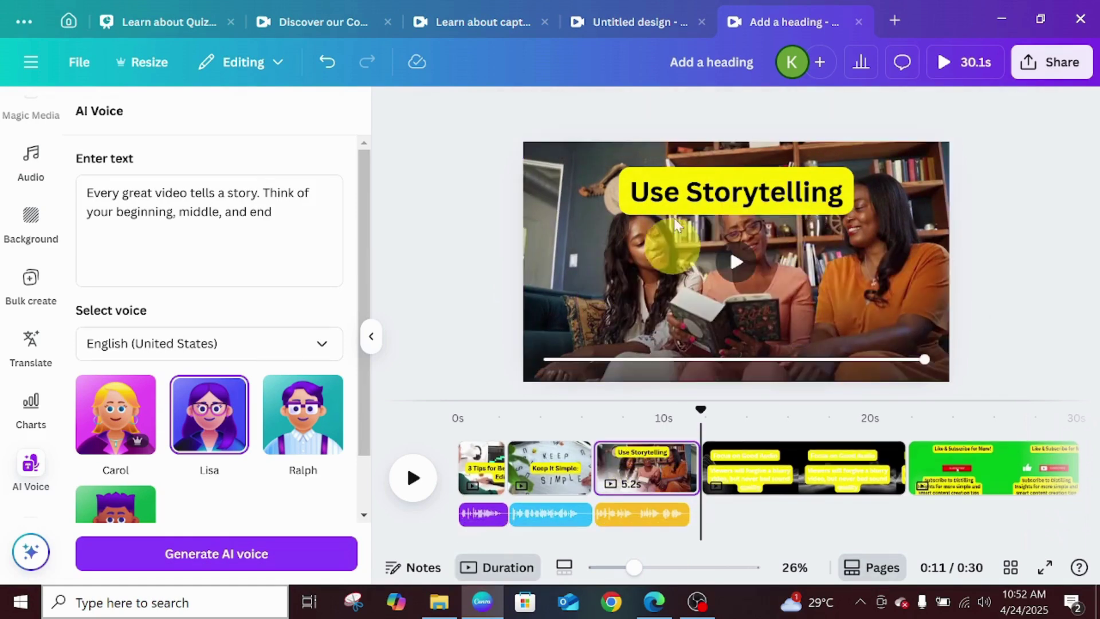
# Step: Move the "Use Storytelling" heading to the middle of the page and trim the page to 4.7 s to match its voiceover
pyautogui.moveTo(729, 205); pyautogui.dragTo(739, 301)
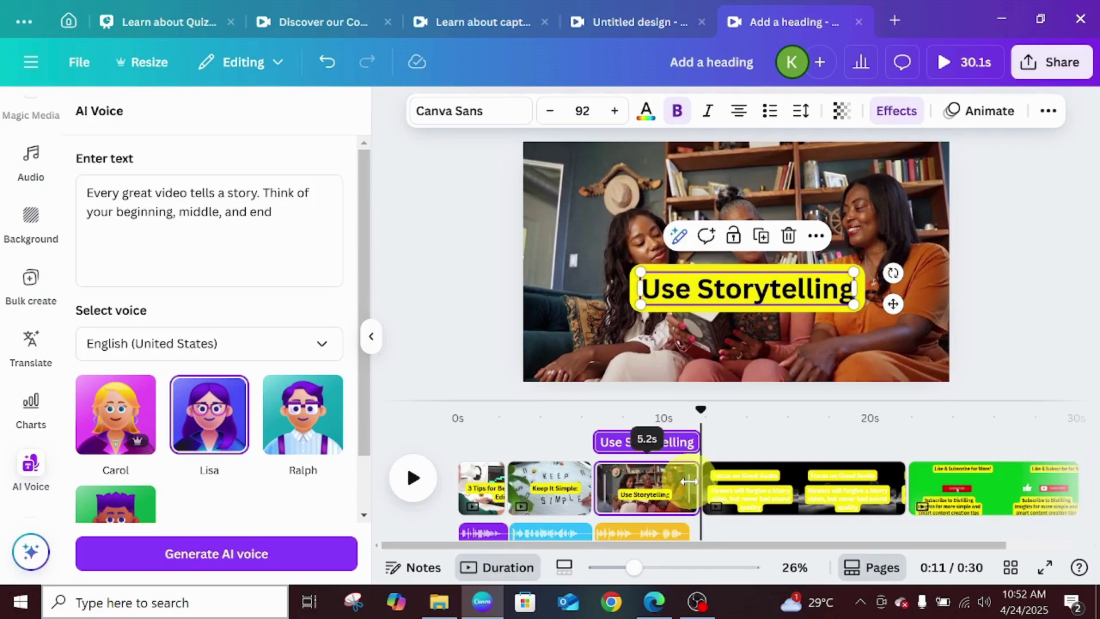
pyautogui.moveTo(682, 485); pyautogui.dragTo(679, 491)
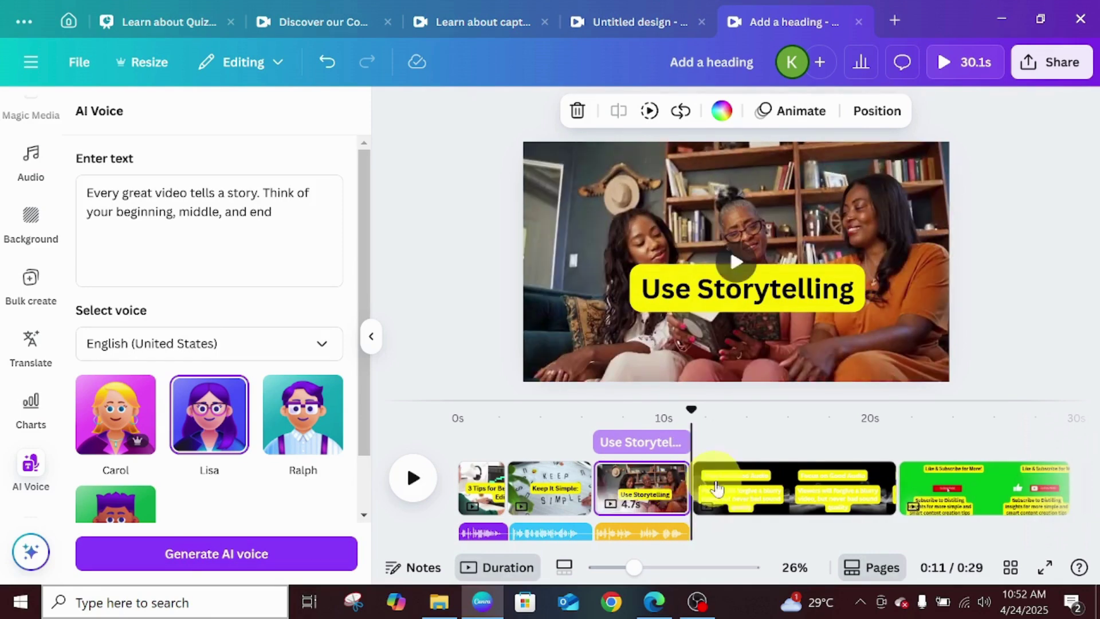
# Step: Load the body text of the "Focus on Good Audio" page into the AI voice generator
pyautogui.click(769, 485)
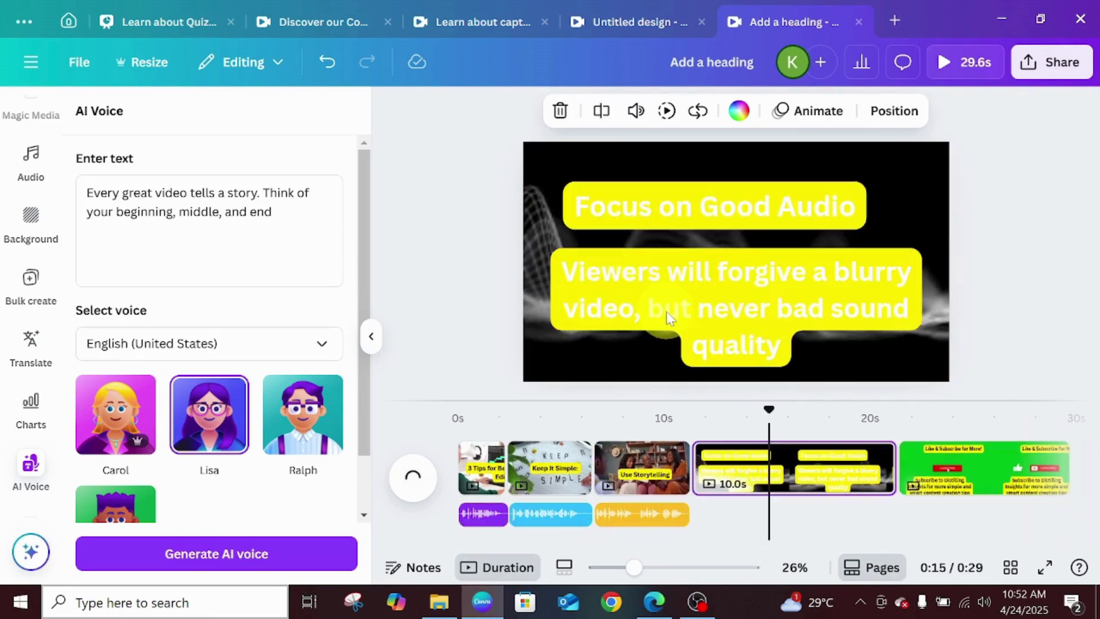
pyautogui.click(665, 311)
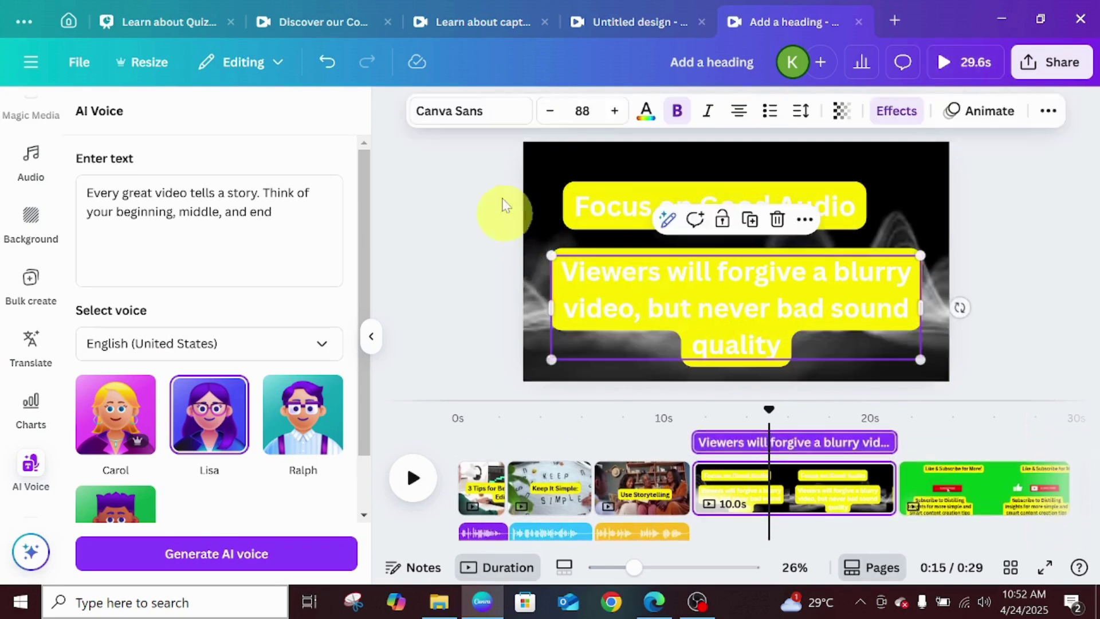
pyautogui.click(664, 219)
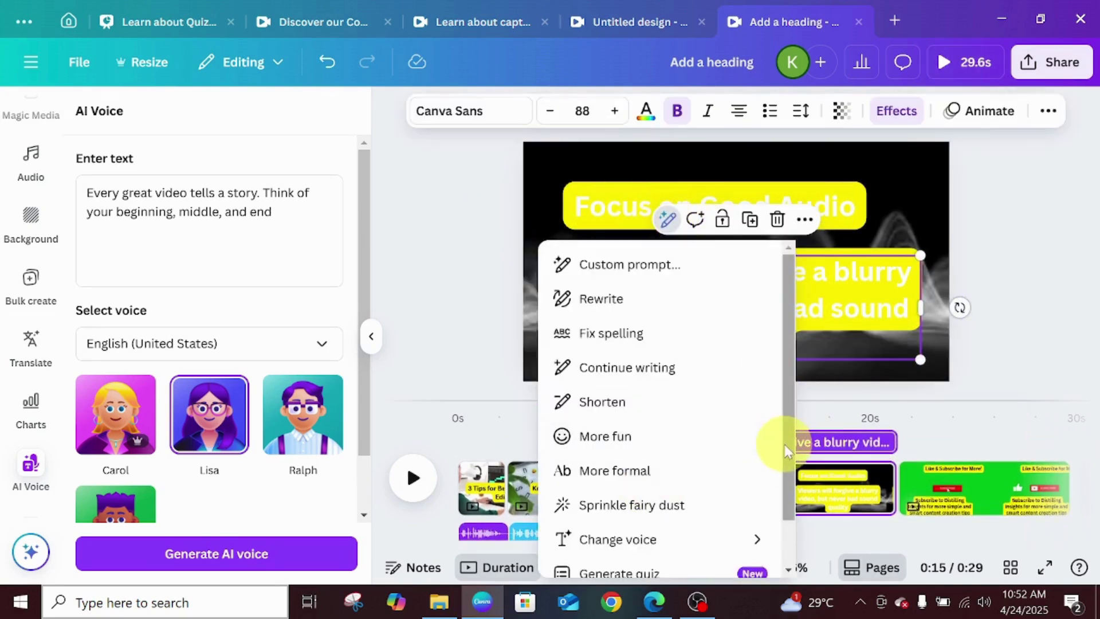
pyautogui.moveTo(790, 441); pyautogui.dragTo(805, 559)
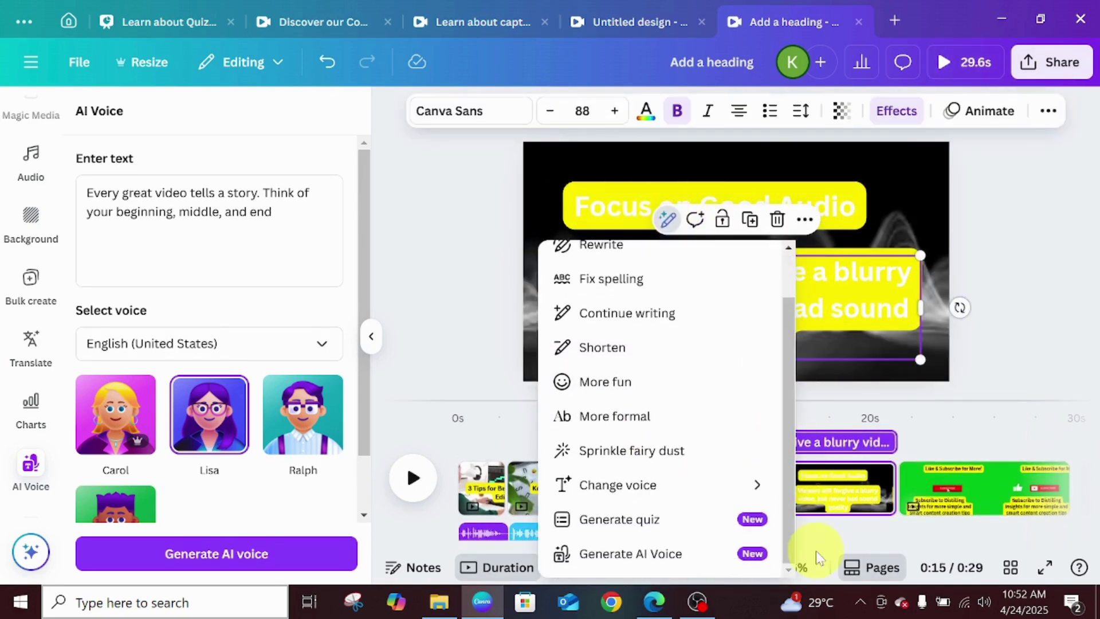
pyautogui.click(636, 554)
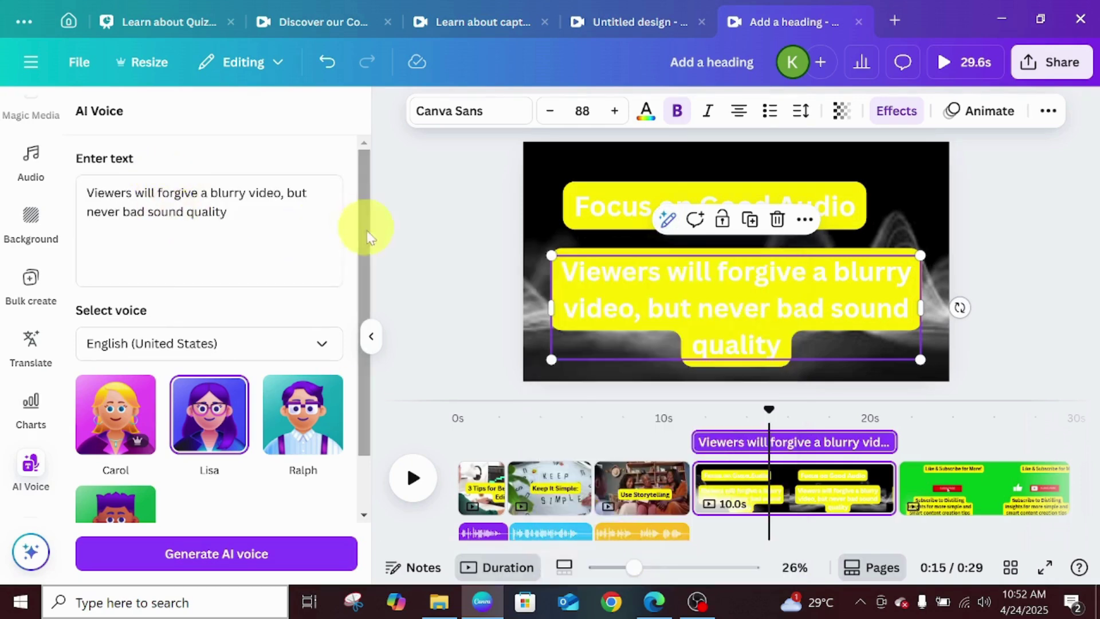
# Step: Generate the voiceover for the "Focus on Good Audio" body text using the Lisa voice
pyautogui.click(194, 458)
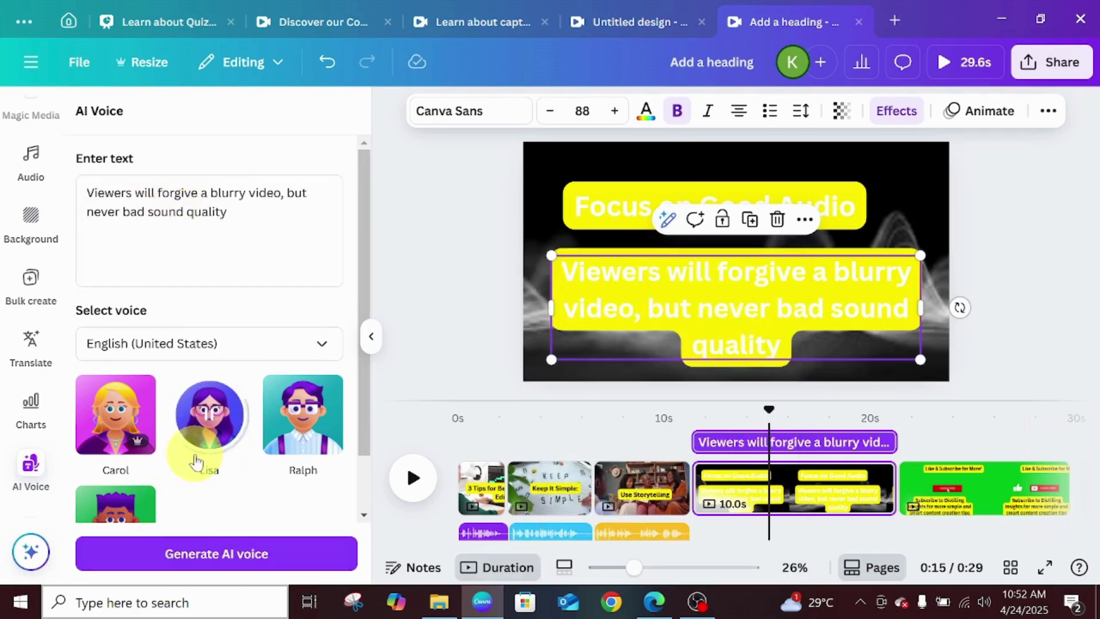
pyautogui.click(201, 551)
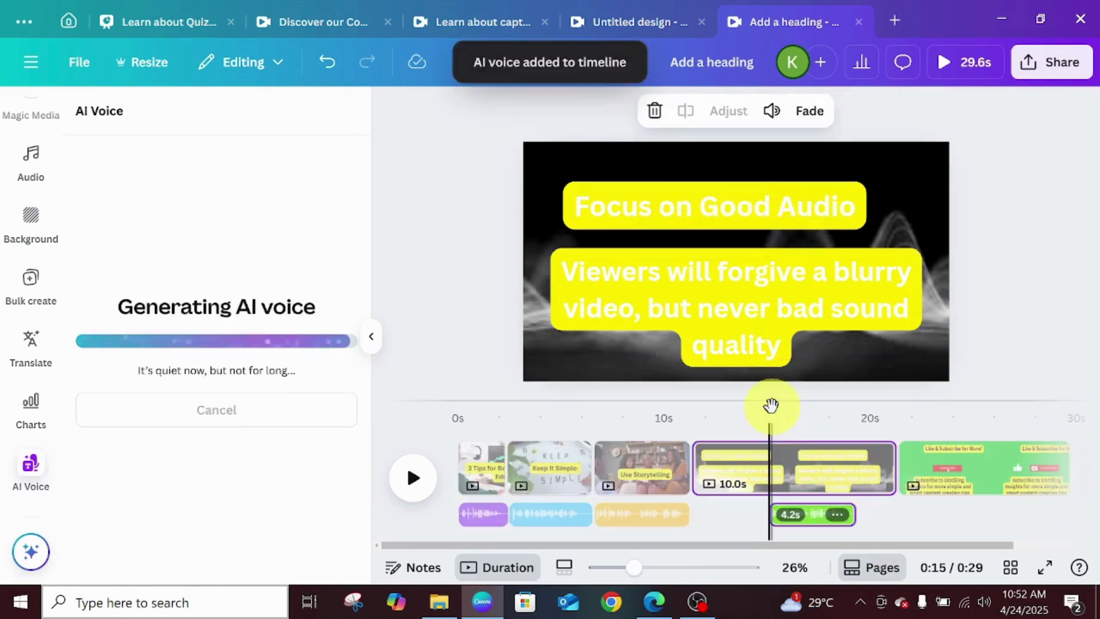
# Step: Align the new voiceover clip with the start of the "Focus on Good Audio" page and trim the page to 4.4 s
pyautogui.moveTo(770, 405); pyautogui.dragTo(694, 434)
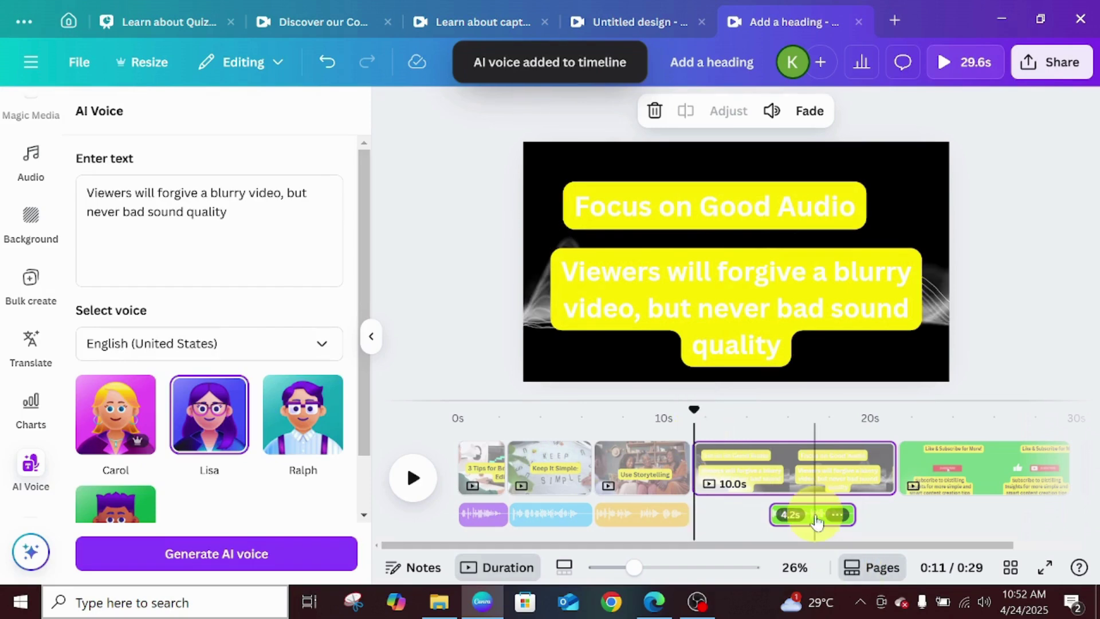
pyautogui.moveTo(817, 521); pyautogui.dragTo(740, 515)
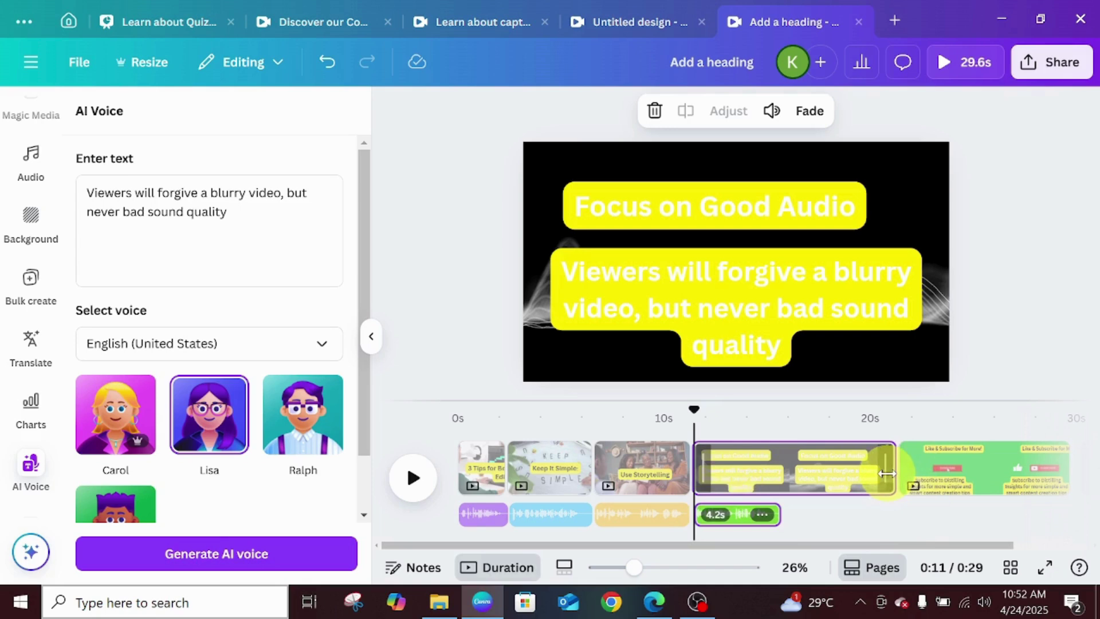
pyautogui.moveTo(840, 479); pyautogui.dragTo(773, 486)
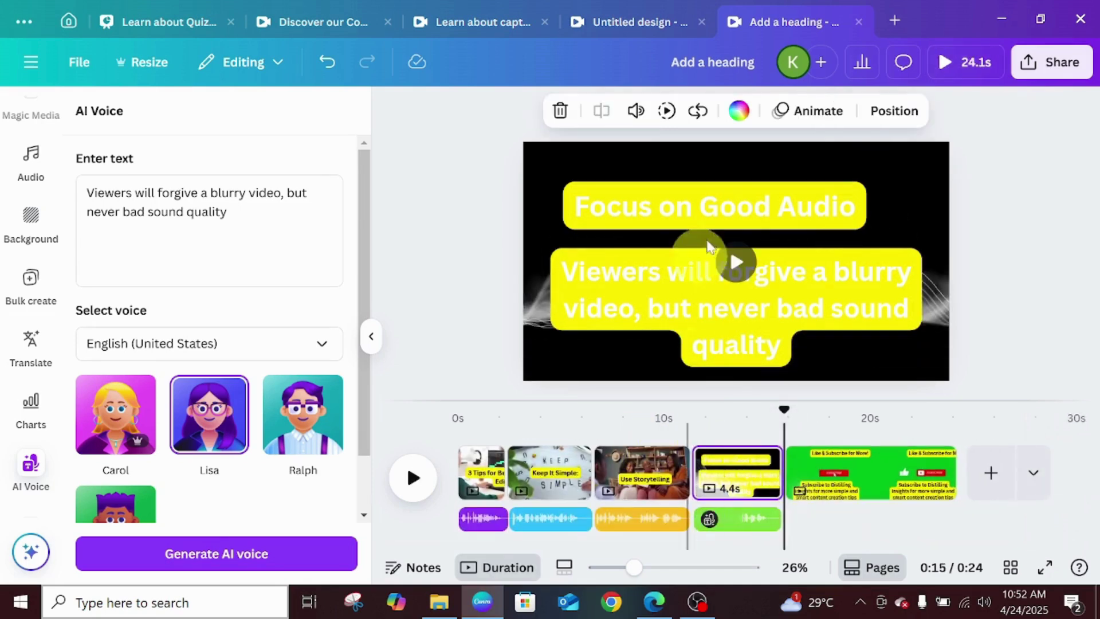
# Step: Delete the body text on the "Focus on Good Audio" page and move its heading down to the middle
pyautogui.click(670, 279)
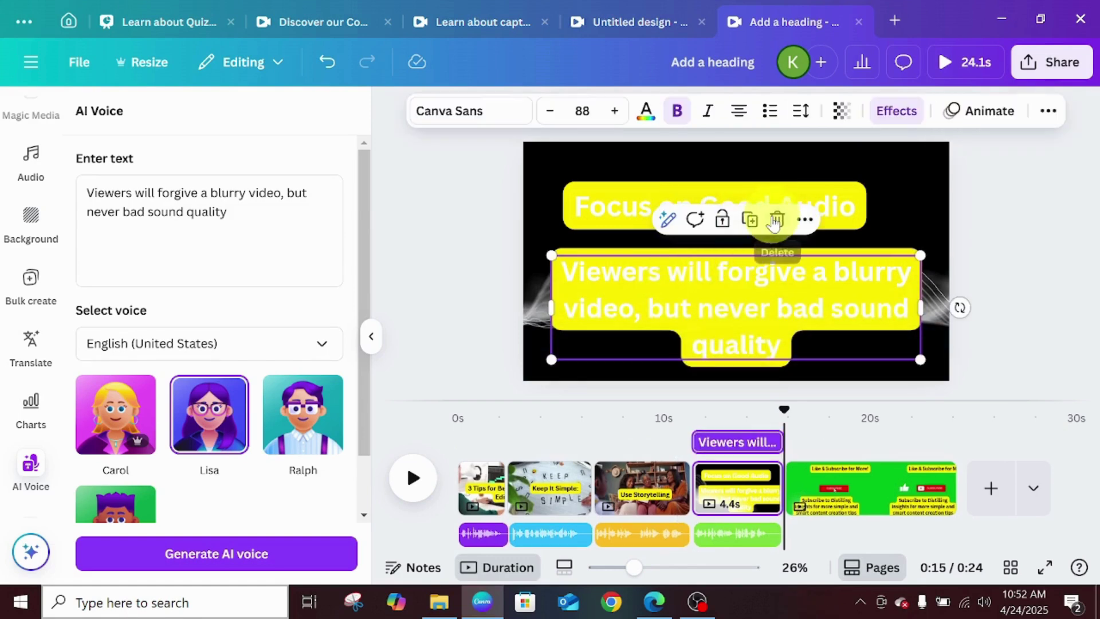
pyautogui.click(772, 221)
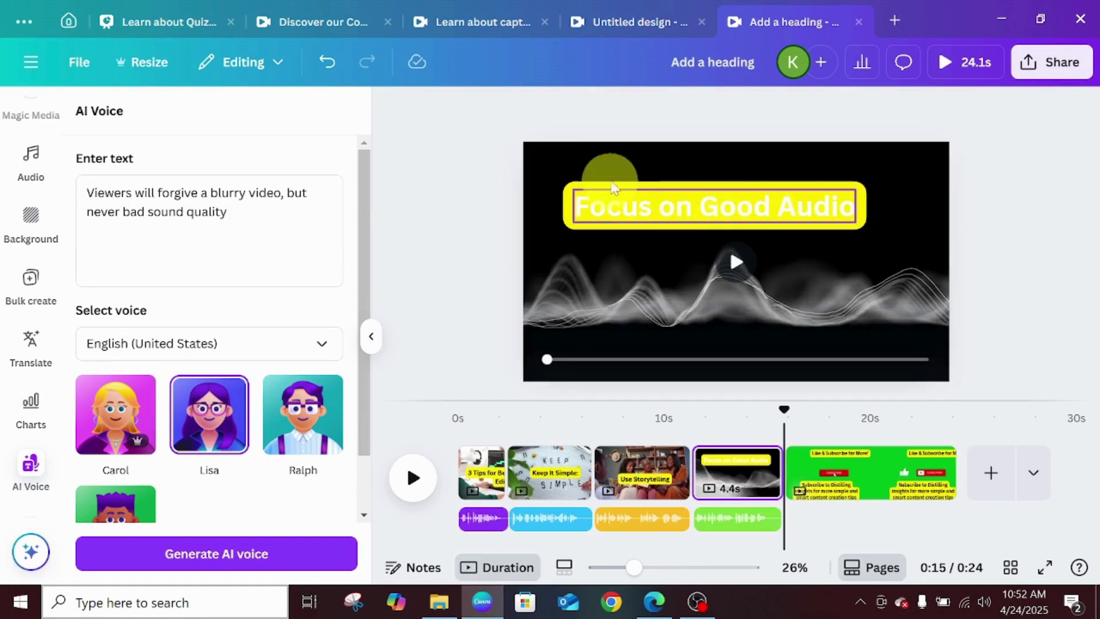
pyautogui.moveTo(621, 191); pyautogui.dragTo(636, 261)
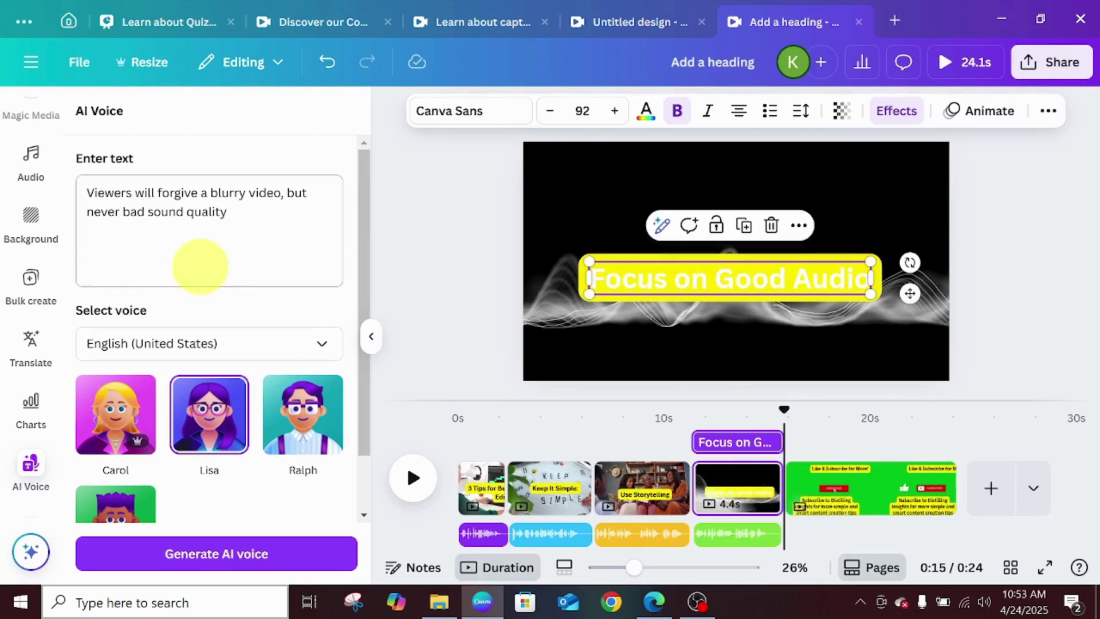
# Step: Load the "Subscribe to Distilling Insights" body text of the final green subscribe page into the AI voice generator
pyautogui.click(856, 487)
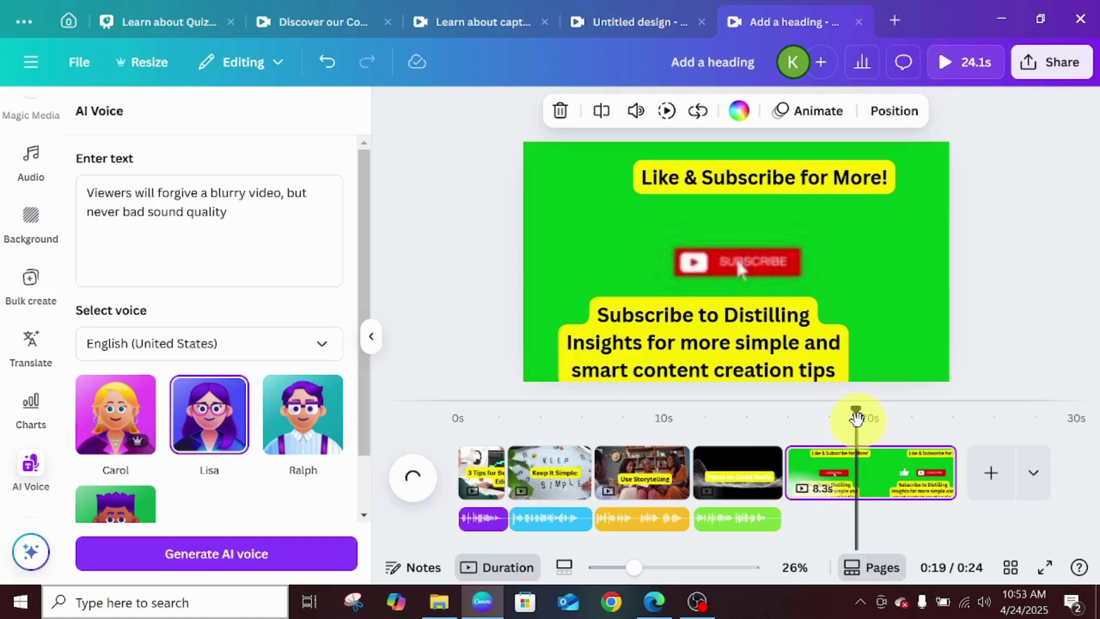
pyautogui.moveTo(857, 414); pyautogui.dragTo(782, 418)
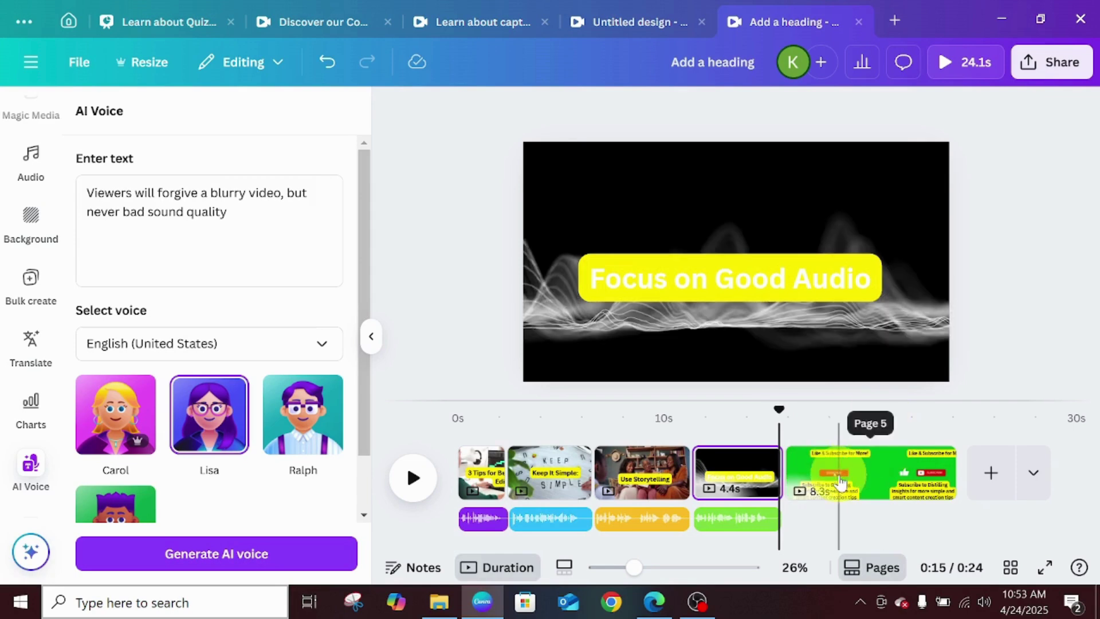
pyautogui.click(839, 475)
pyautogui.click(823, 348)
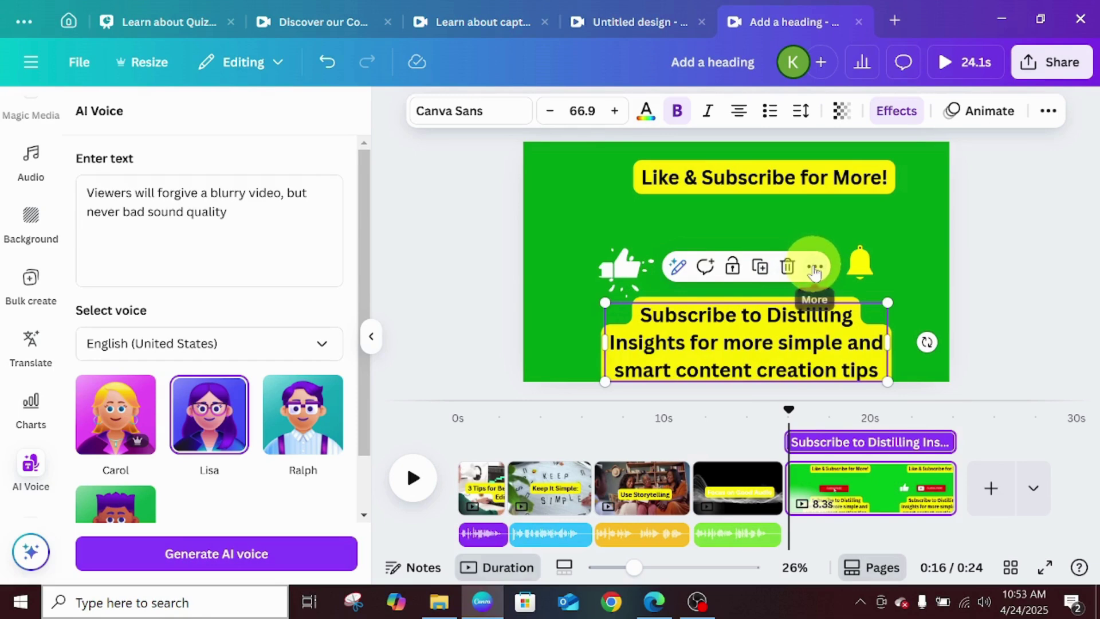
pyautogui.click(814, 268)
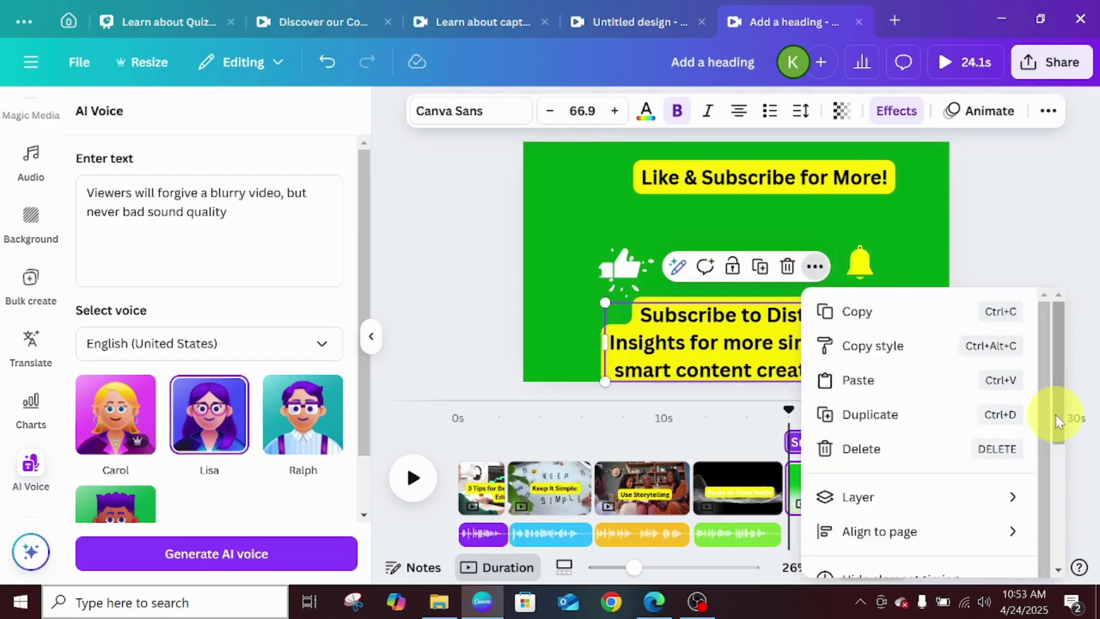
pyautogui.moveTo(1056, 414); pyautogui.dragTo(1091, 550)
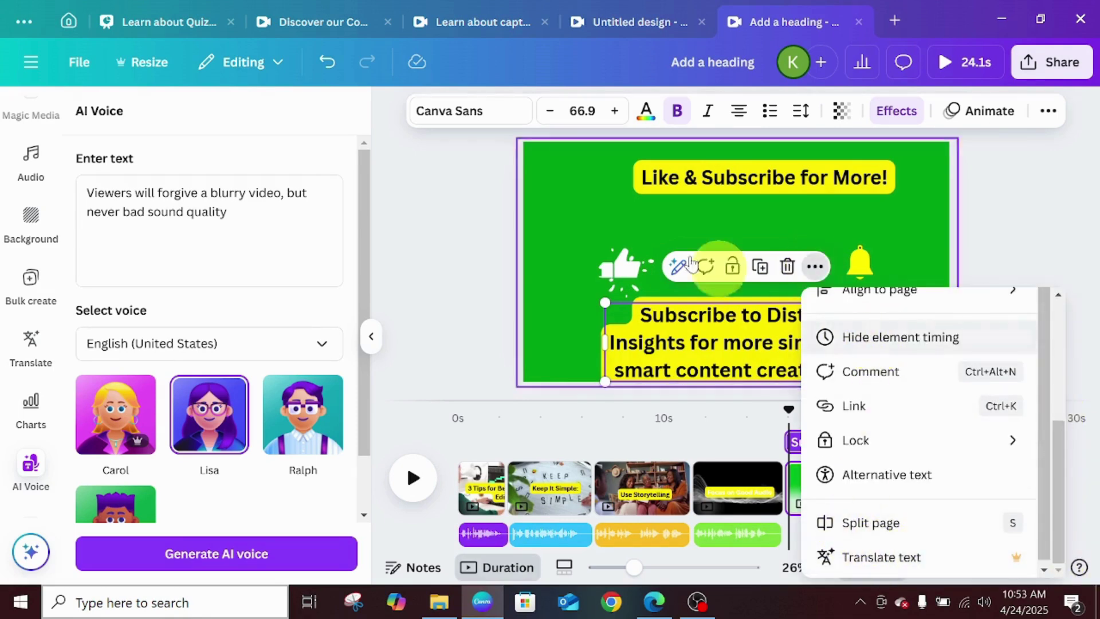
pyautogui.click(674, 267)
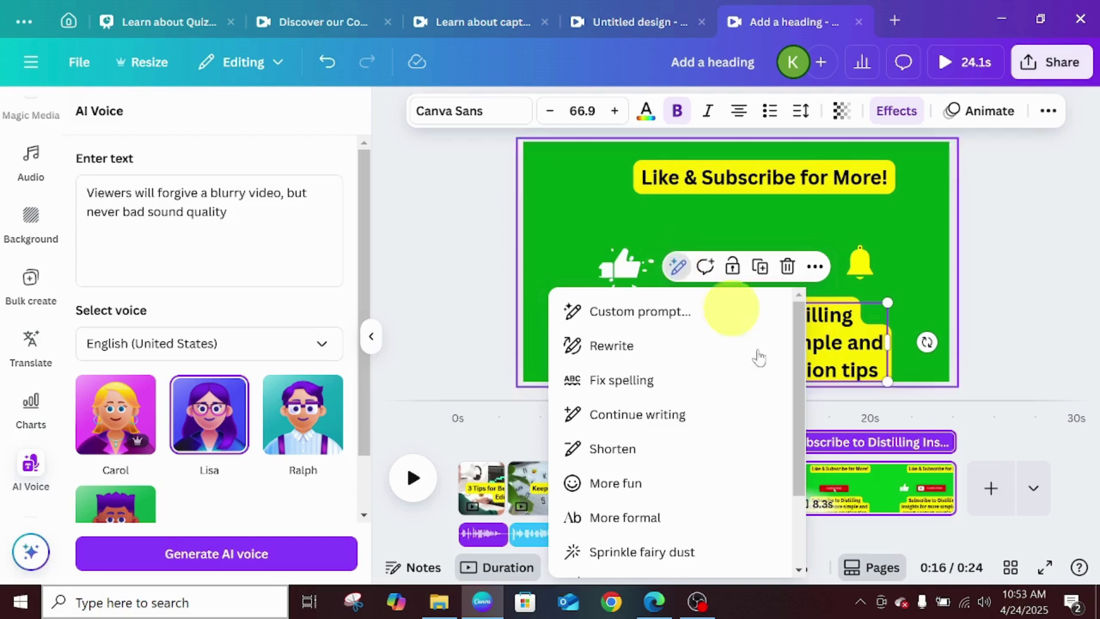
pyautogui.moveTo(804, 347); pyautogui.dragTo(802, 416)
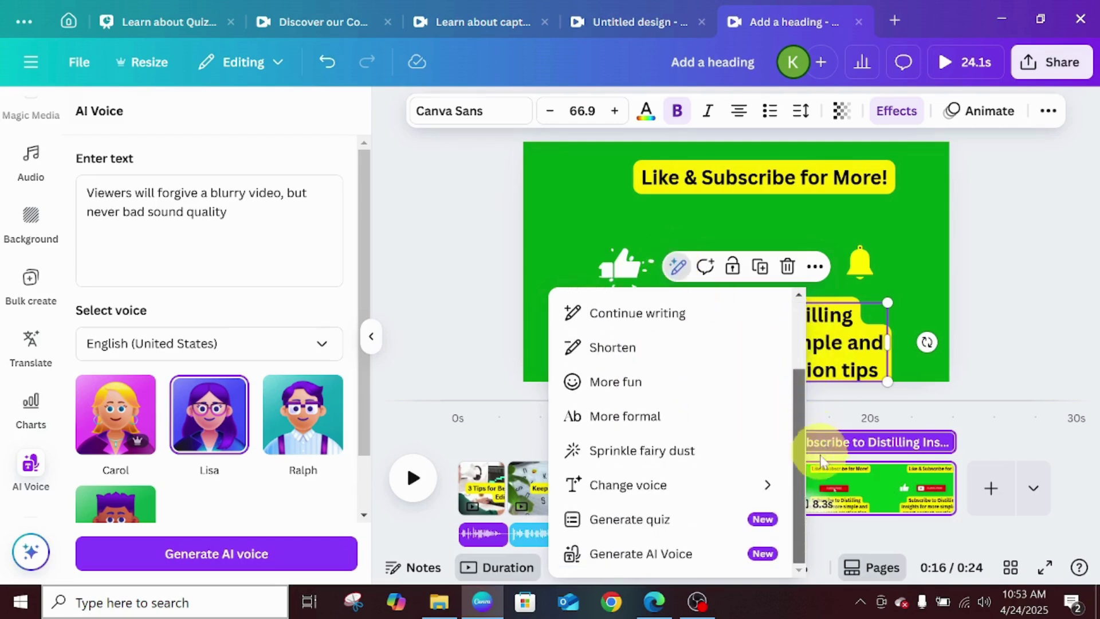
pyautogui.click(599, 554)
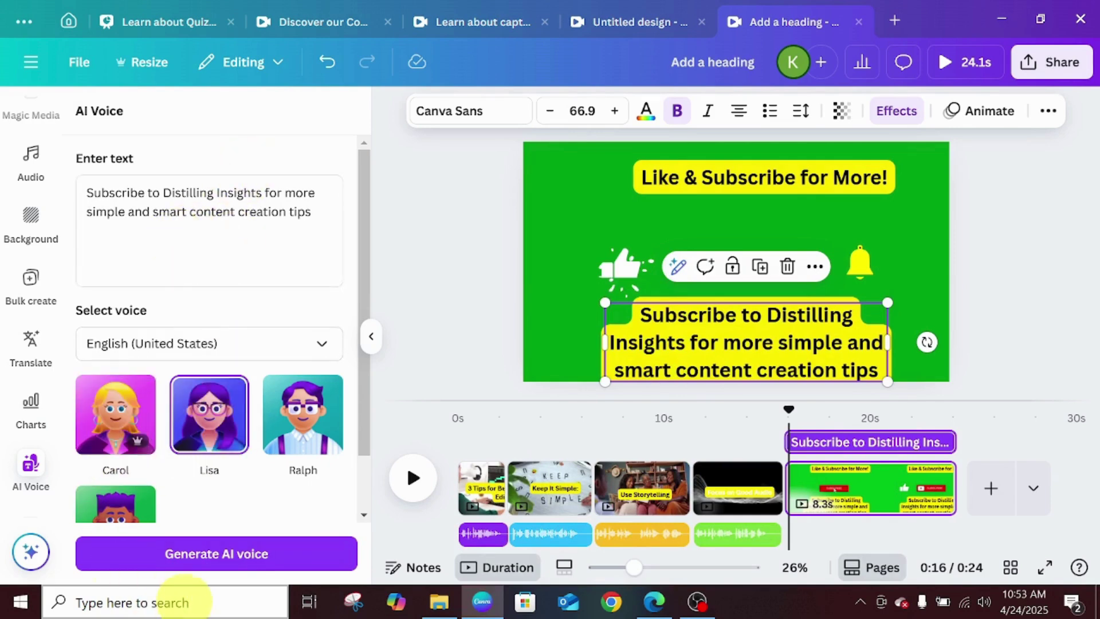
# Step: Generate the subscribe page's voiceover using the Lisa voice and trim the page to 5.5 s
pyautogui.click(221, 555)
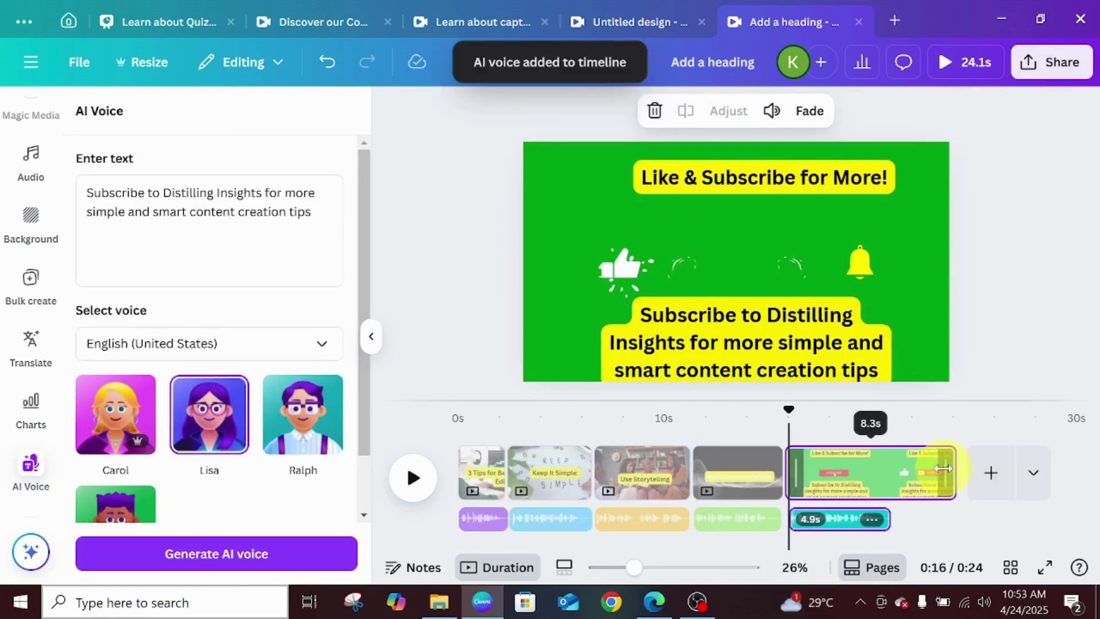
pyautogui.moveTo(924, 469); pyautogui.dragTo(891, 473)
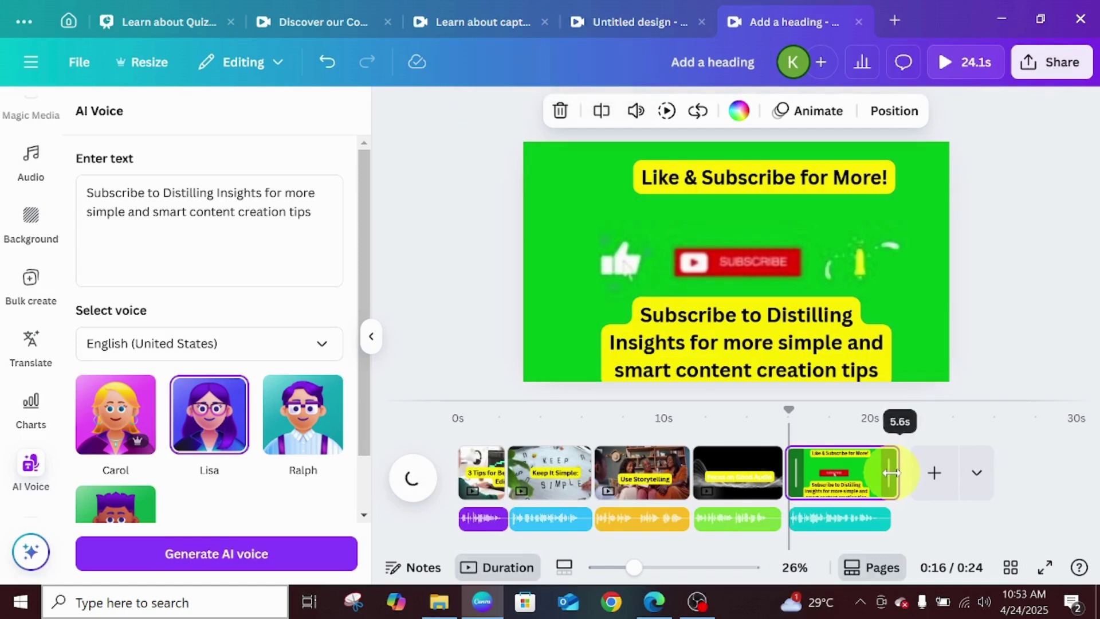
# Step: Delete the body text on the subscribe page and move the "Like & Subscribe for More!" heading down below the subscribe graphic
pyautogui.click(729, 309)
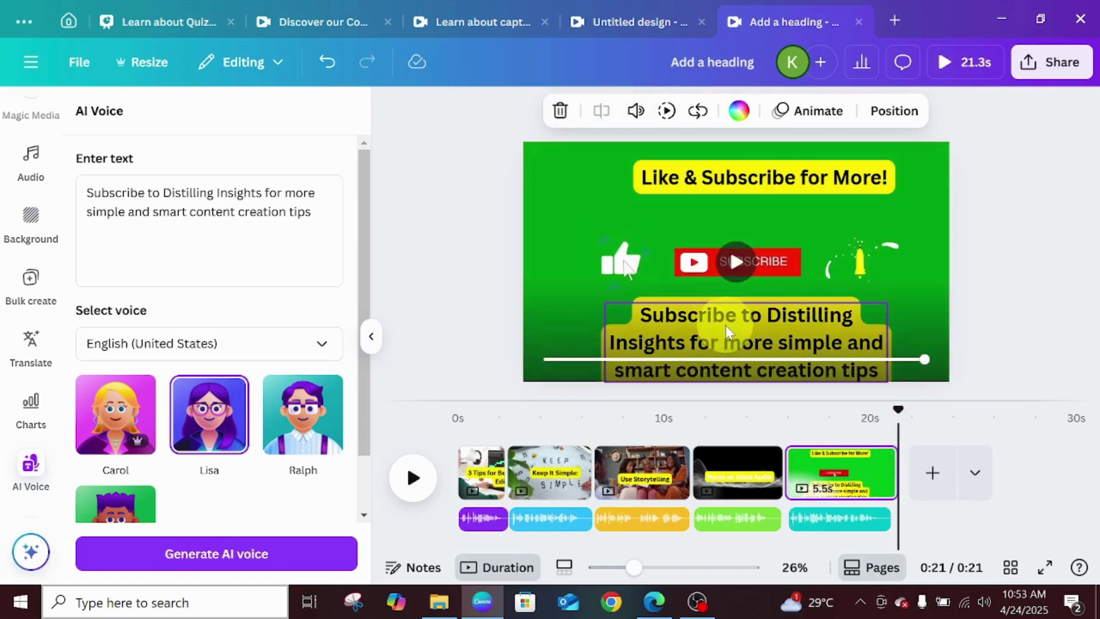
pyautogui.click(811, 266)
pyautogui.click(790, 267)
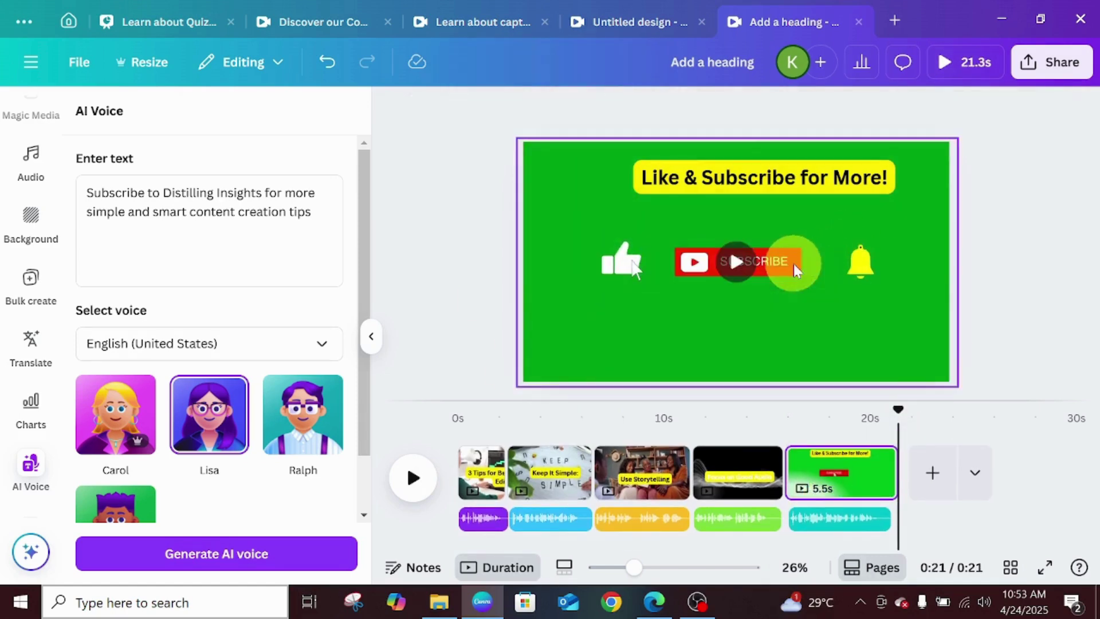
pyautogui.moveTo(748, 183); pyautogui.dragTo(731, 348)
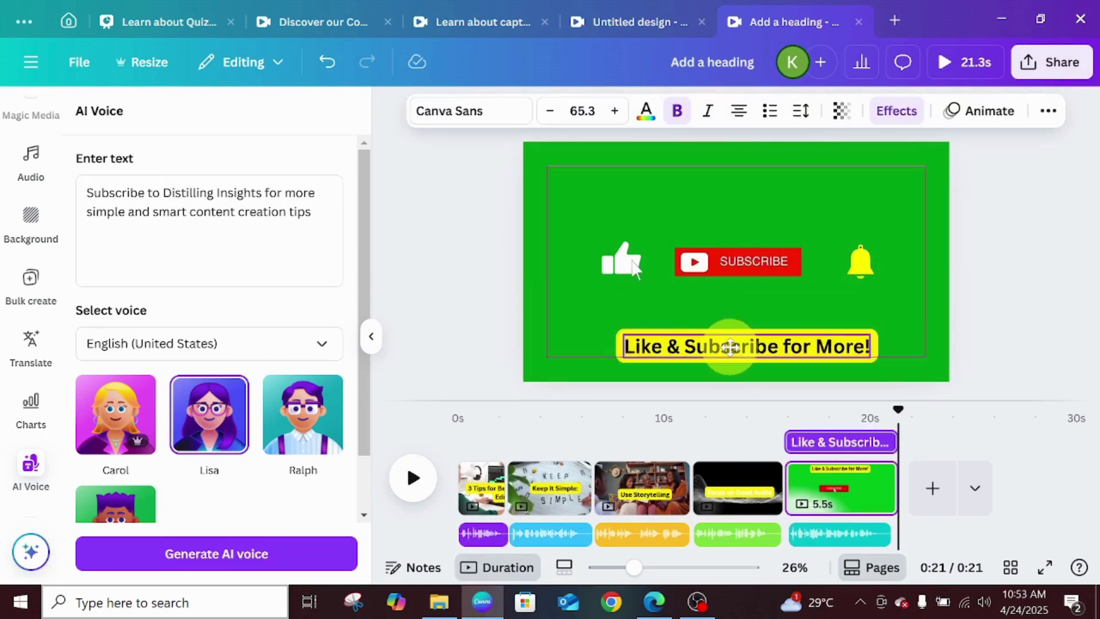